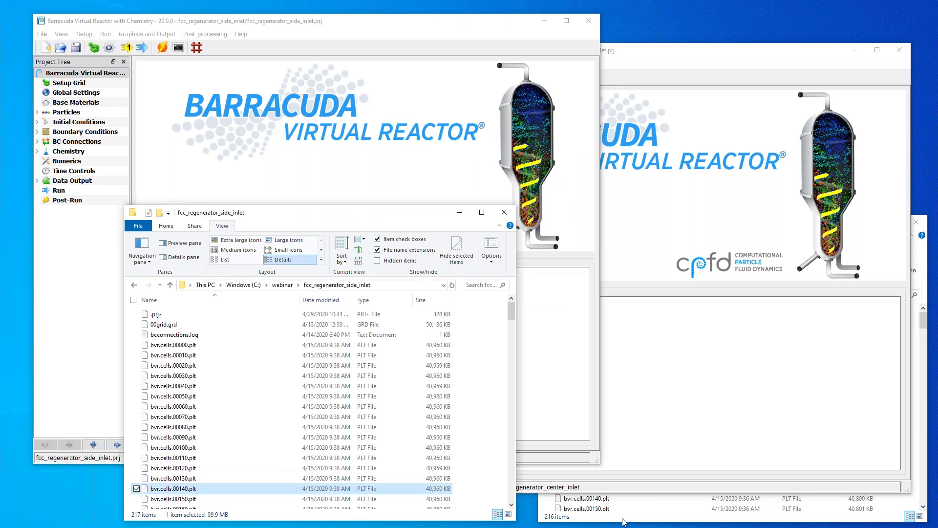
Bring the fcc_regenerator_center_inlet folder and project to the front, and return to the fcc_regenerator_side_inlet project.
click(628, 516)
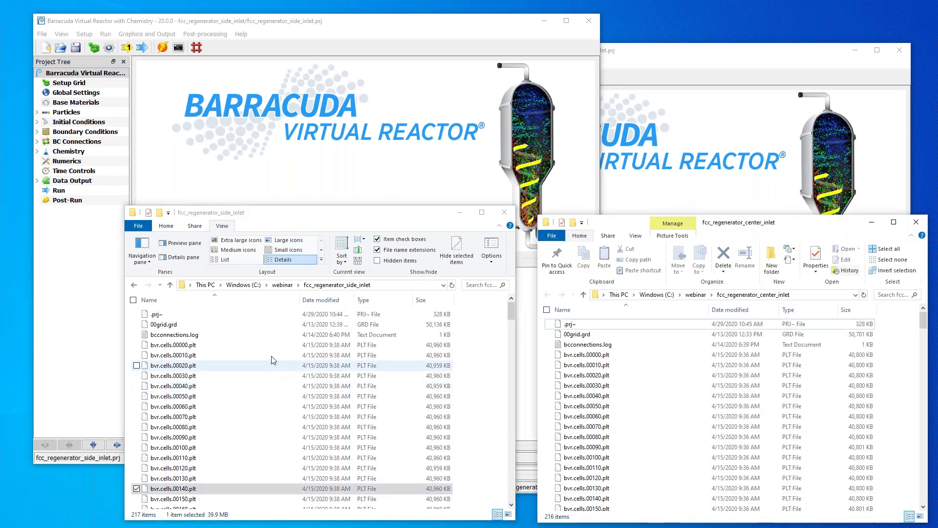
click(324, 184)
click(673, 164)
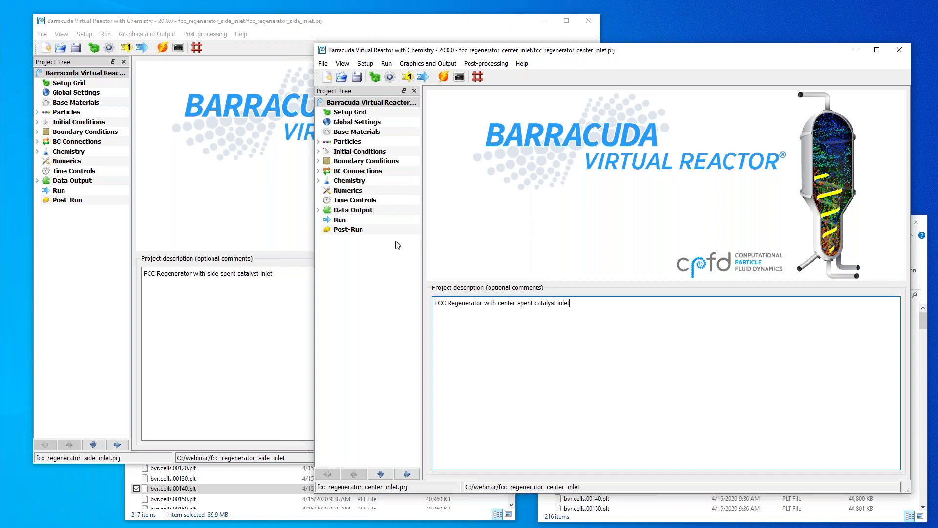
click(275, 254)
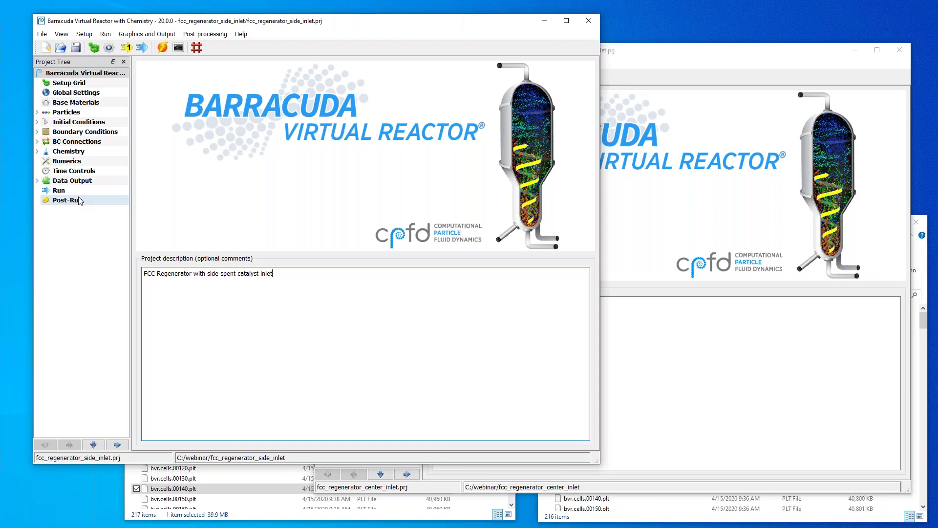
Open the grid setup of the side-inlet project and view its generated grid in Tecplot.
click(101, 84)
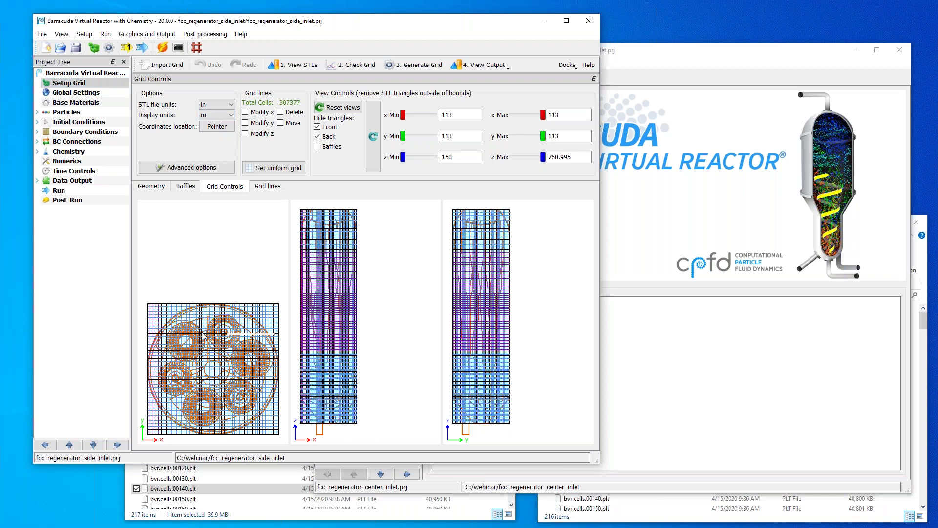
mouse_move(221, 380)
click(502, 66)
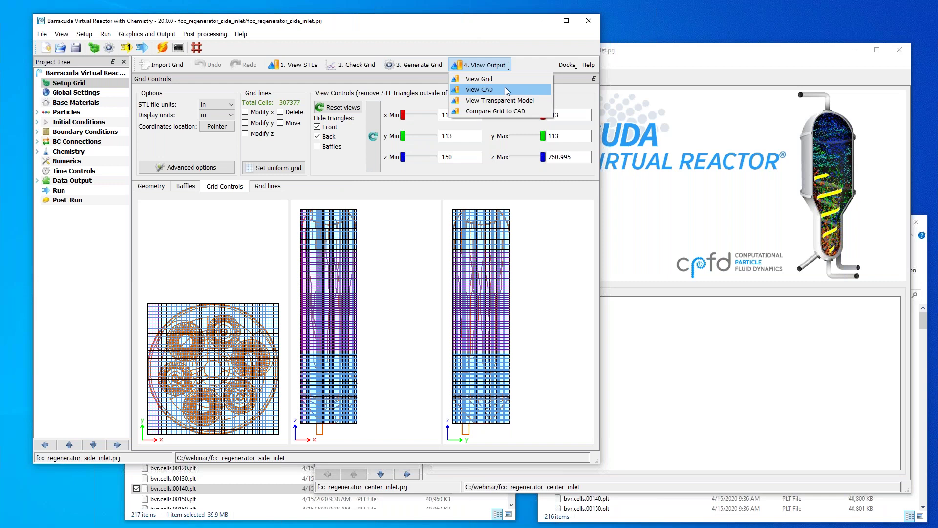
click(505, 81)
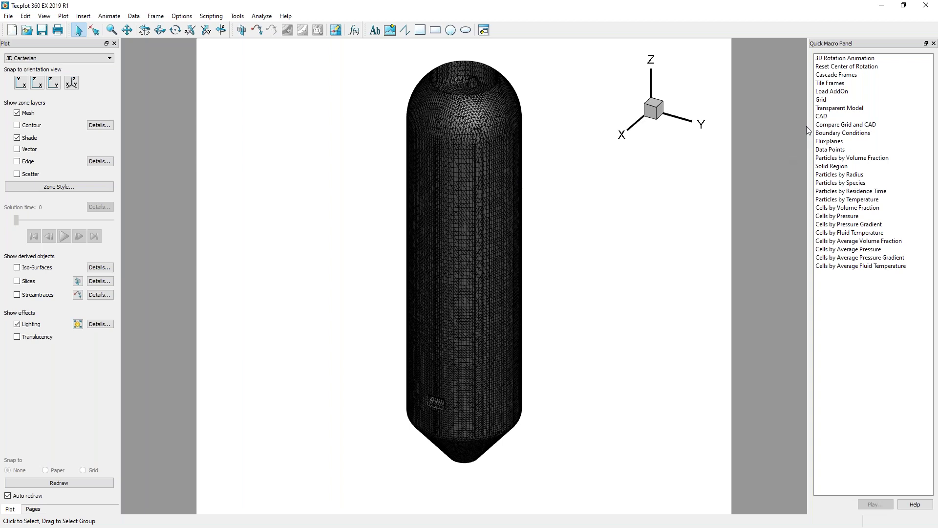
Display the regenerator as a transparent model and as CAD geometry using the quick macros.
click(836, 100)
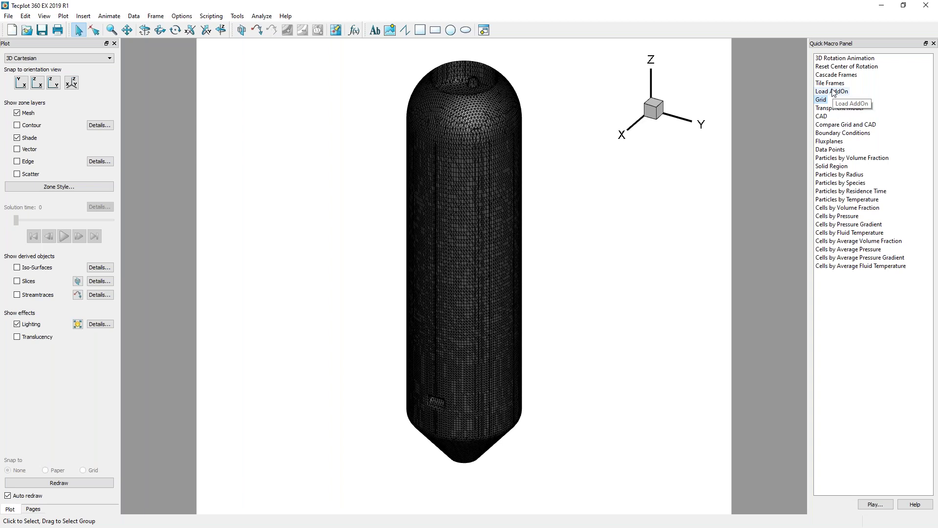
double_click(859, 108)
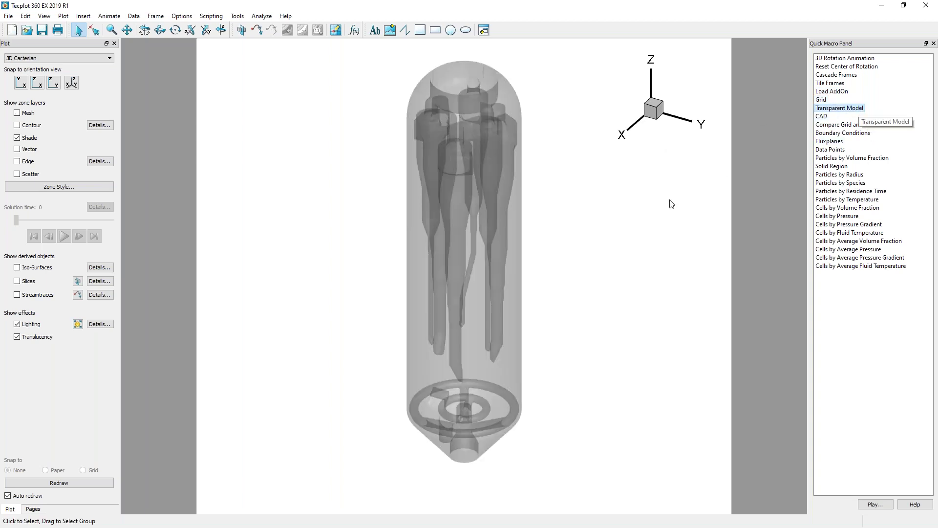
click(820, 117)
double_click(820, 117)
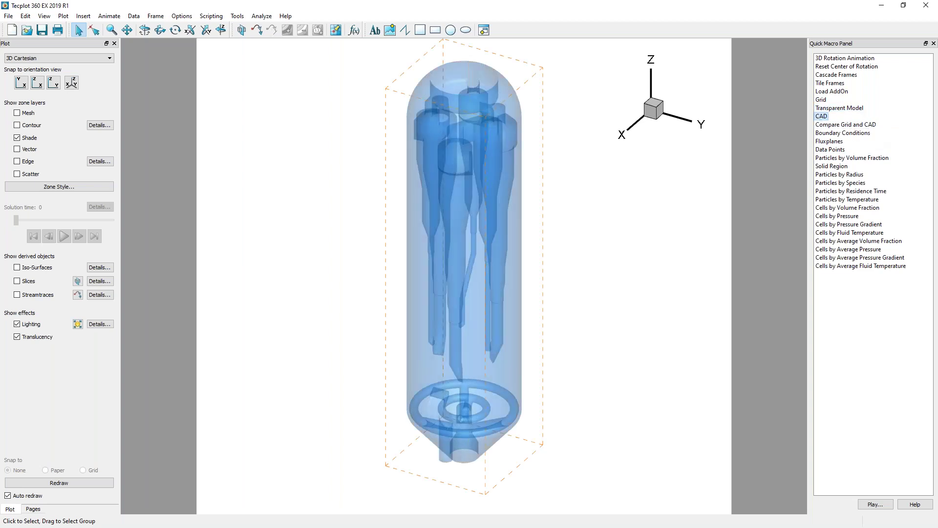
Compare the grid with the CAD geometry, and close Tecplot after returning to the CAD view.
click(845, 125)
double_click(846, 125)
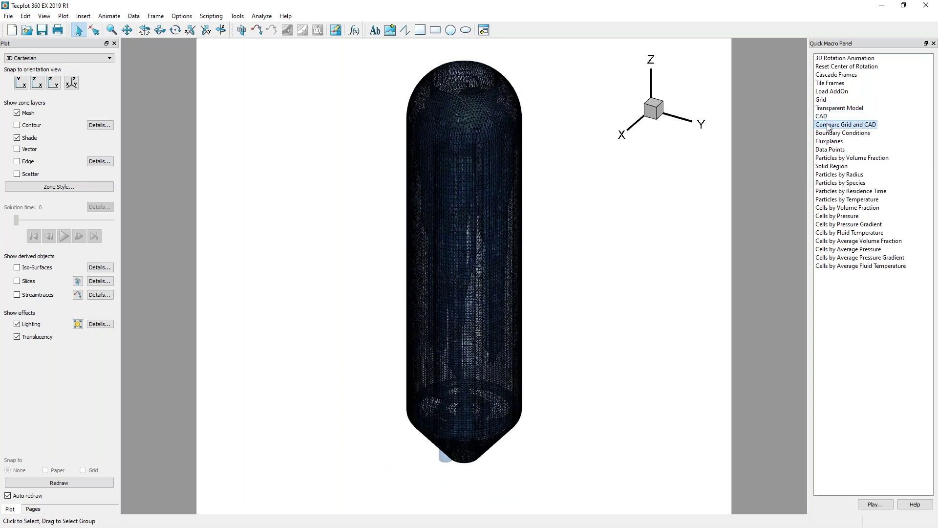
double_click(821, 117)
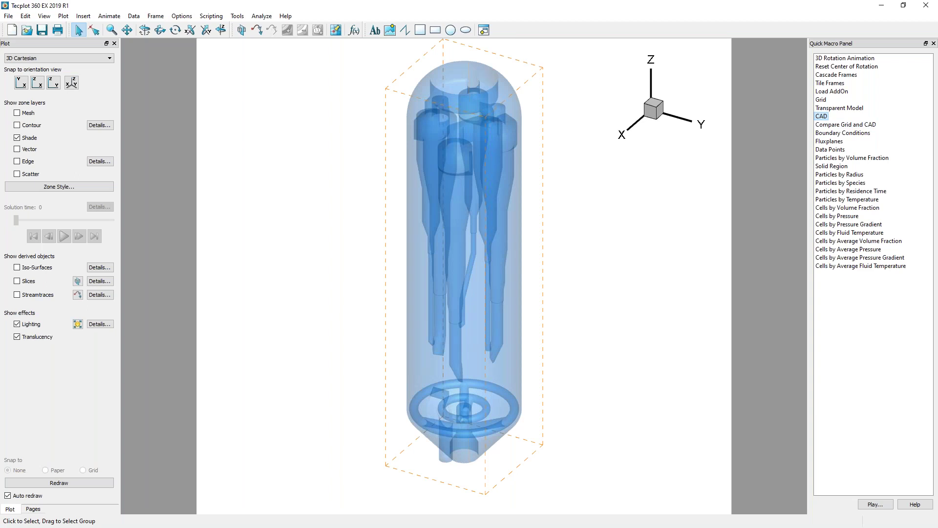
click(932, 6)
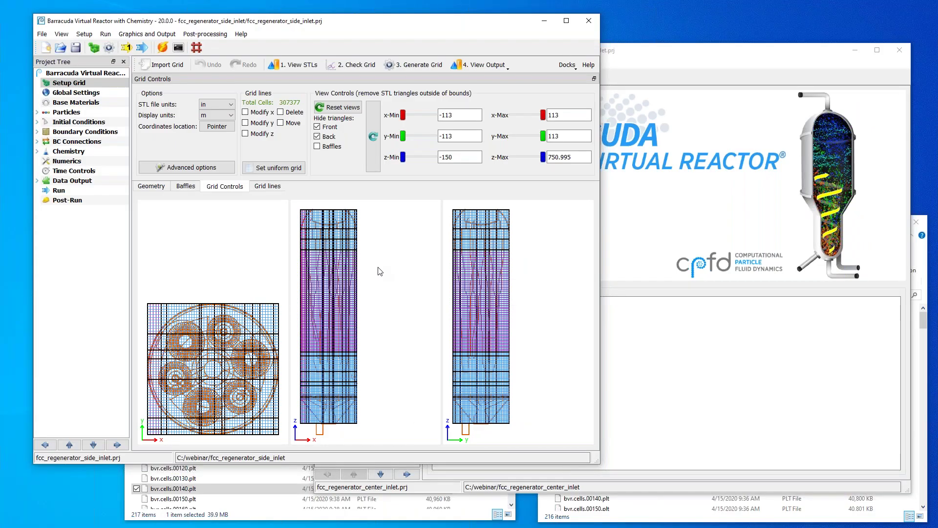
View the side-inlet project's boundary conditions from its run settings and rotate the model to show the side inlet.
click(59, 191)
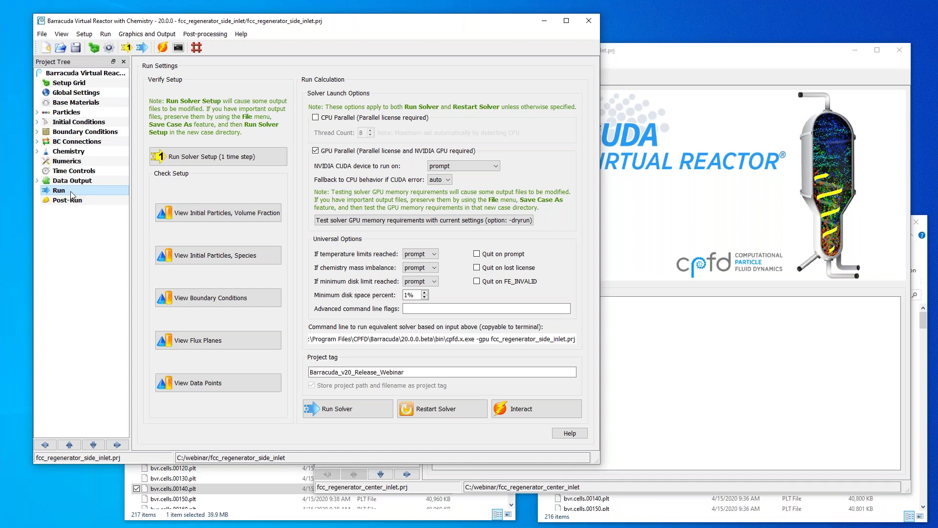
click(205, 299)
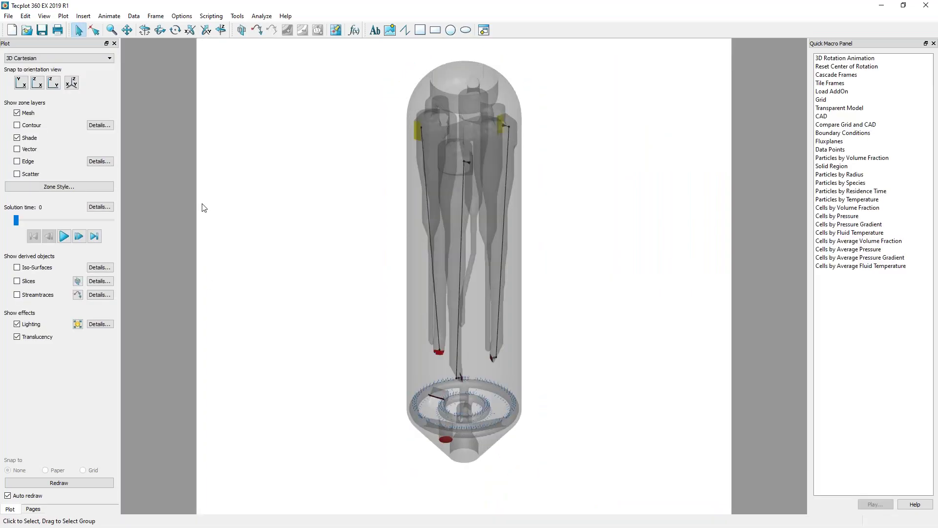
click(144, 30)
drag(426, 358, 767, 318)
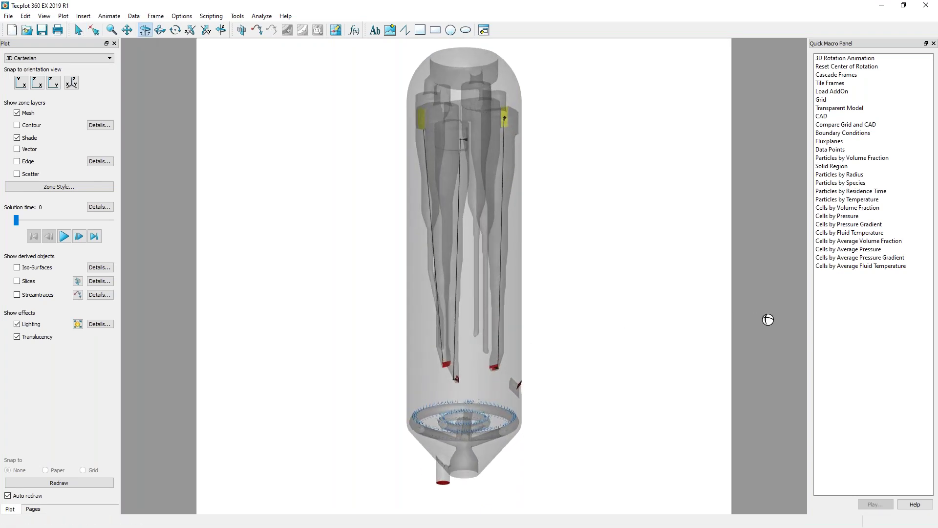
drag(461, 396, 524, 396)
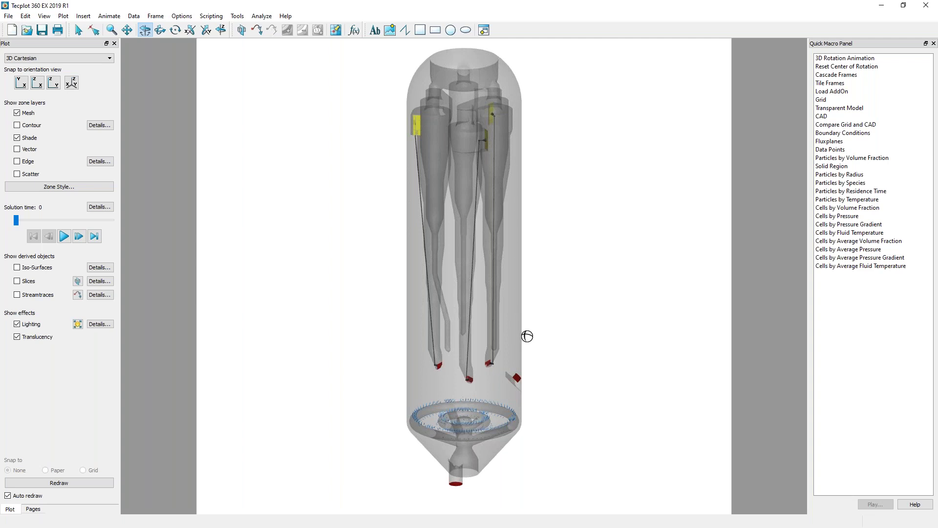
Examine the injection rings, dipleg outlets, side inlet and cyclone boundary conditions from several angles.
middle_drag(524, 329, 509, 315)
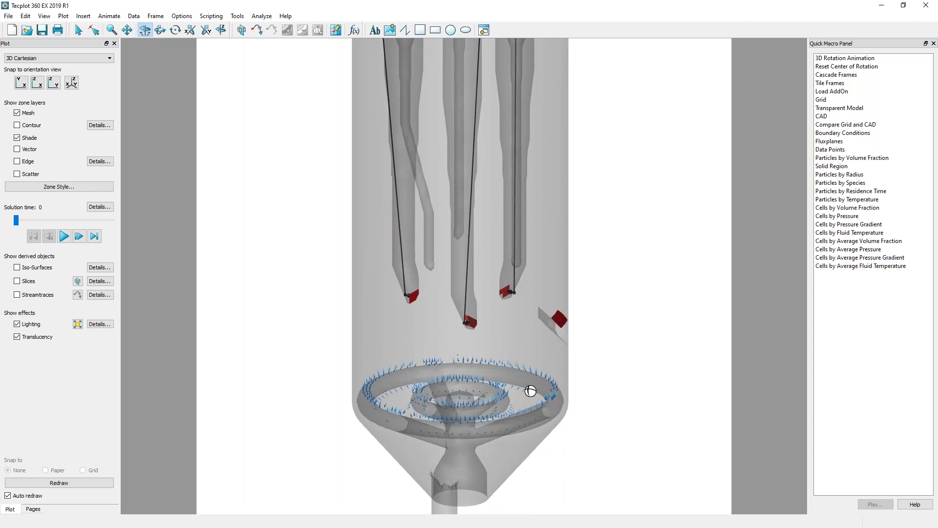
drag(513, 342, 523, 303)
middle_drag(522, 302, 484, 488)
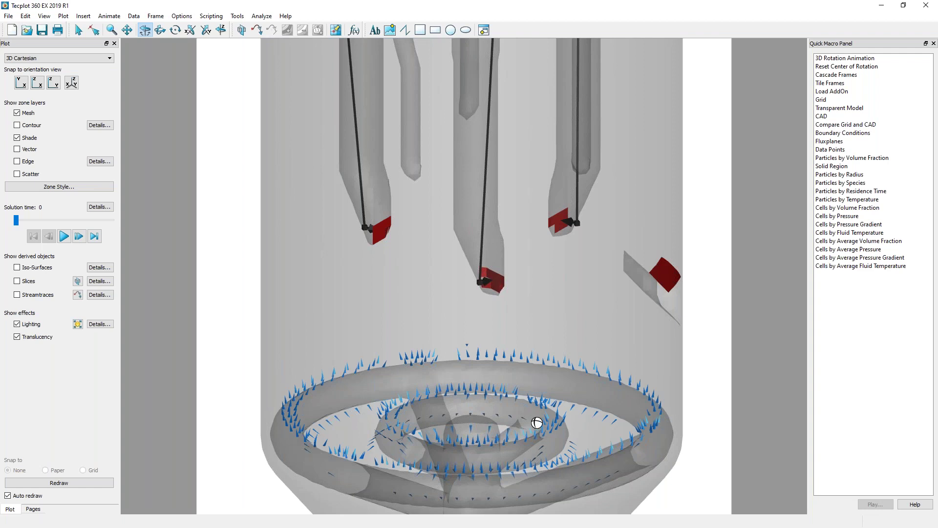
middle_drag(530, 429, 360, 272)
drag(359, 272, 501, 280)
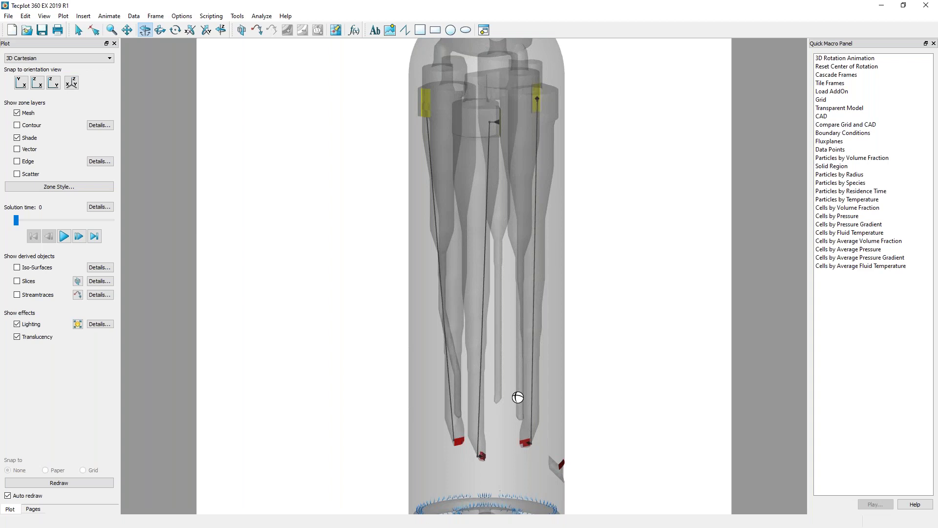
drag(523, 379, 386, 386)
middle_drag(488, 419, 486, 272)
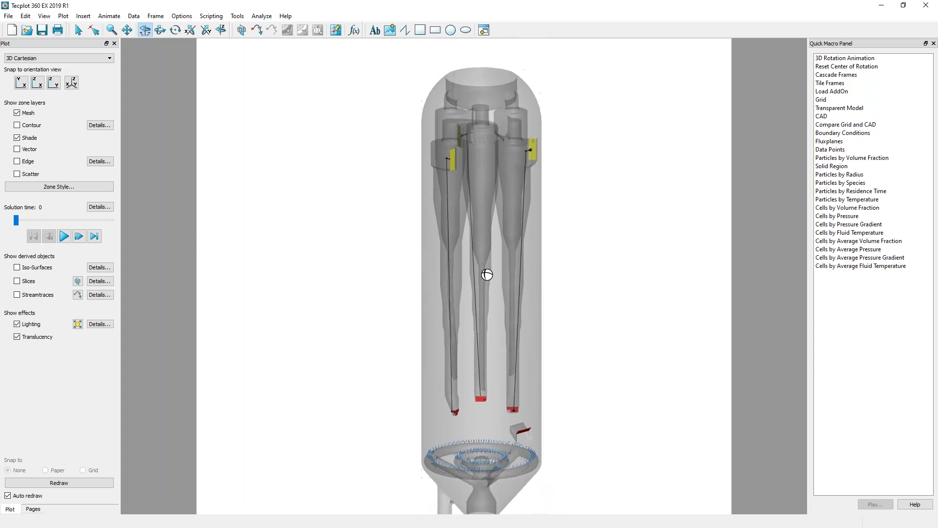
right_drag(488, 329, 493, 311)
key(s)
Open the Zone Style settings beside the model and enlarge the zone list so the full zone names can be read.
click(80, 187)
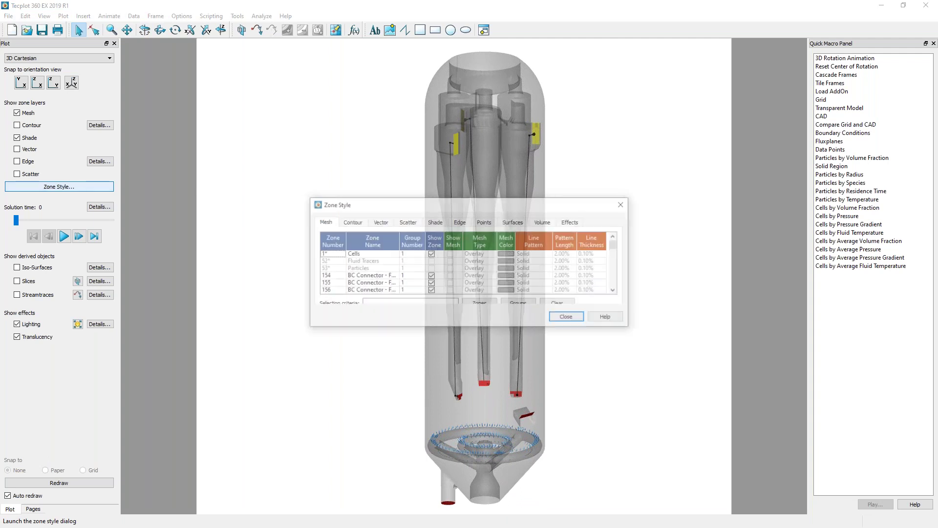
drag(486, 207, 244, 123)
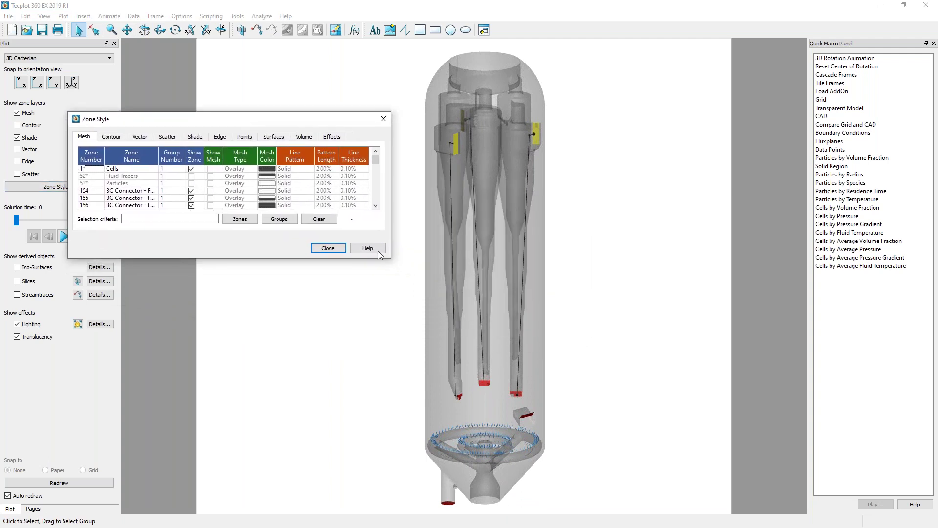
drag(378, 259, 378, 490)
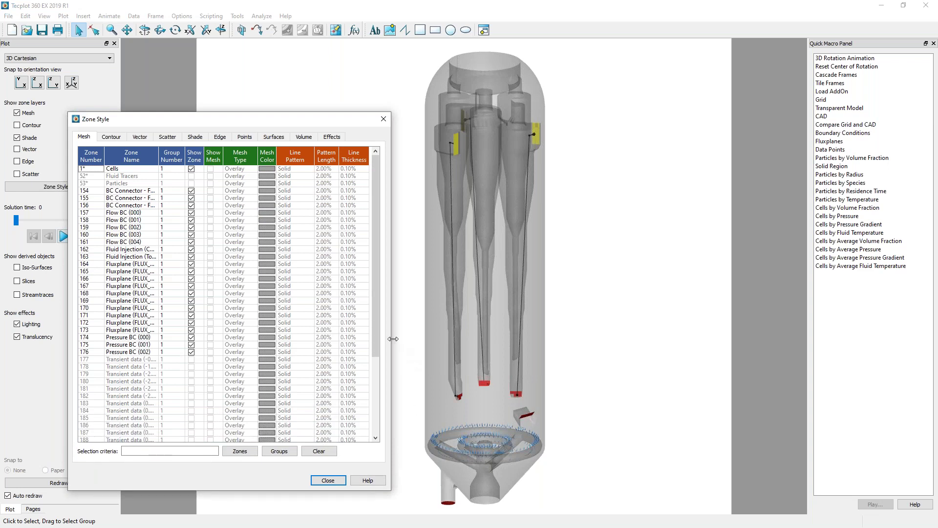
drag(392, 339, 406, 339)
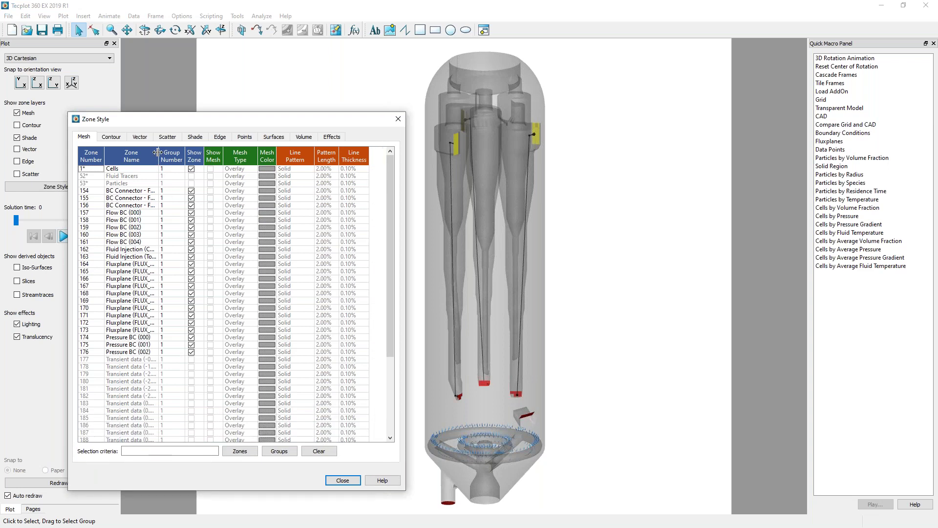
drag(157, 153, 210, 152)
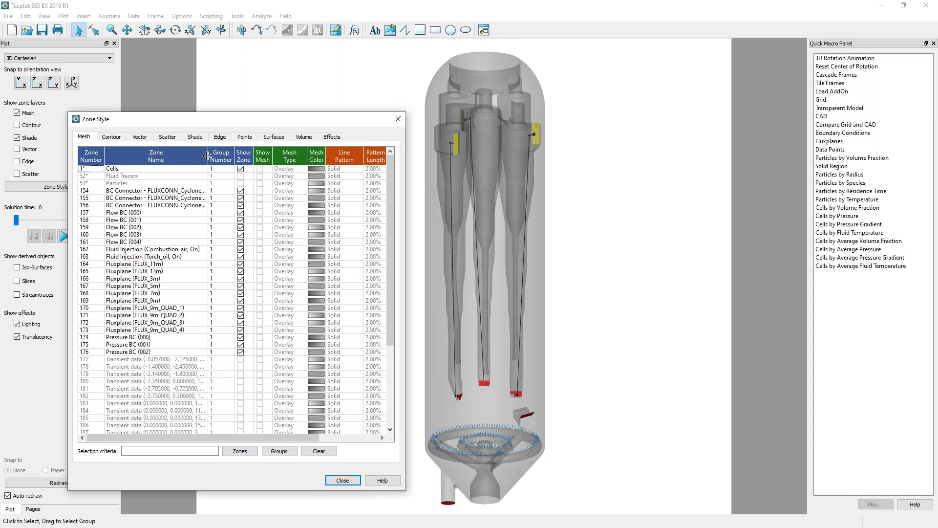
Hide the zones Flow BC (000) through Flow BC (003) and show all four again.
click(240, 213)
click(241, 220)
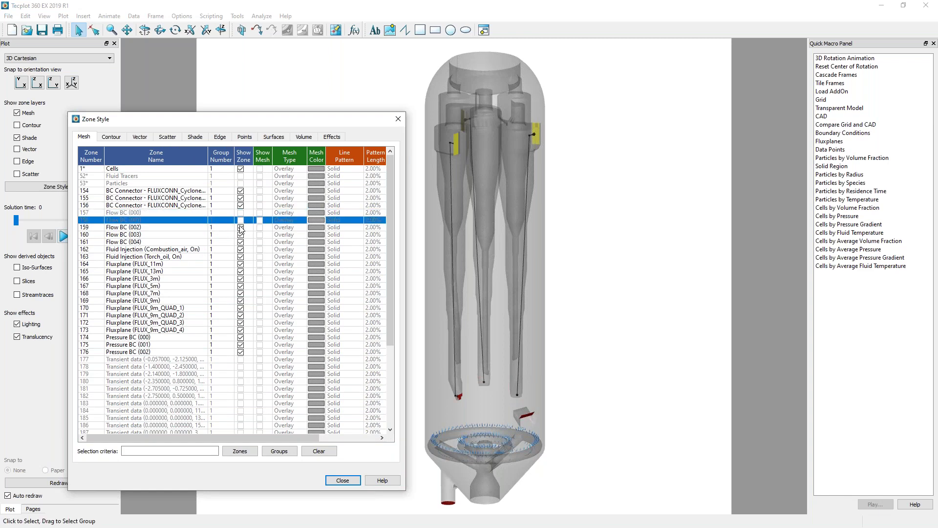
click(240, 227)
click(241, 235)
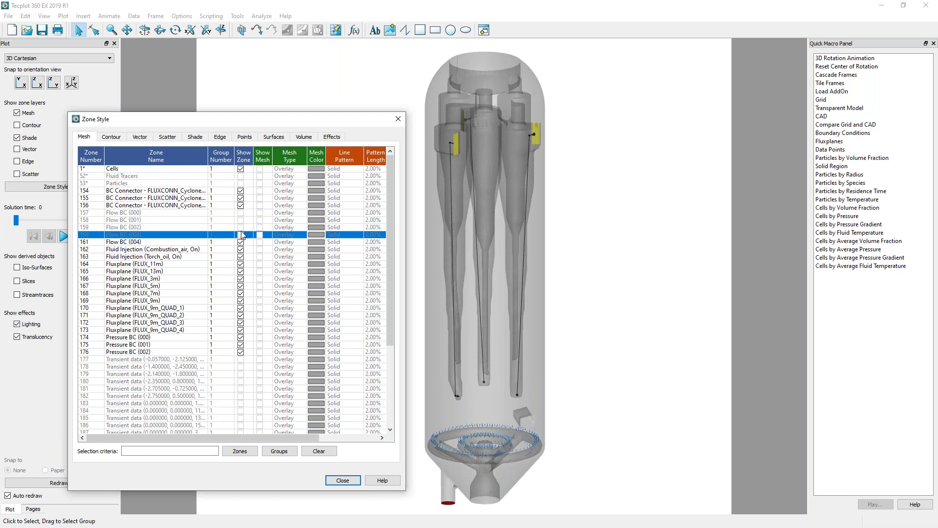
click(241, 227)
click(240, 234)
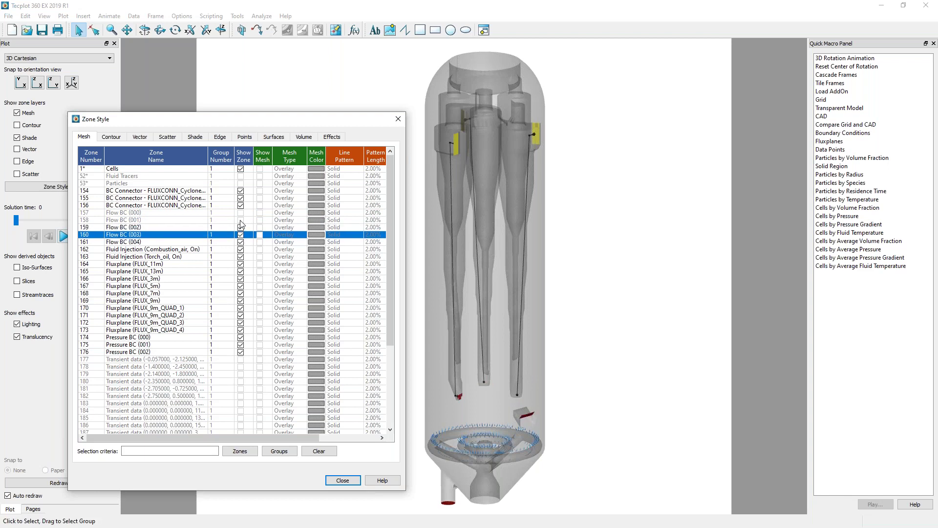
click(240, 220)
click(240, 212)
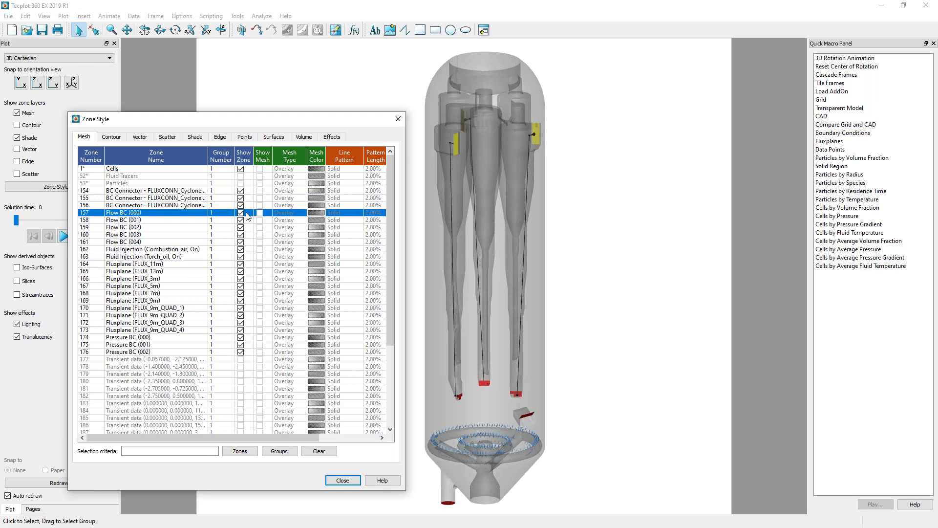
Display the model's flux planes with the Fluxplanes macro.
click(849, 135)
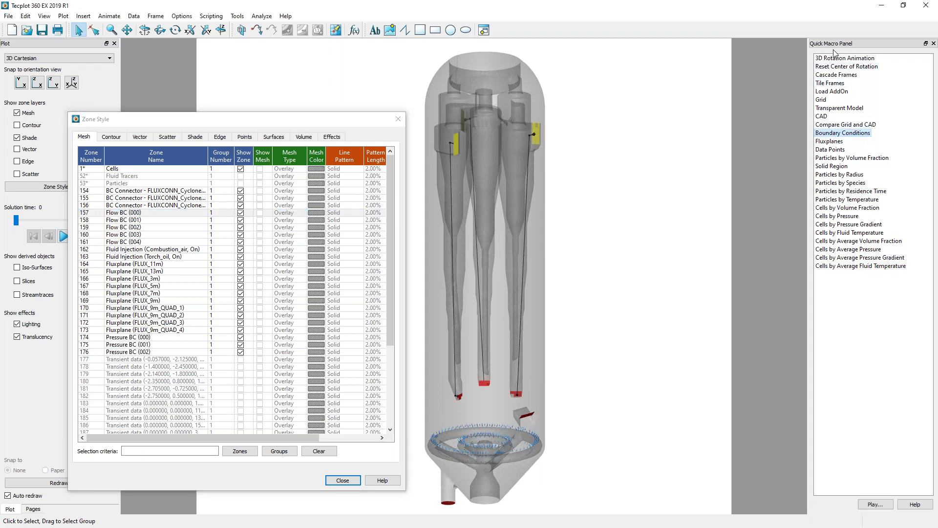
double_click(831, 141)
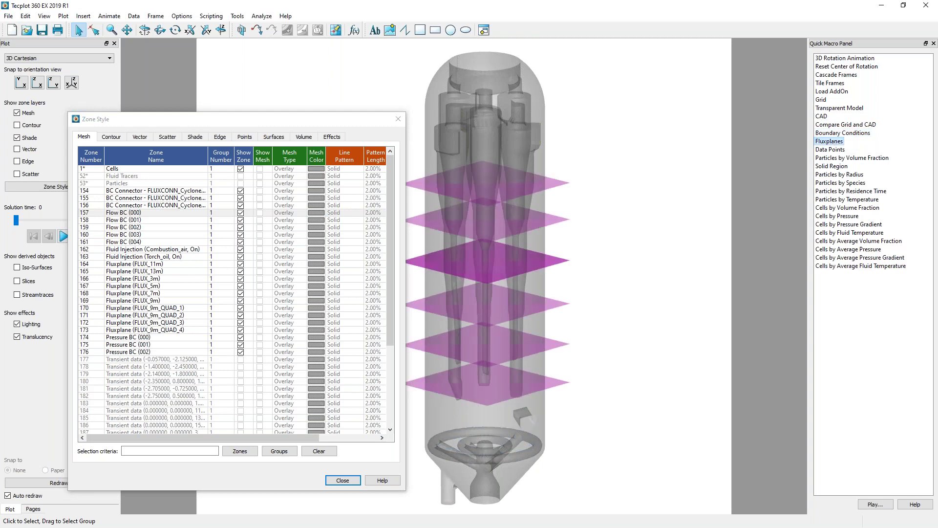
Hide the six full flux plane zones, FLUX_11m through FLUX_9m, together and show them again.
click(160, 264)
shift+click(166, 300)
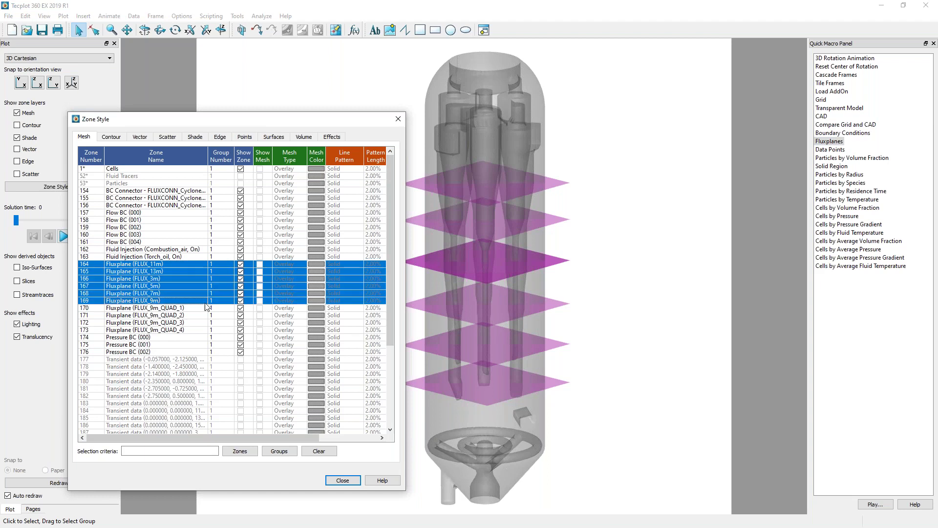
click(241, 286)
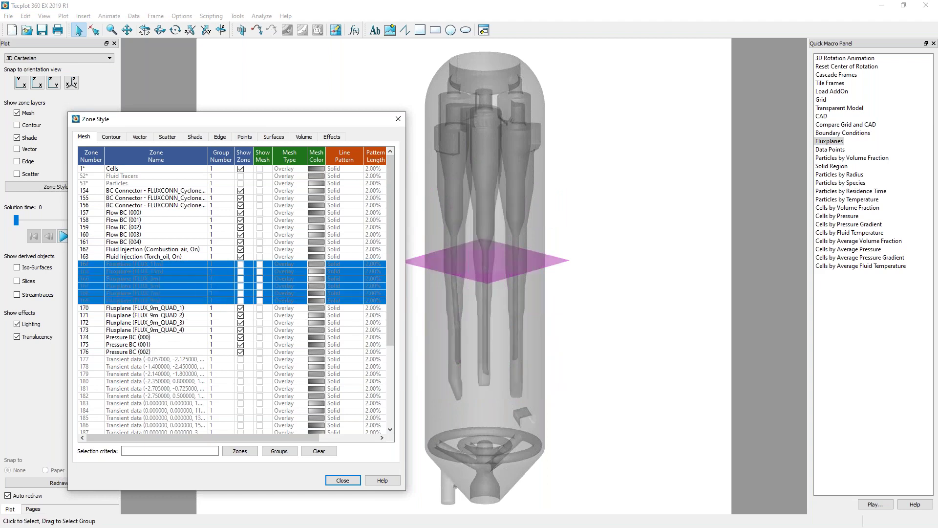
click(241, 286)
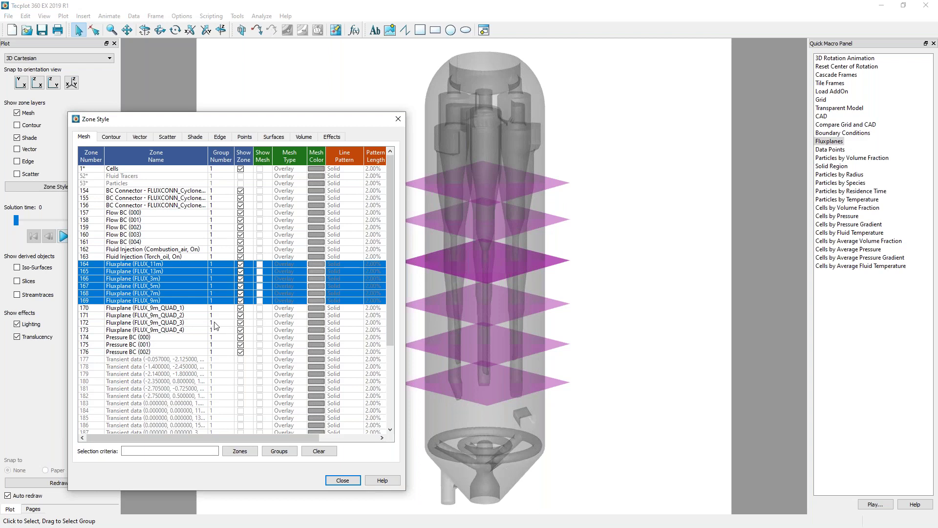
Hide the six full flux plane zones, FLUX_11m through FLUX_9m, keeping the four FLUX_9m_QUAD zones displayed.
click(200, 308)
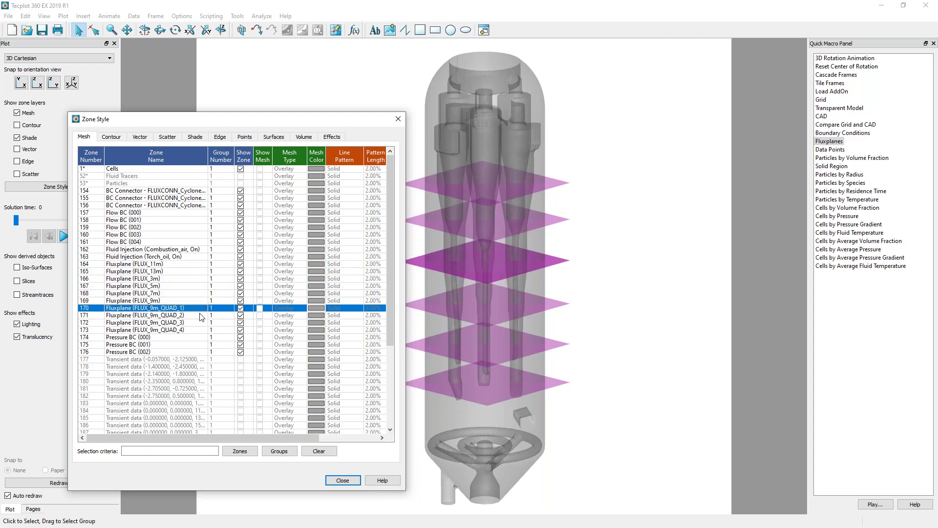
shift+click(198, 331)
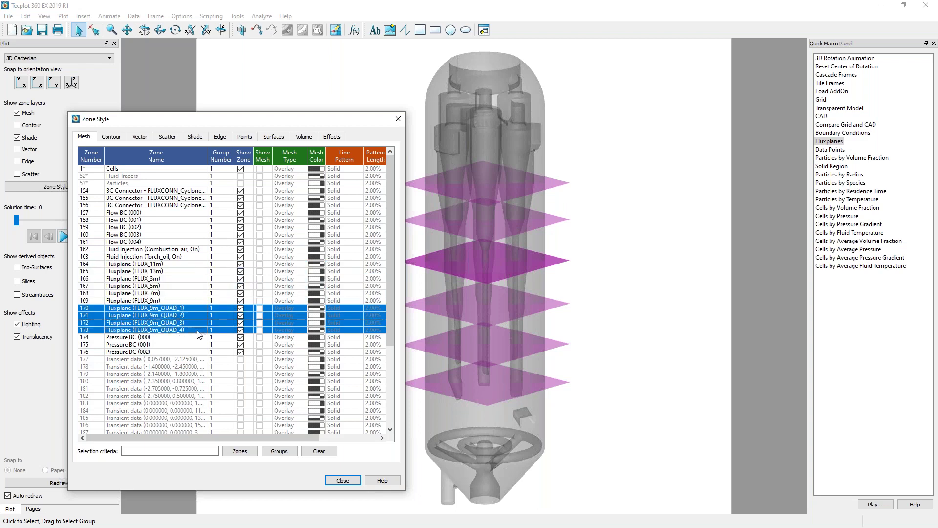
click(201, 310)
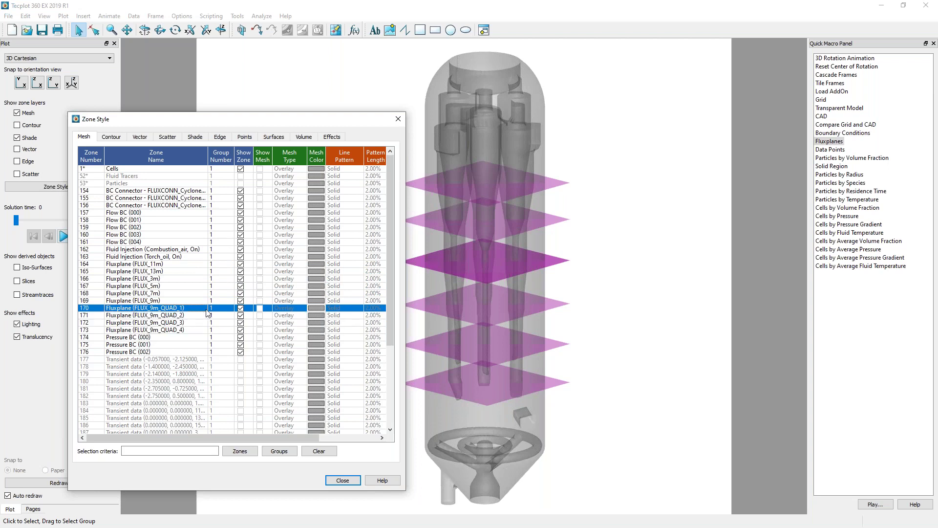
click(164, 300)
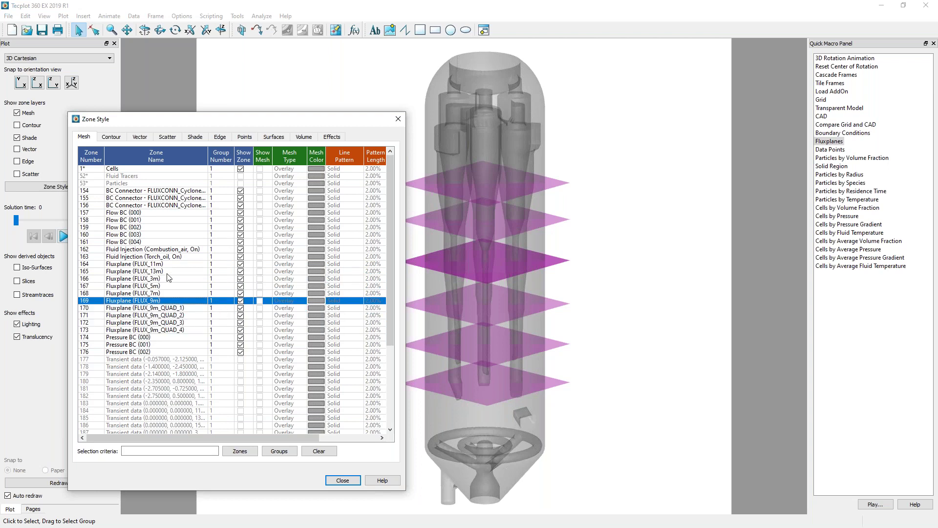
shift+click(170, 265)
click(240, 265)
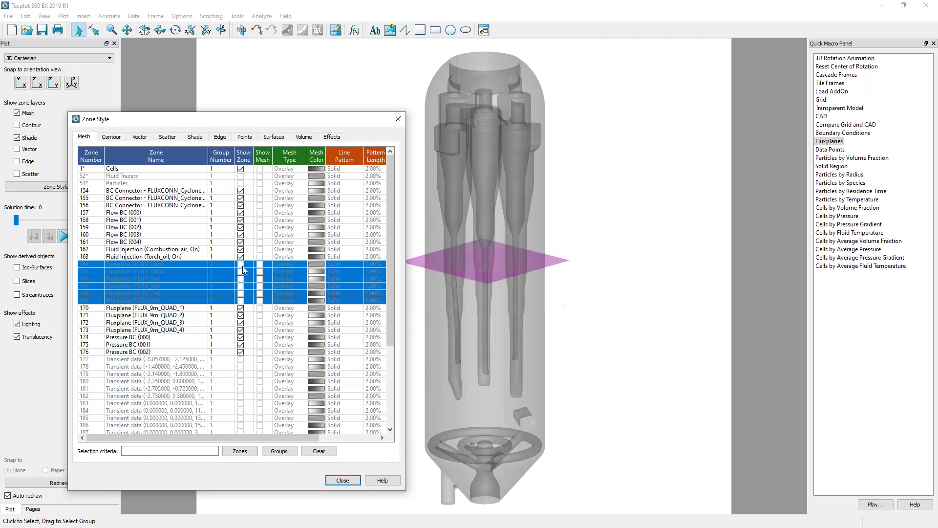
Hide and show again the quadrant zones FLUX_9m_QUAD_1, FLUX_9m_QUAD_2 and FLUX_9m_QUAD_3, one at a time.
click(156, 308)
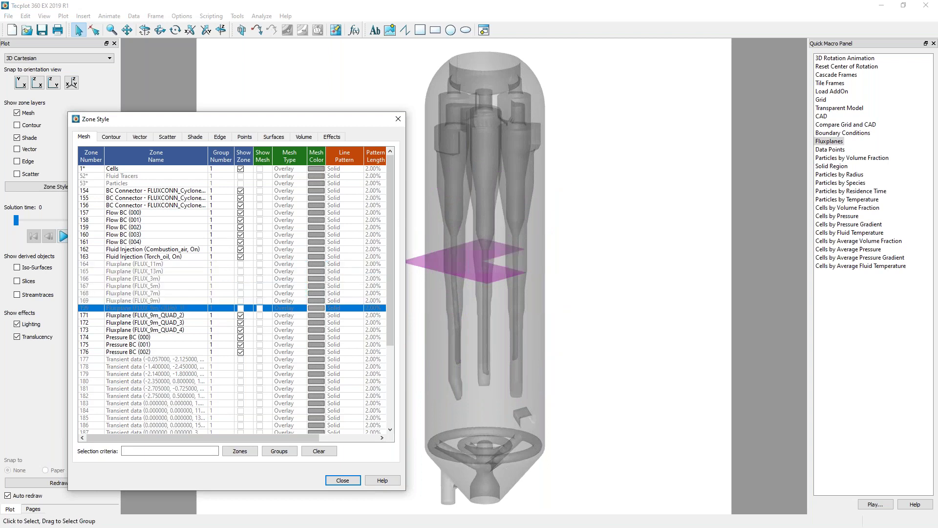
click(241, 308)
click(240, 315)
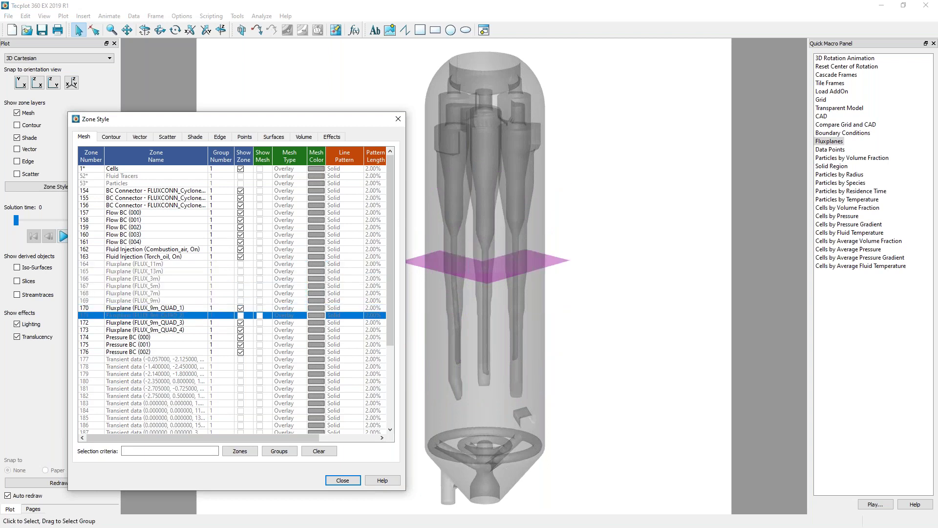
click(241, 318)
click(241, 322)
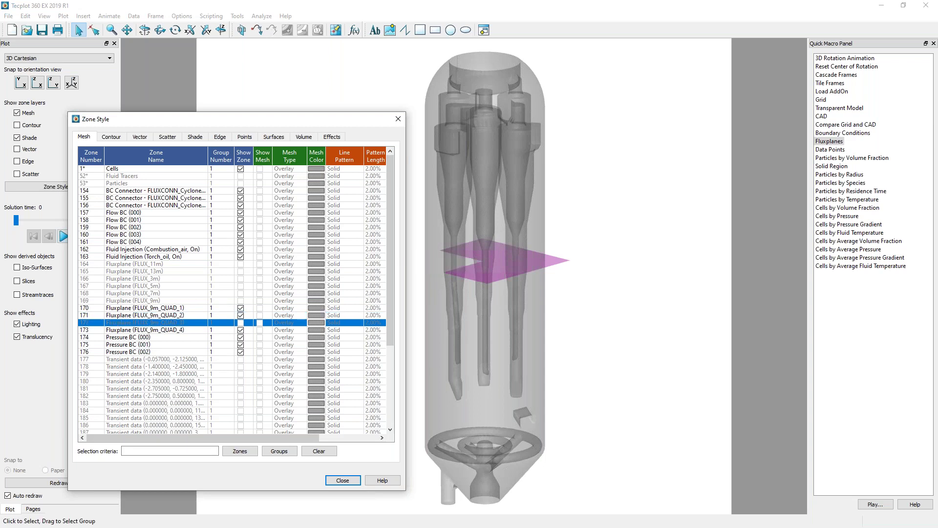
click(241, 323)
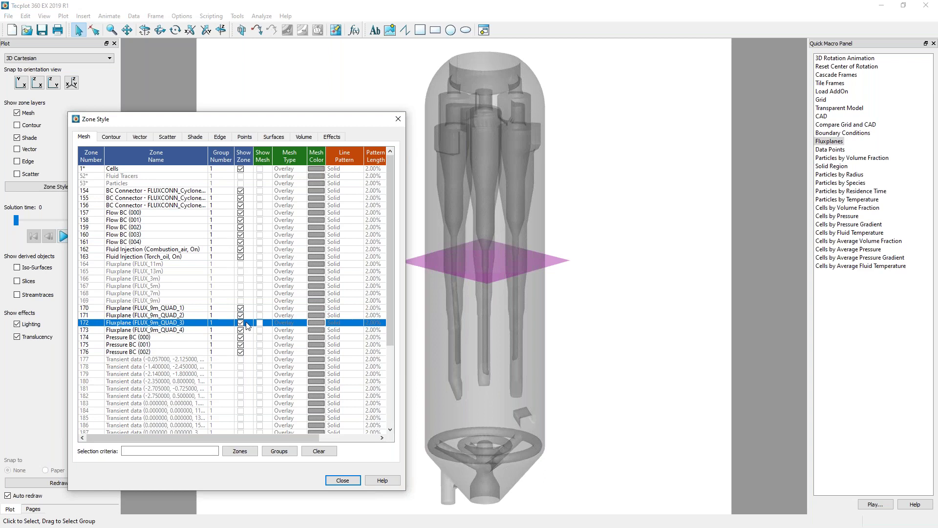
Display the model's transient data points with the Data Points macro and close the Zone Style settings.
double_click(840, 150)
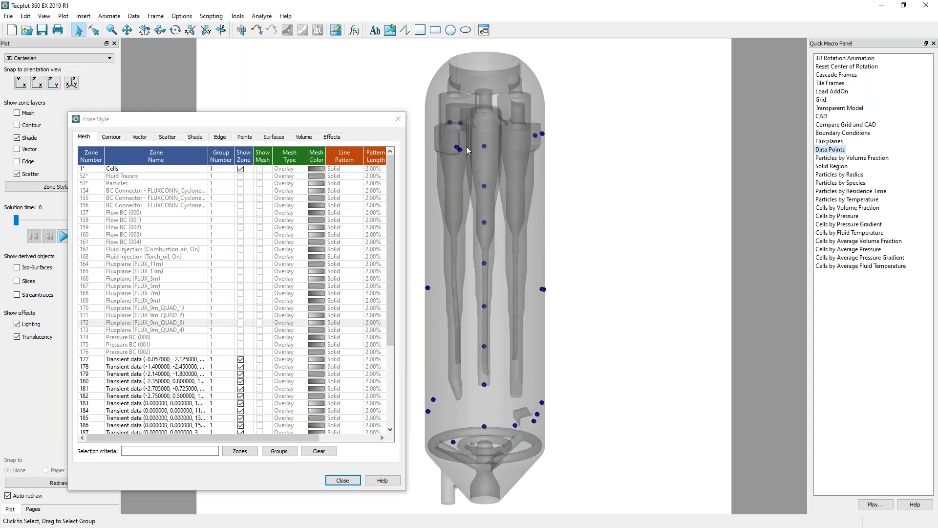
click(343, 481)
click(343, 482)
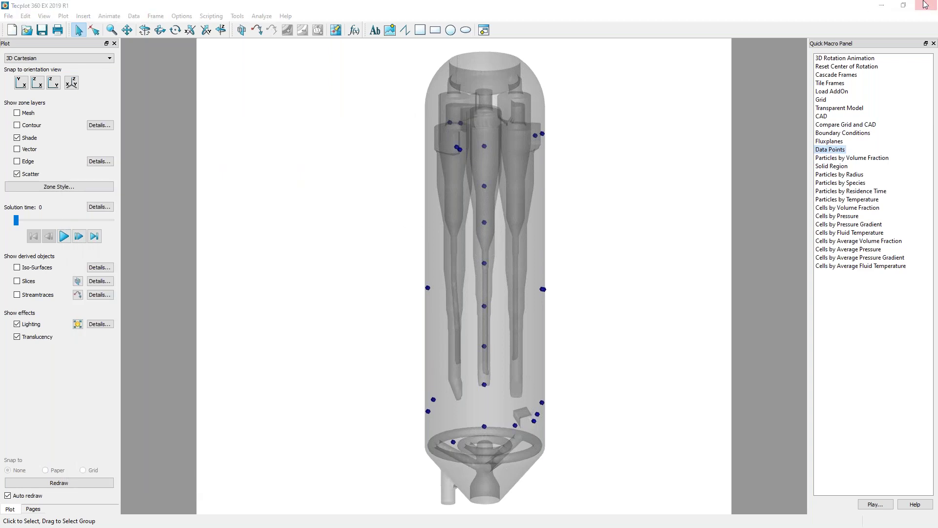
Close Tecplot and open the Particle Volume Fraction results from Barracuda's Post-Run section.
click(926, 5)
click(473, 281)
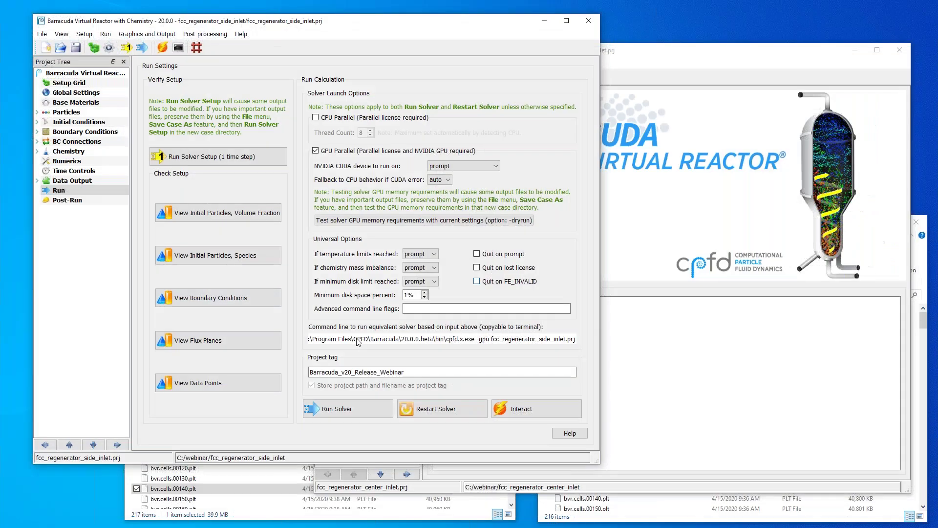
click(68, 200)
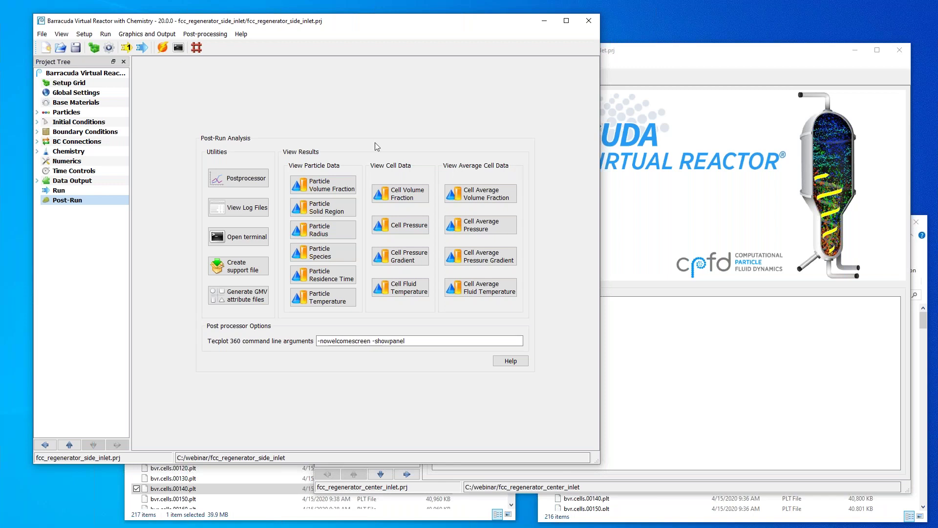
click(341, 188)
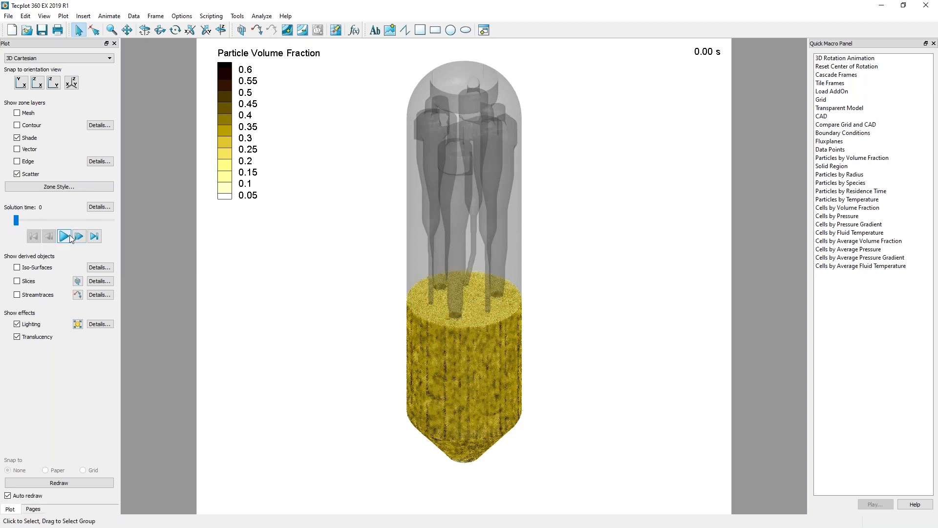
Play the particle volume fraction animation from 40 s, and go to the last time step.
drag(17, 222, 54, 221)
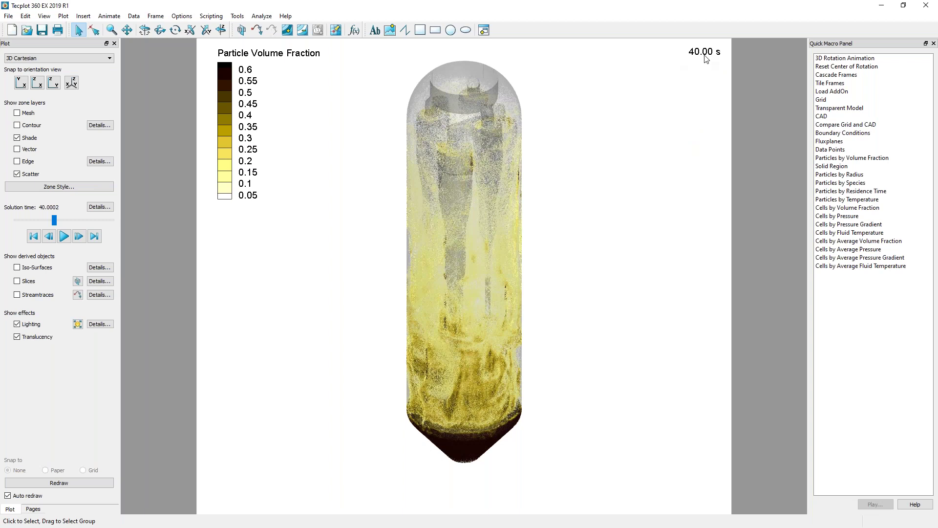
click(64, 236)
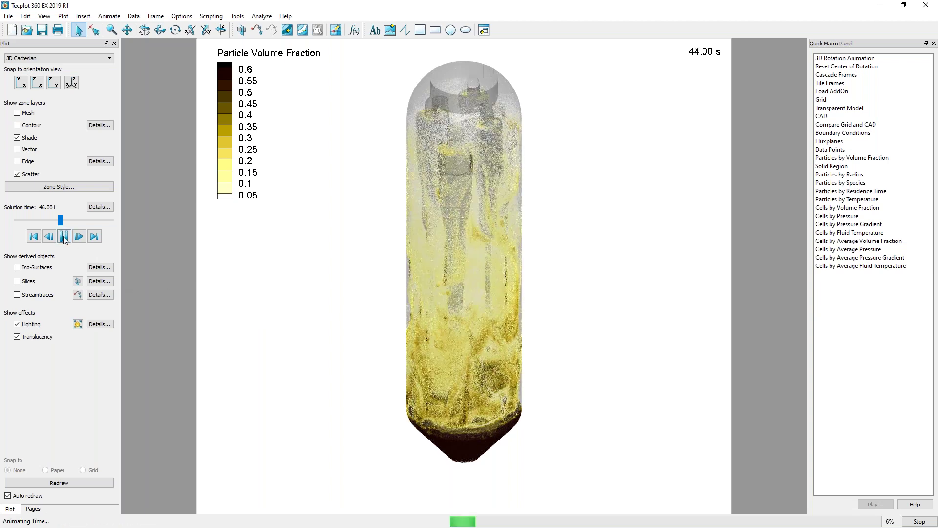
click(96, 235)
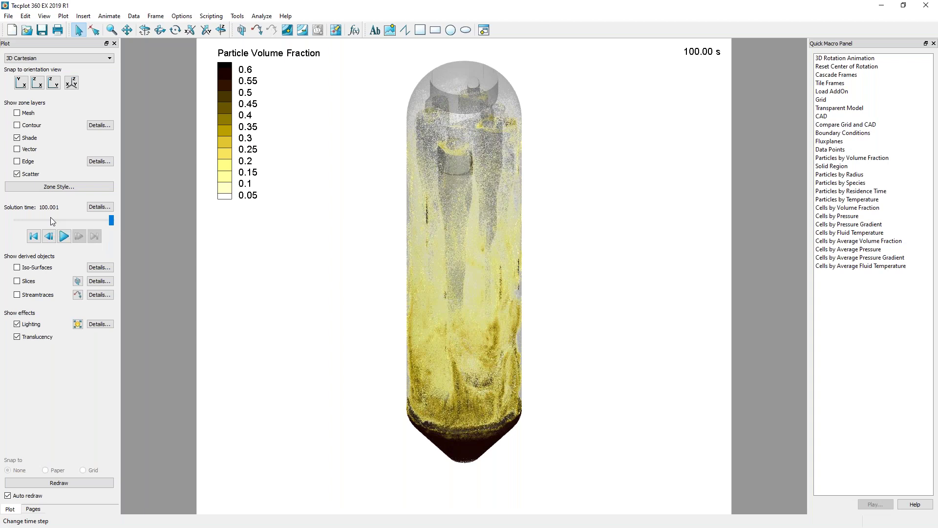
Copy the particle volume fraction frame and paste it twice to get three identical frames.
click(198, 281)
right_click(731, 236)
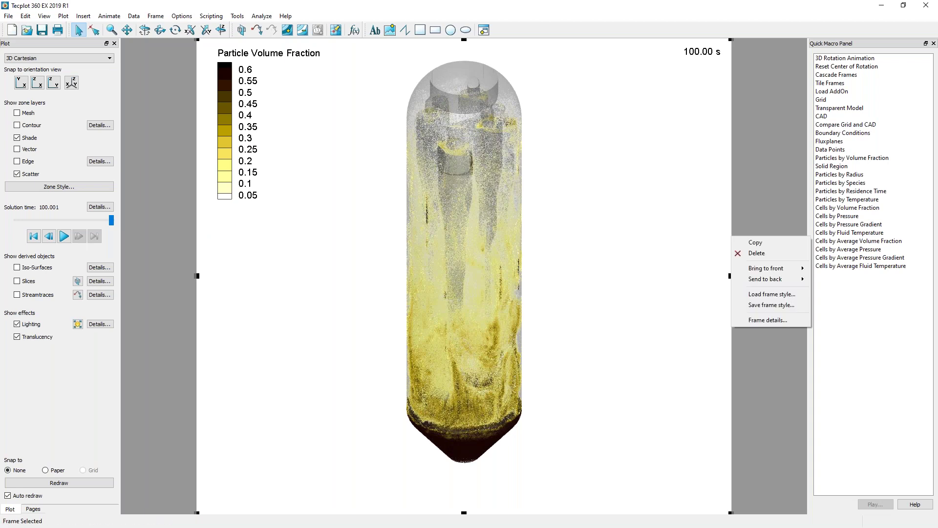
click(755, 243)
click(763, 259)
key(ctrl+v)
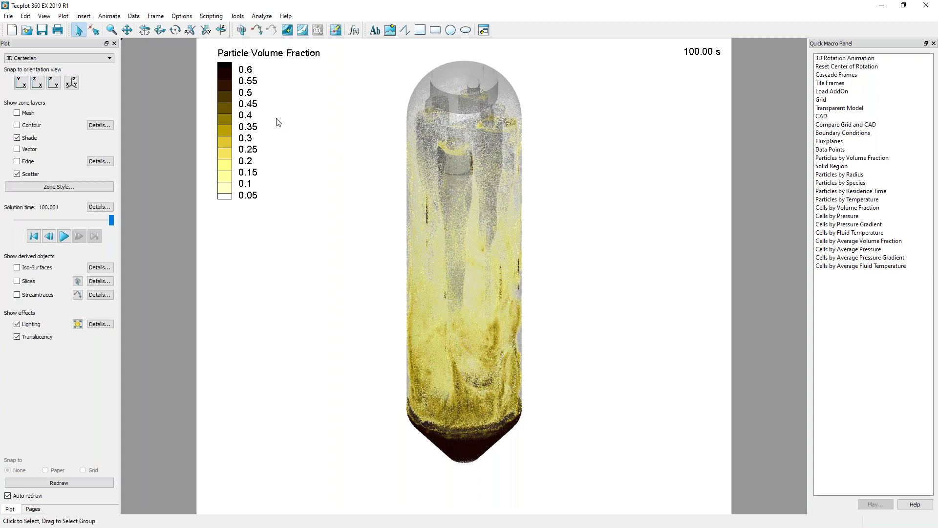
Tile the three frames side by side as vertical columns.
click(162, 18)
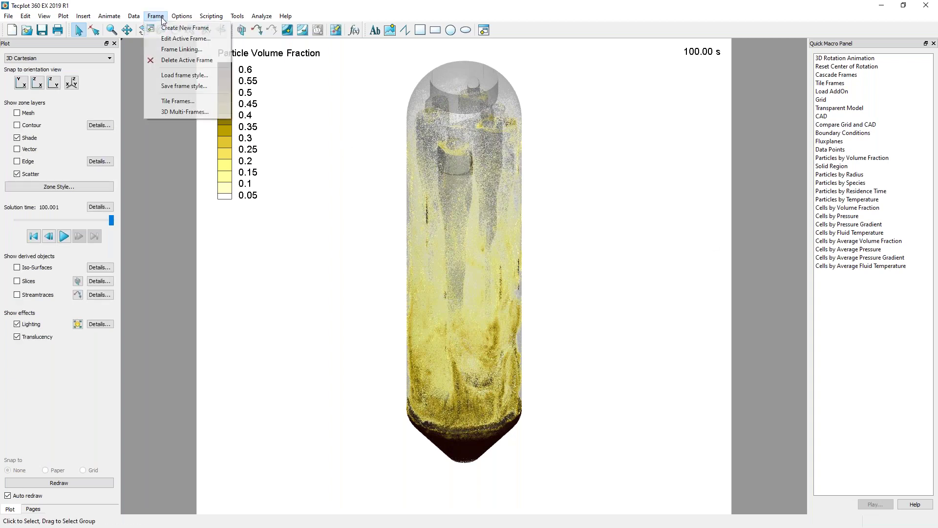
click(176, 101)
click(449, 270)
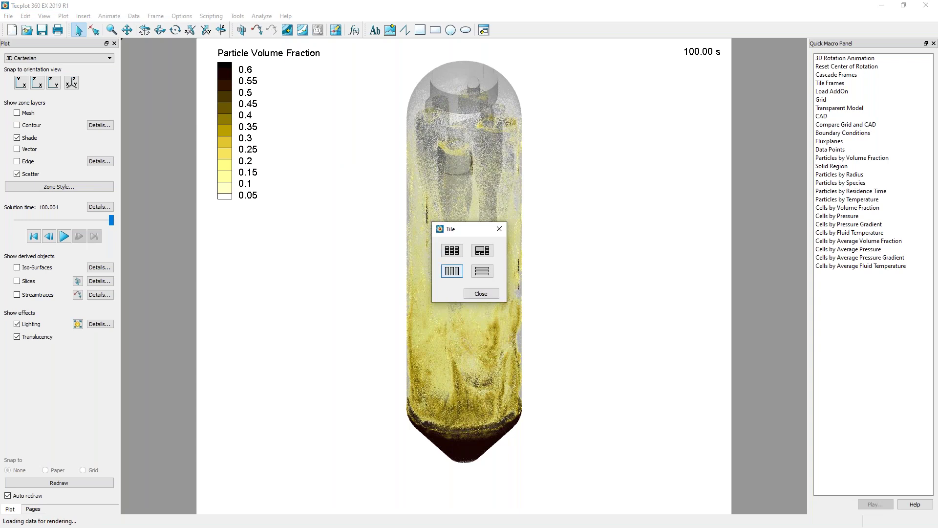
click(480, 294)
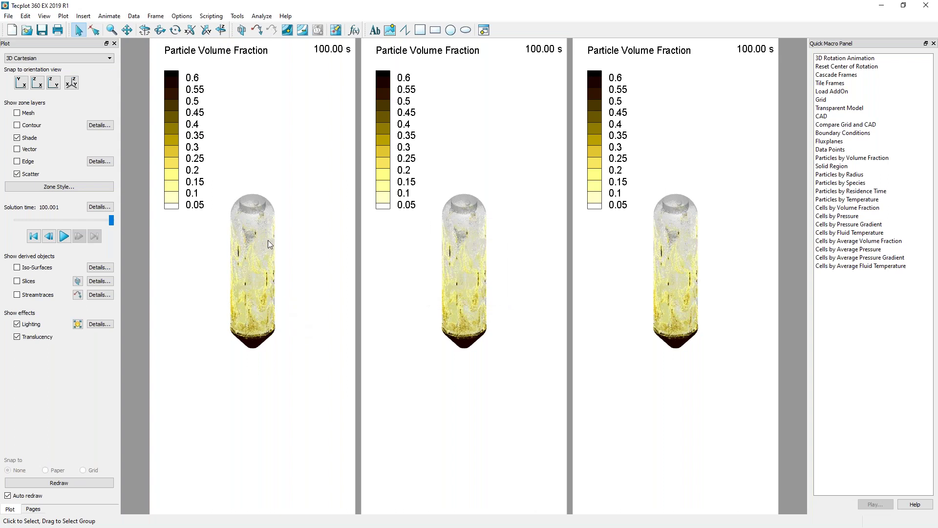
Rotate the models in the first and second frames independently to different orientations.
click(144, 30)
drag(256, 312, 279, 247)
drag(486, 307, 518, 287)
right_click(330, 321)
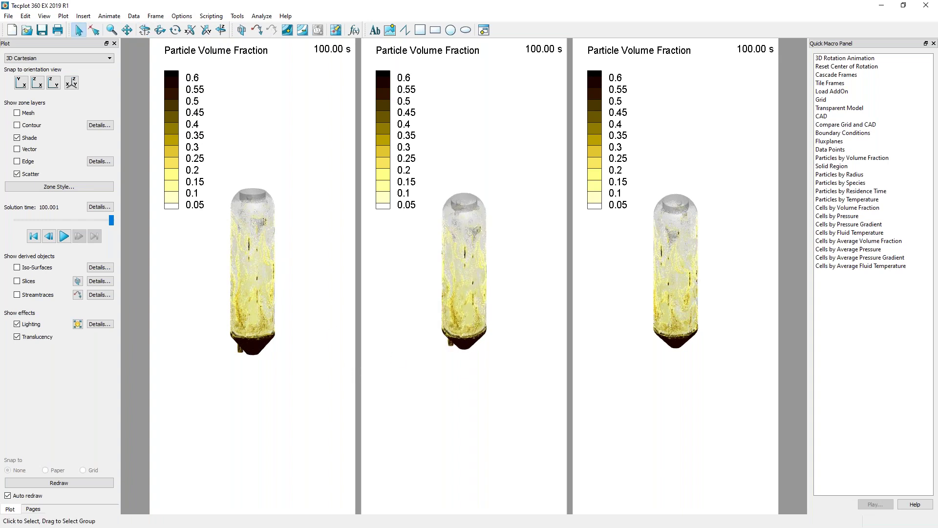
Link the solution time and 3D plot view between frames and apply the settings to all frames of group 1.
click(155, 16)
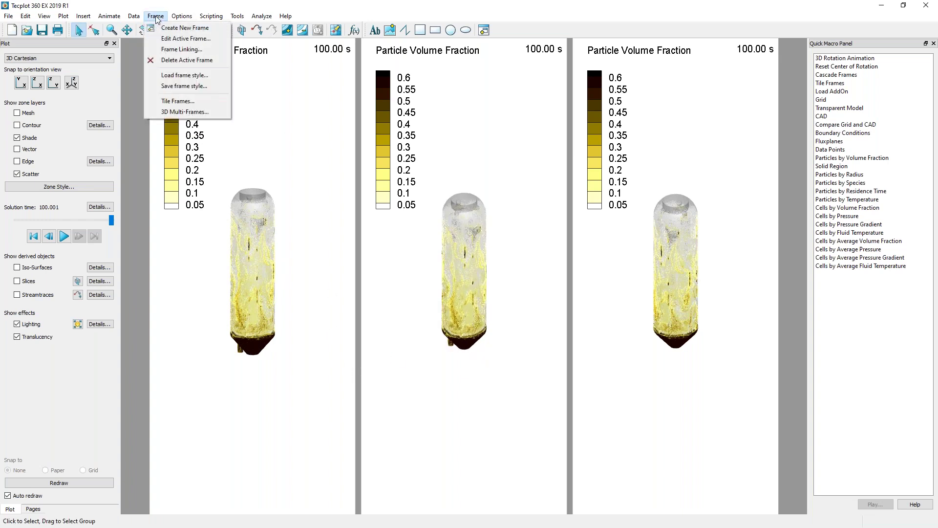
click(179, 50)
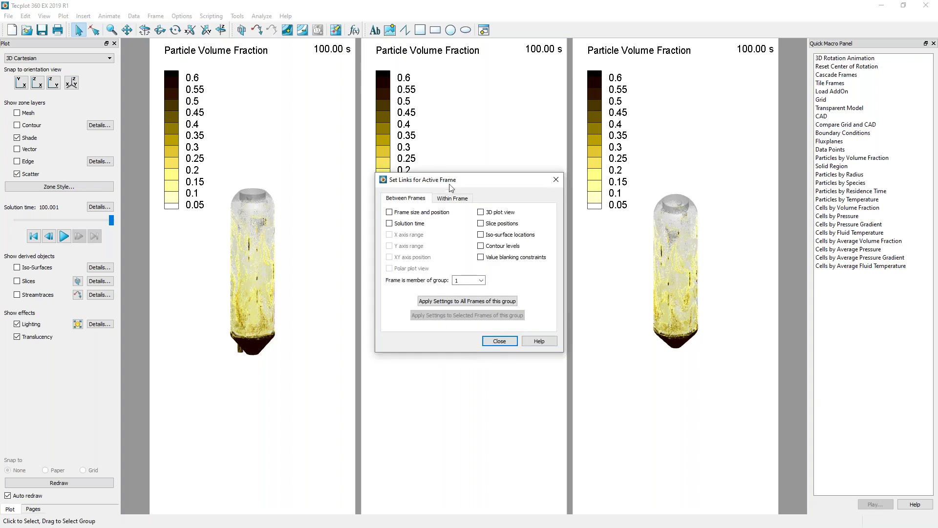
click(401, 224)
click(483, 301)
key(Escape)
Rotate, pan and enlarge the linked views so that the regenerator fills the height of all three frames.
click(145, 30)
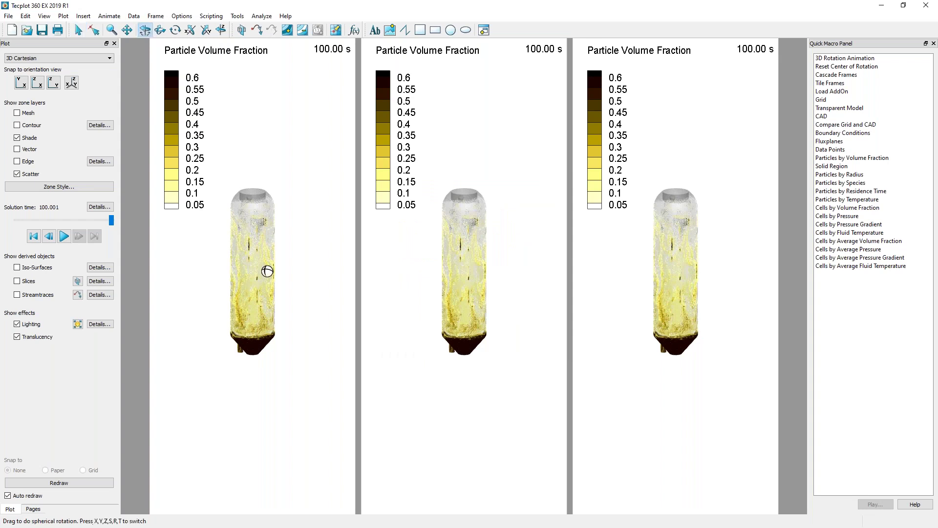
middle_drag(258, 268, 254, 389)
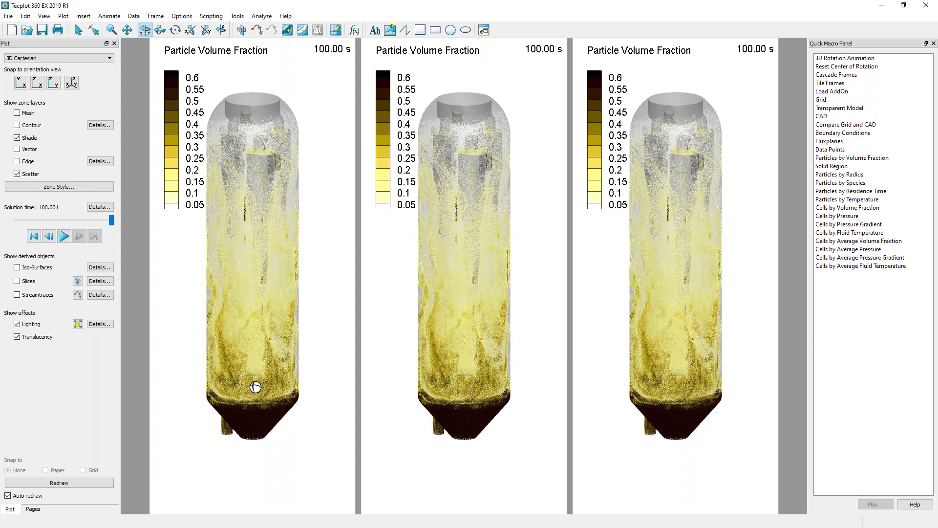
mouse_move(334, 347)
mouse_down()
mouse_move(347, 352)
mouse_move(243, 342)
mouse_move(255, 280)
mouse_move(287, 293)
mouse_up()
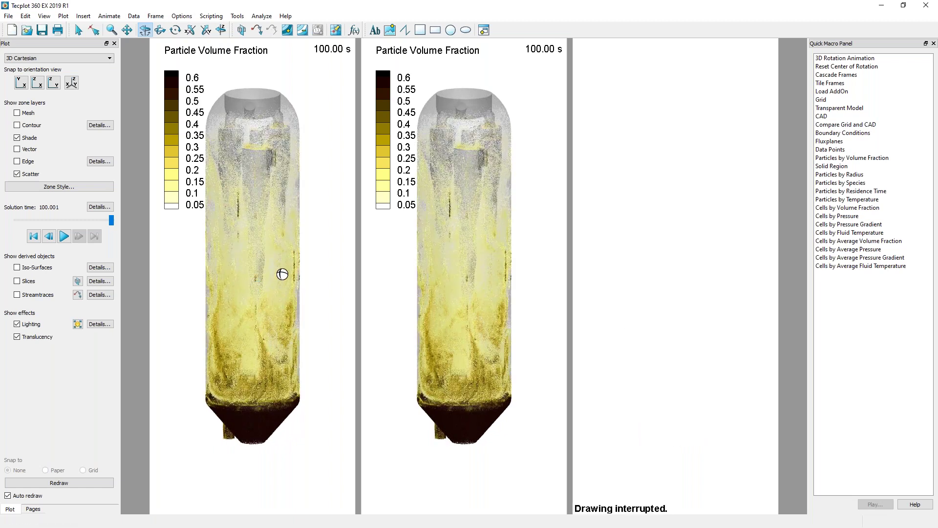
right_drag(279, 272, 304, 288)
middle_drag(280, 192, 268, 320)
key(Escape)
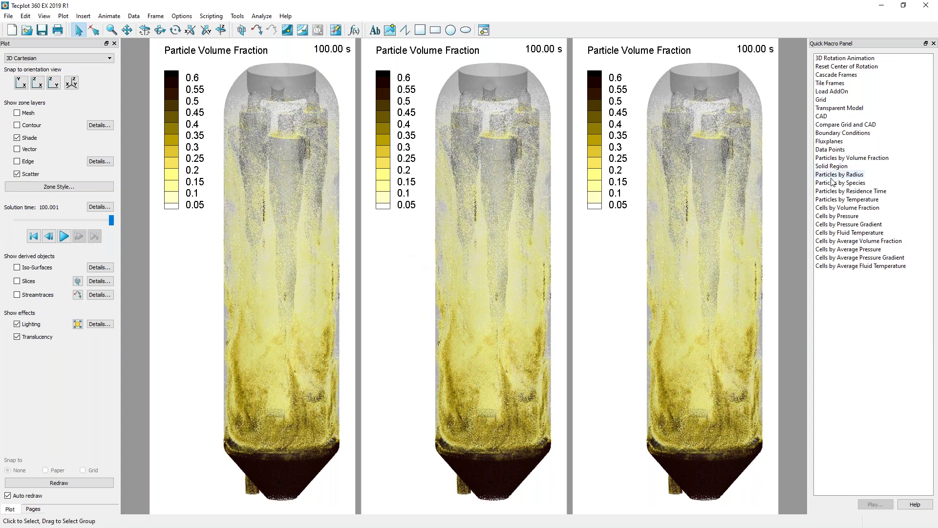
Show Cells by Fluid Temperature in the middle frame and turn on its 3D orientation axis.
double_click(854, 232)
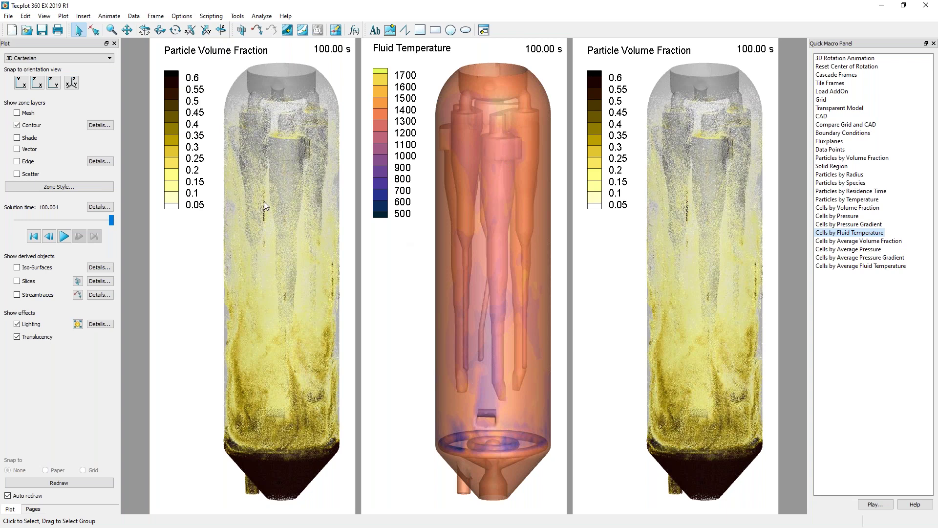
click(63, 17)
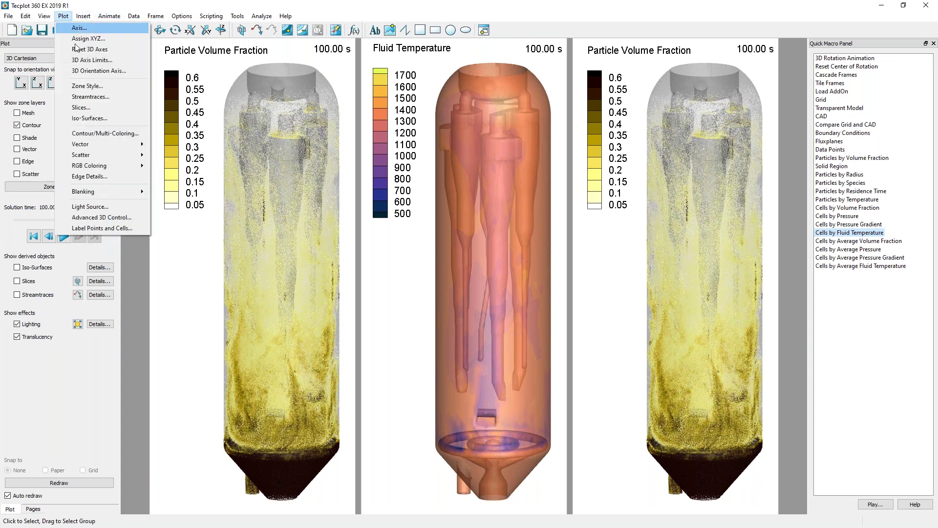
click(98, 70)
click(442, 229)
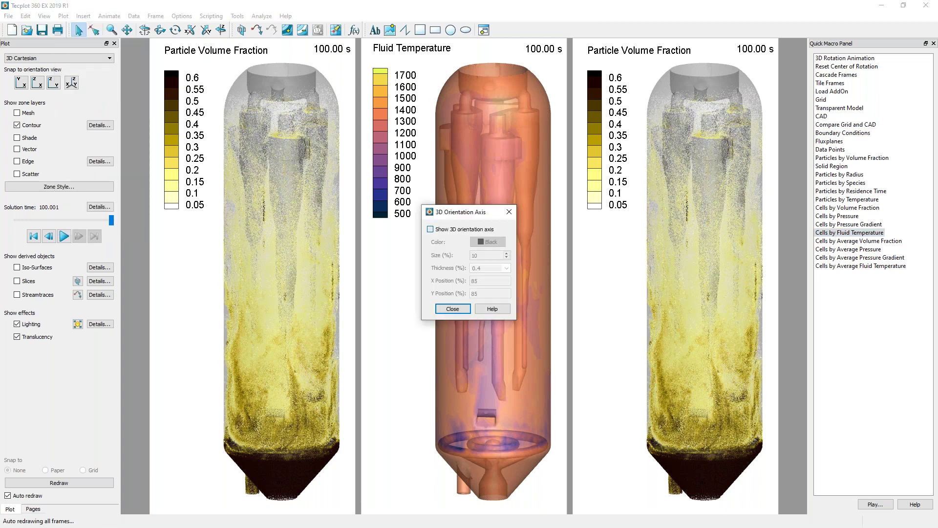
click(458, 309)
Move the orientation axis beside the middle of the vessel, below the fluid temperature legend.
click(539, 100)
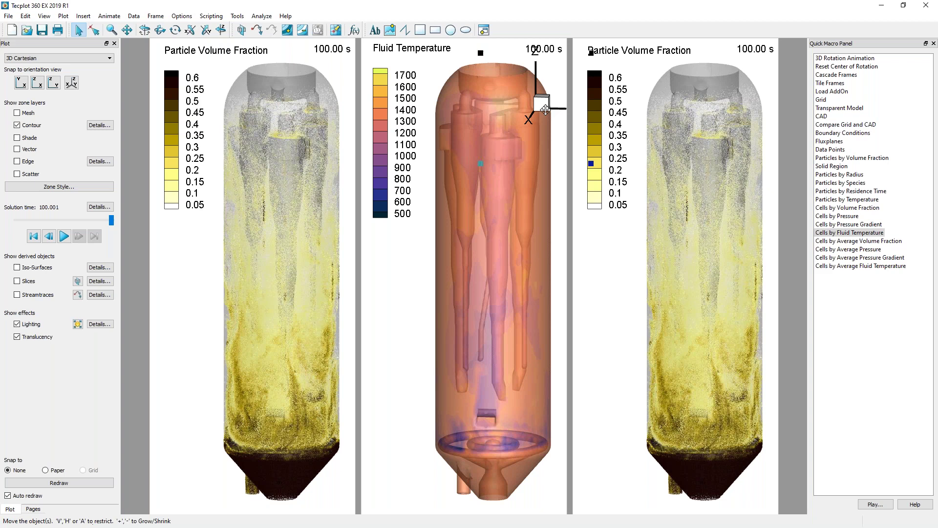
drag(539, 101, 426, 284)
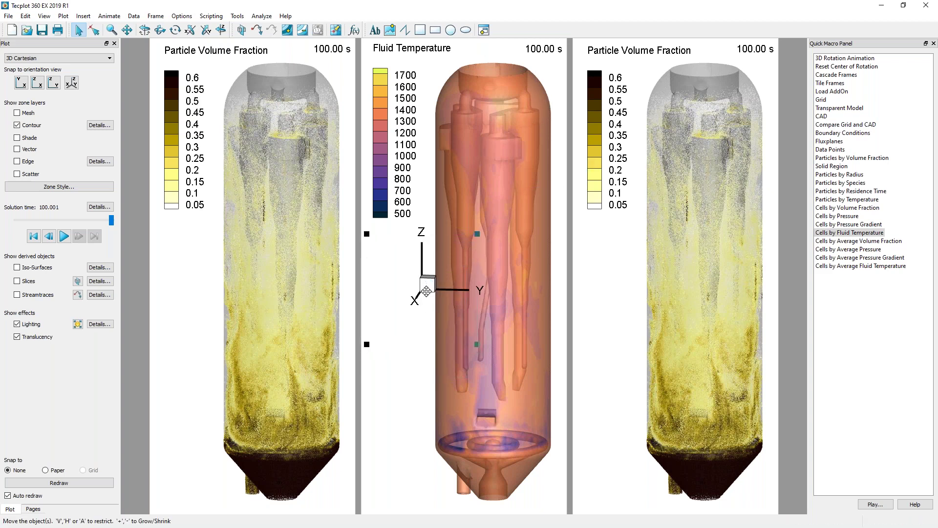
Rotate the linked views to look along the X axis and hide the middle frame's 3D orientation axis.
click(145, 29)
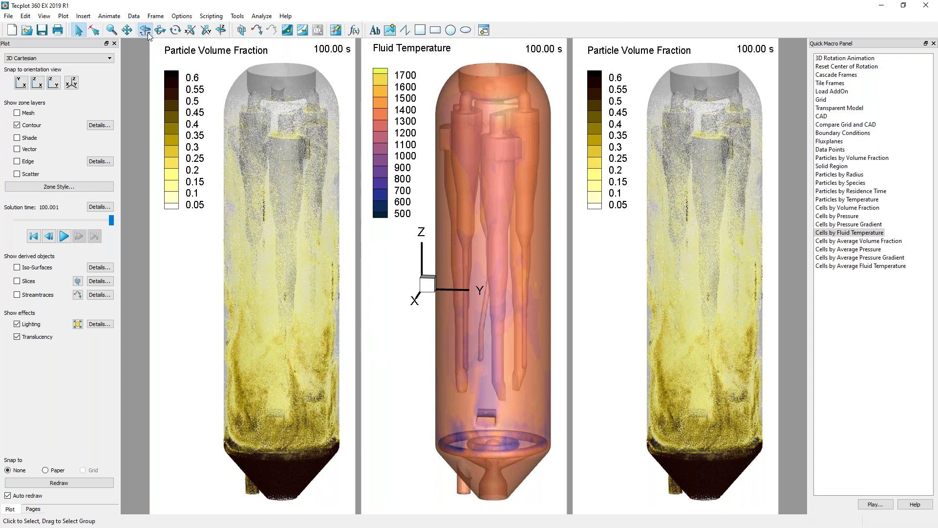
mouse_move(472, 386)
mouse_down()
mouse_move(486, 383)
mouse_move(471, 379)
mouse_up()
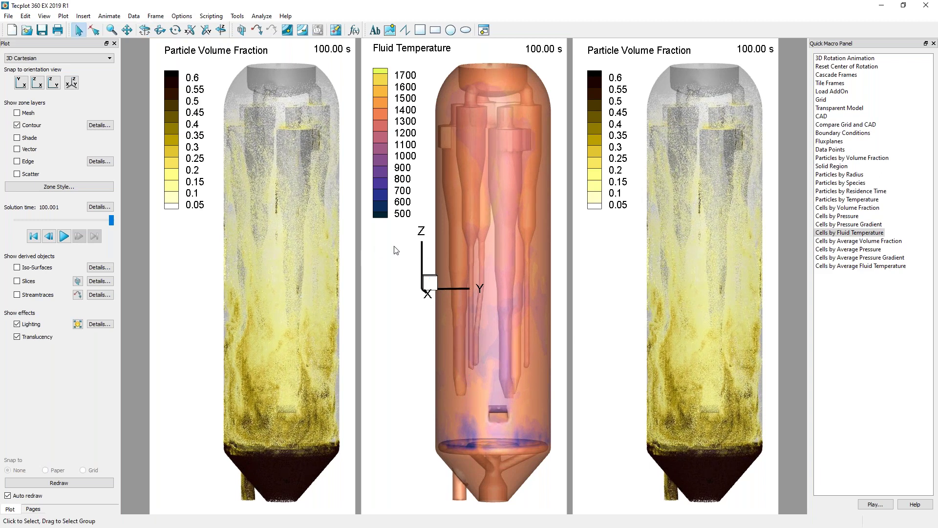
click(66, 18)
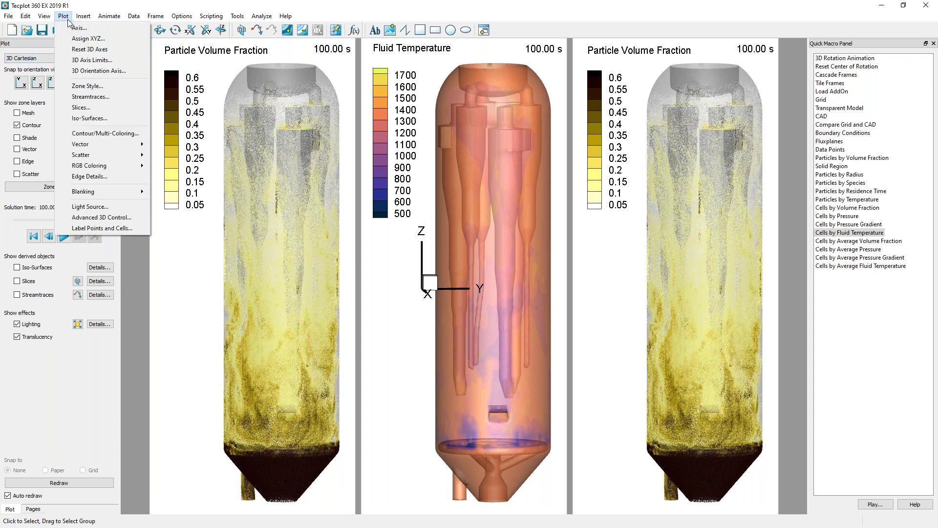
click(104, 72)
click(434, 229)
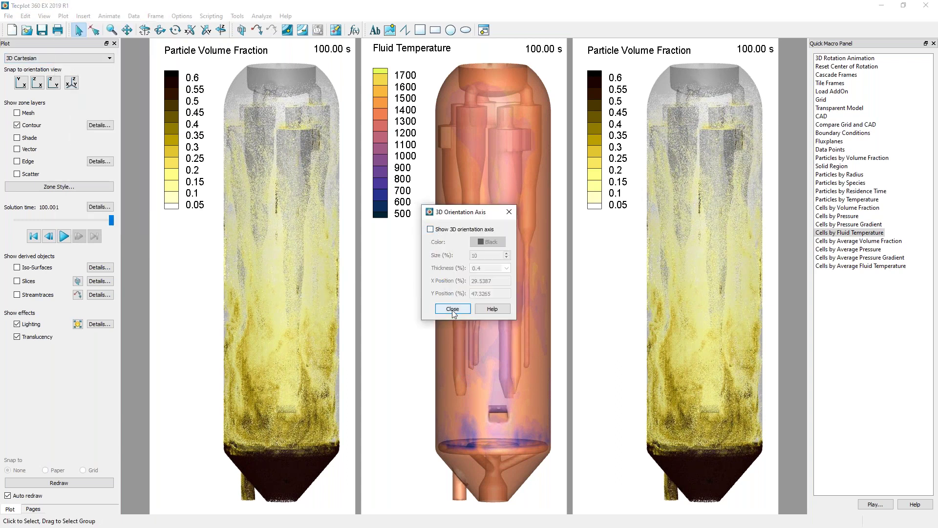
click(452, 309)
Enable value blanking in the middle frame with active constraint 1 blanking cells where y is less than or equal to 0.01.
click(63, 16)
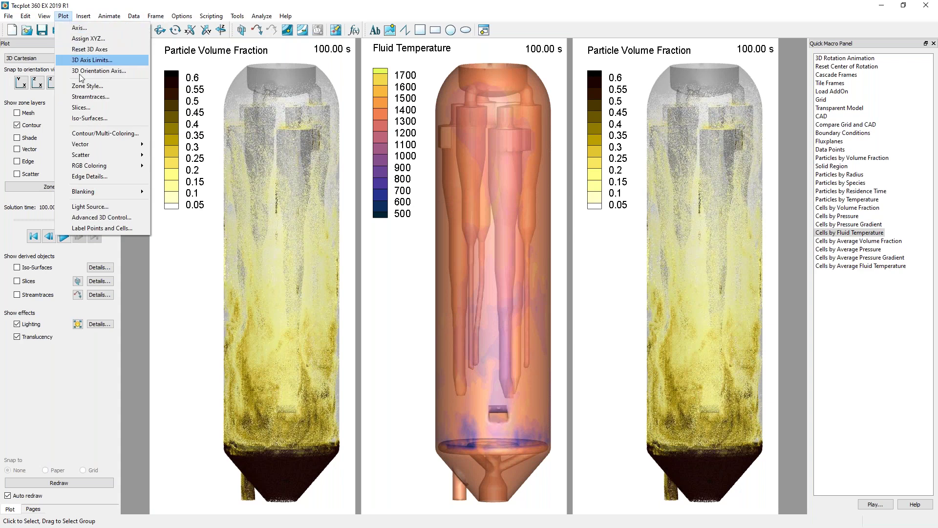
mouse_move(98, 190)
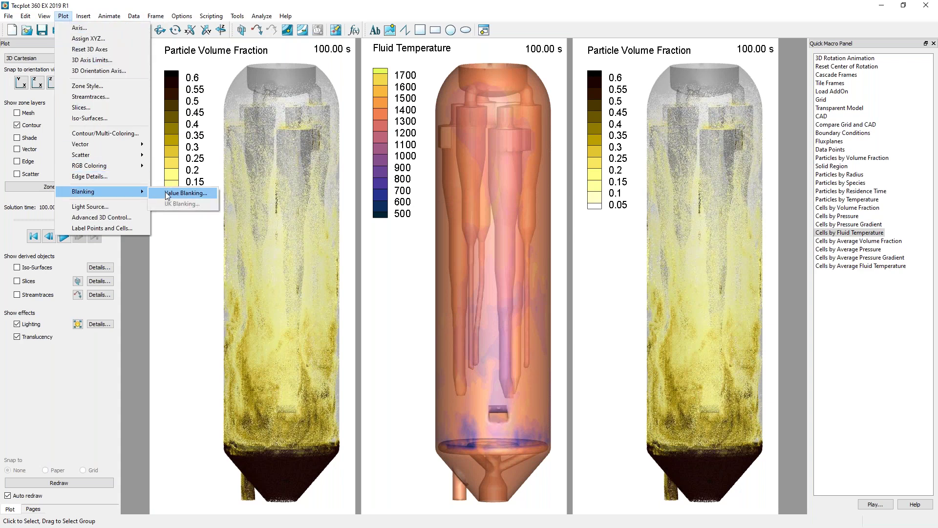
click(166, 194)
drag(448, 171, 292, 197)
click(283, 291)
click(287, 306)
click(290, 329)
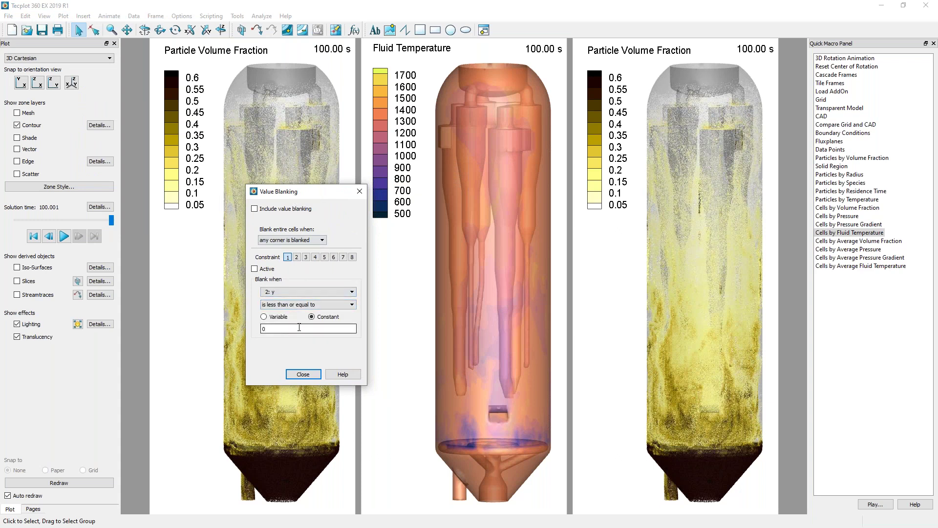
text(.01)
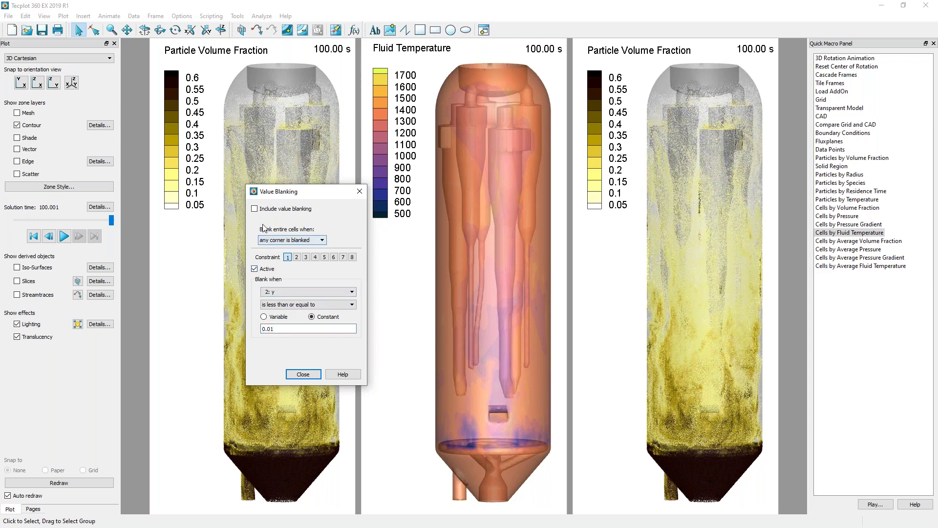
click(255, 209)
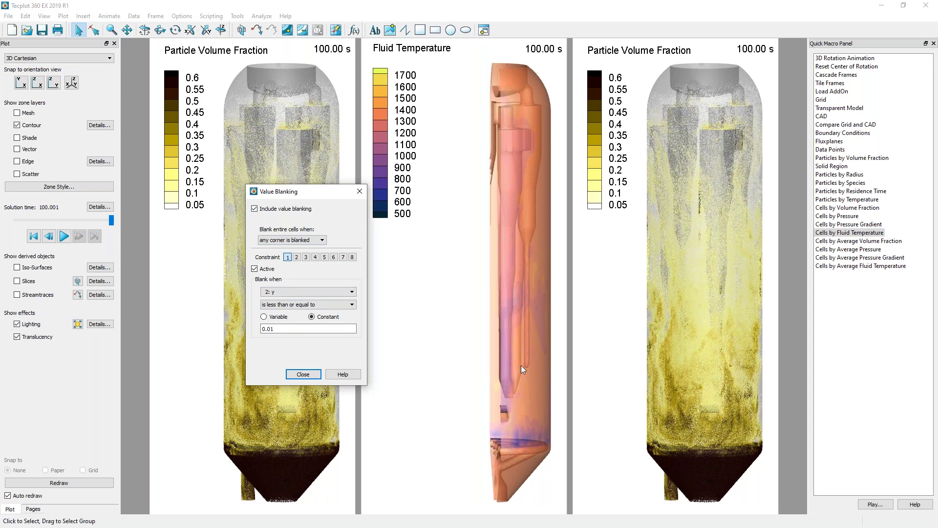
Rotate the linked views to face the cut side and set the Cells zone's surfaces to plot to Exposed cell faces.
click(145, 29)
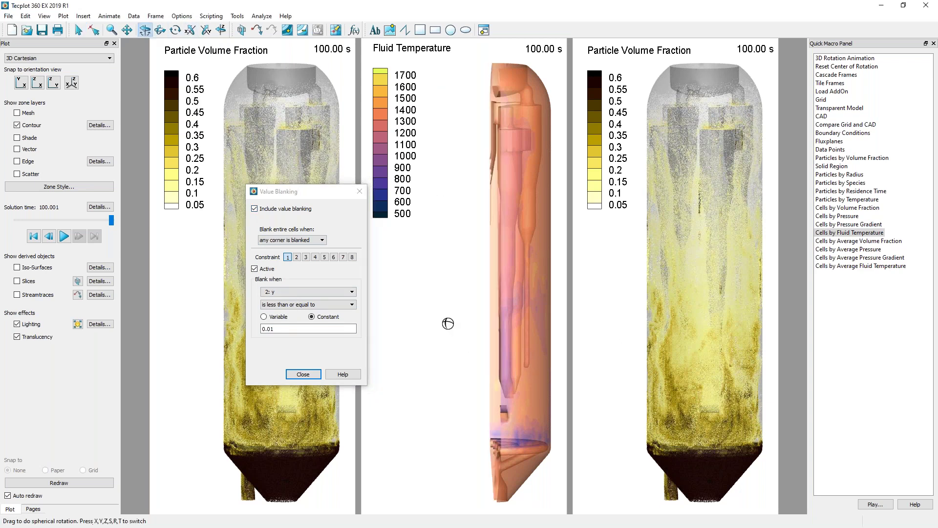
mouse_move(469, 329)
mouse_down()
mouse_move(521, 325)
mouse_move(612, 340)
mouse_move(540, 357)
mouse_move(505, 352)
mouse_move(505, 342)
mouse_move(562, 346)
mouse_move(534, 331)
mouse_move(488, 331)
mouse_up()
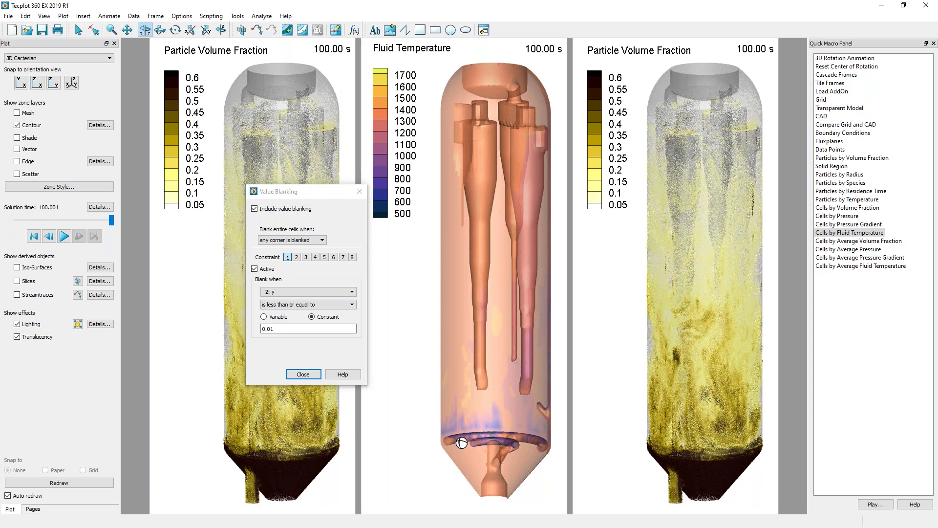
click(84, 187)
drag(410, 204, 174, 124)
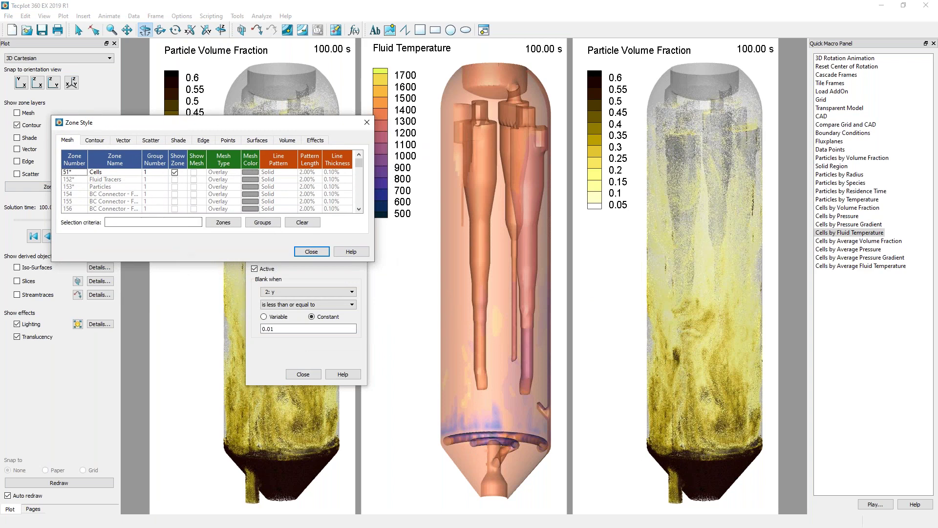
click(257, 141)
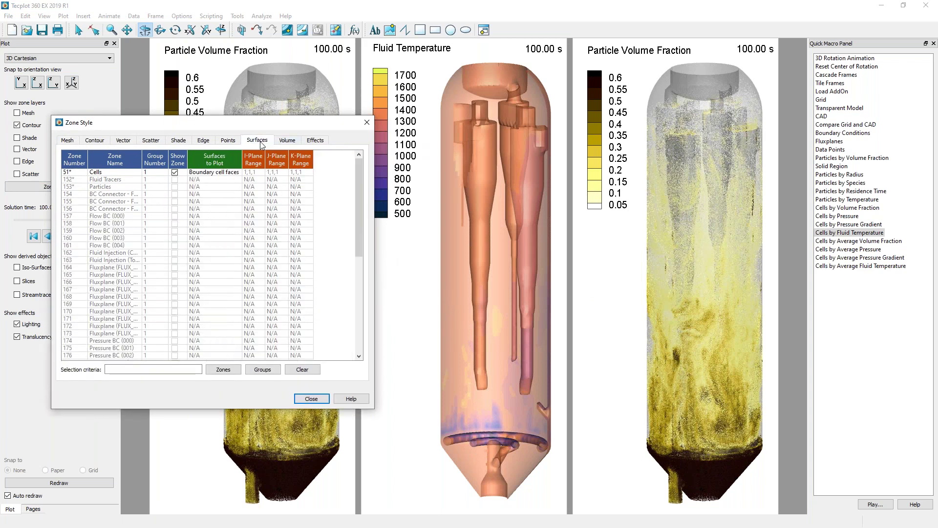
click(223, 173)
click(223, 173)
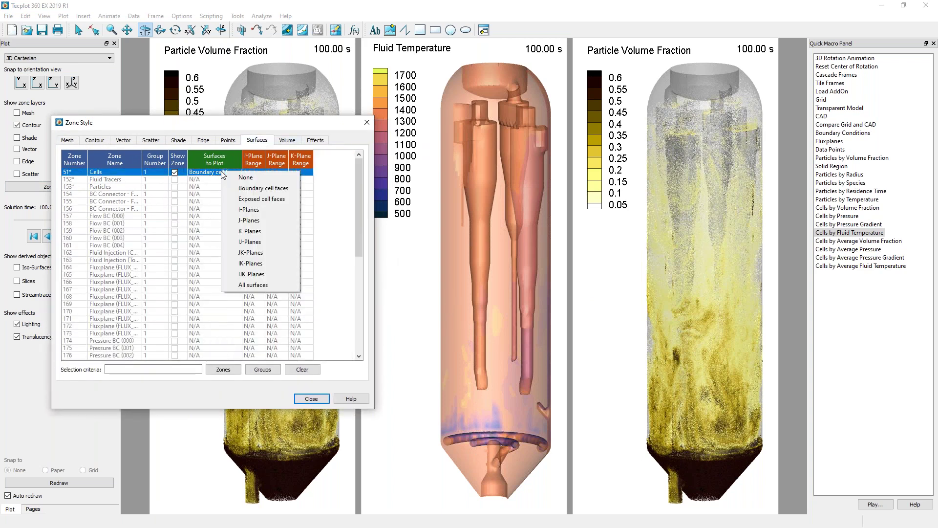
click(263, 199)
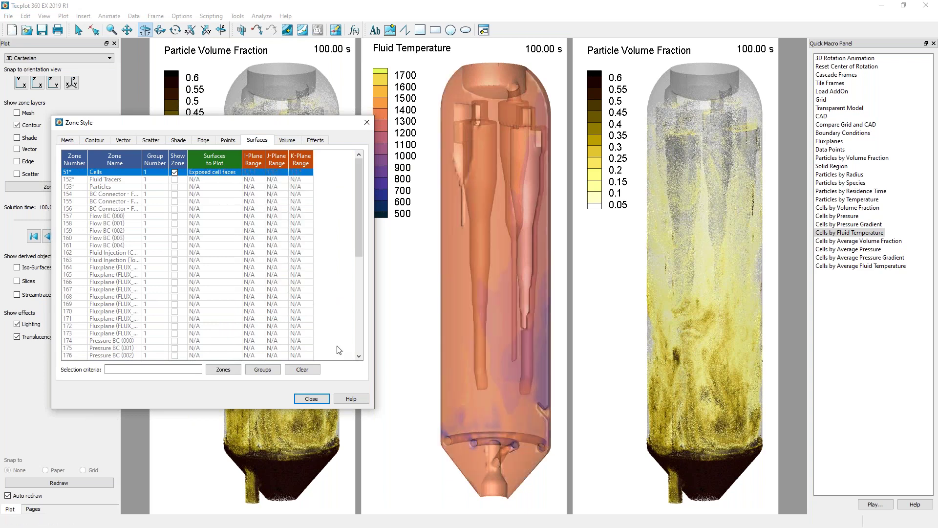
Turn off translucency for the Cells zone in the middle frame and close the zone style and value blanking settings.
click(487, 270)
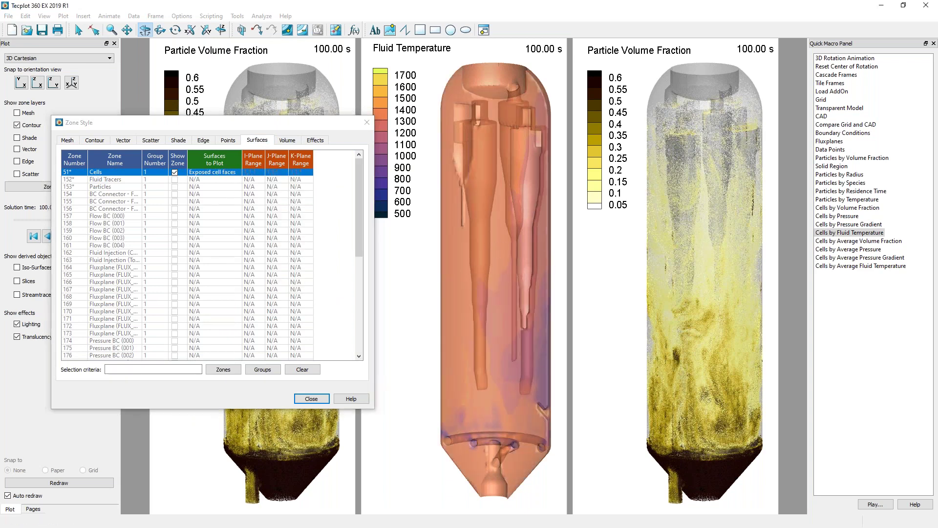
right_click(486, 271)
right_click(486, 270)
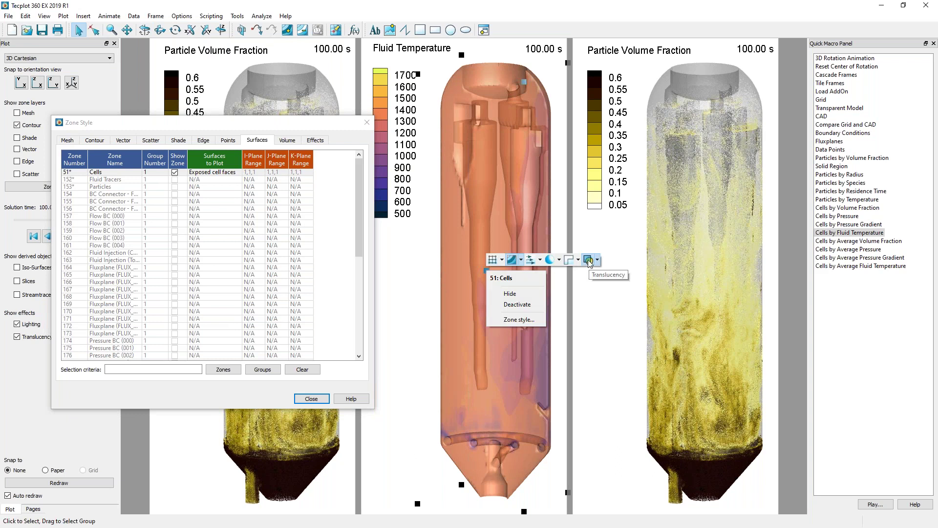
click(588, 259)
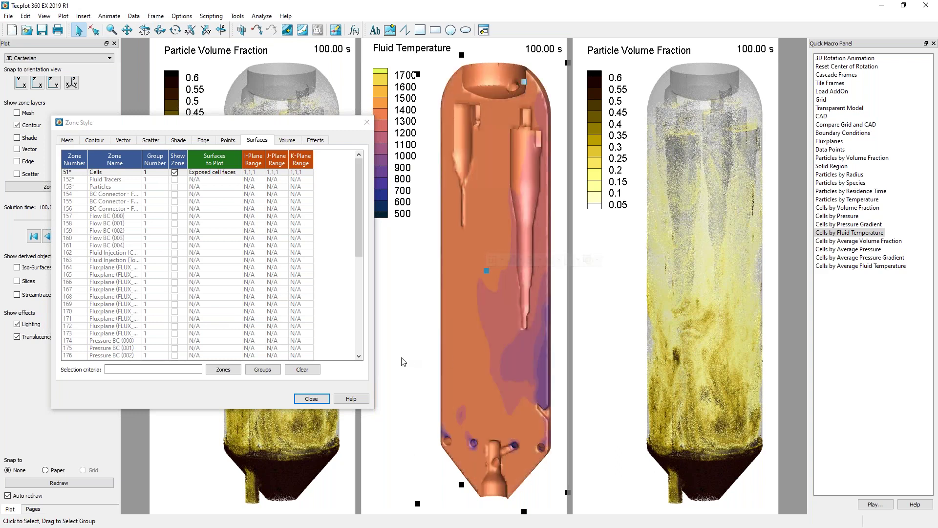
click(311, 398)
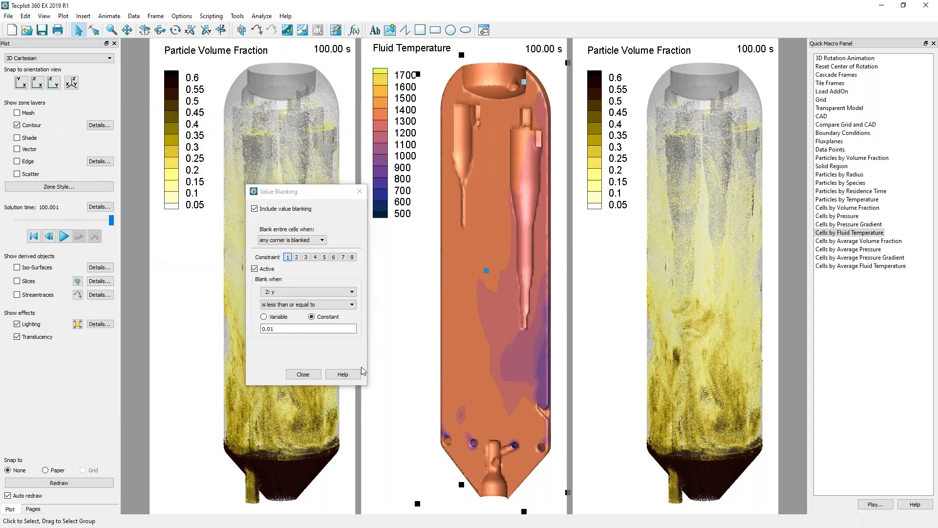
click(303, 374)
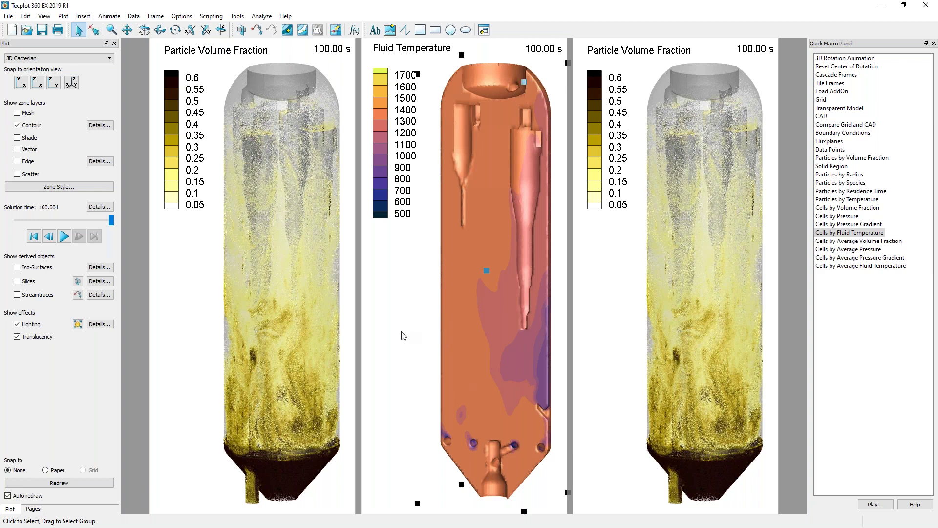
Change the Fluid Temperature contour's color map to cmocean - balance.
click(383, 122)
double_click(383, 122)
drag(441, 133, 227, 163)
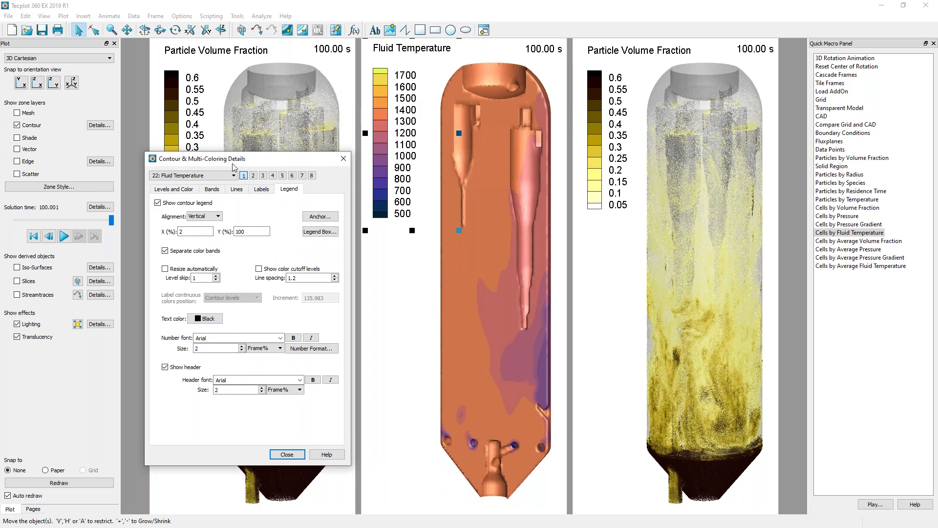
click(180, 189)
drag(318, 161, 299, 143)
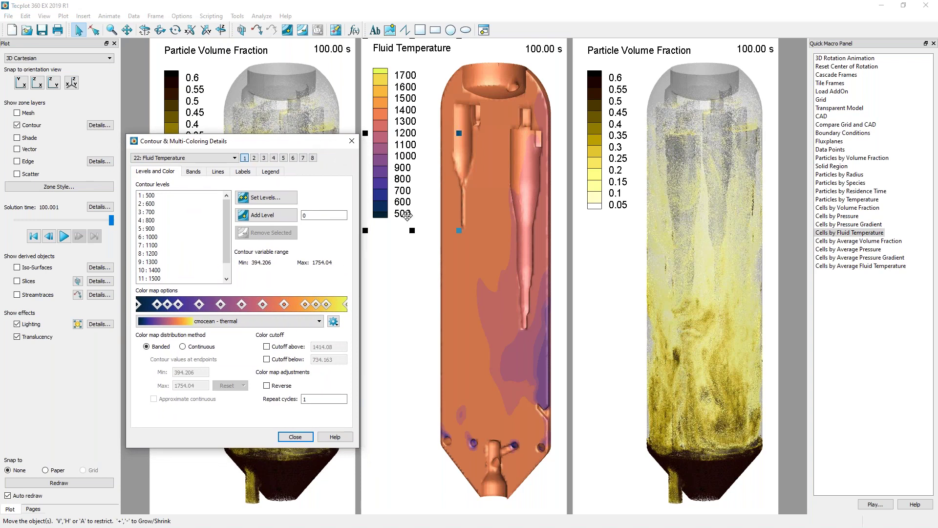
click(320, 321)
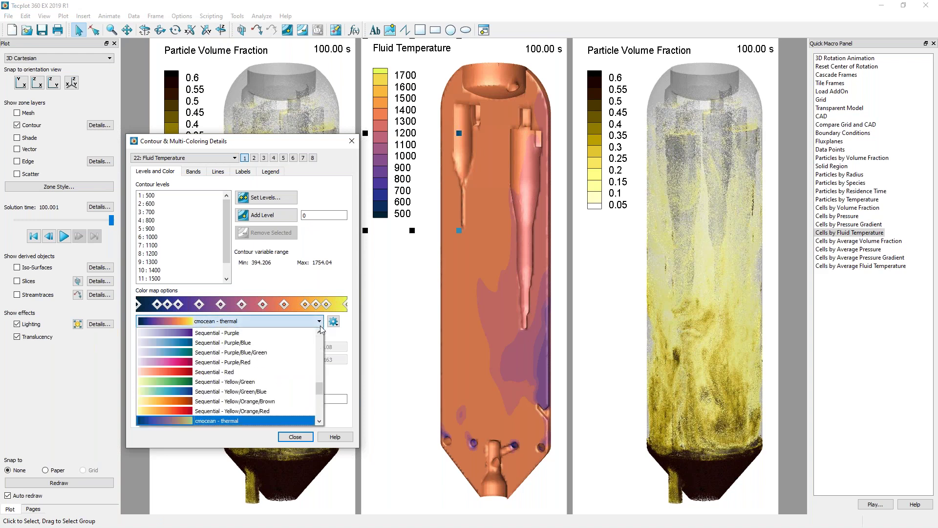
drag(321, 389, 322, 414)
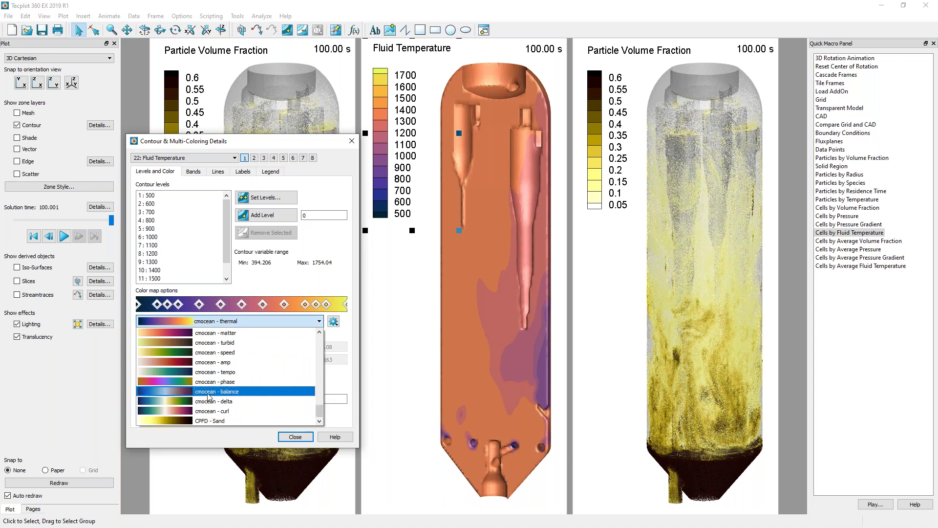
click(205, 400)
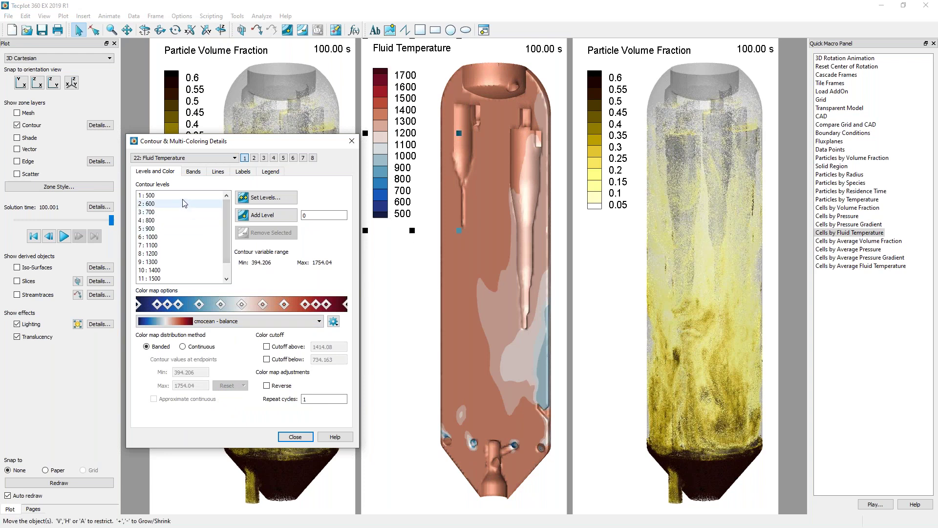
Set the Fluid Temperature contour levels by minimum 900, maximum 1400 and delta 50.
click(257, 198)
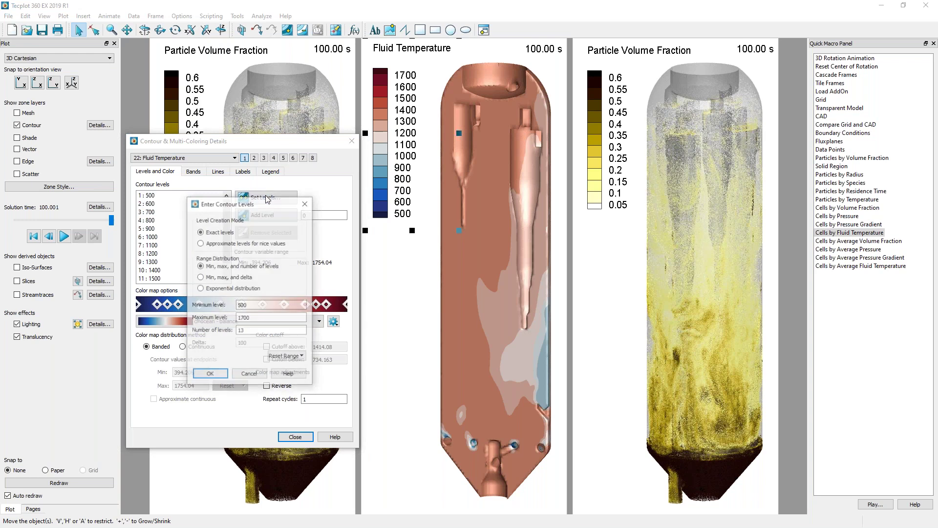
click(226, 277)
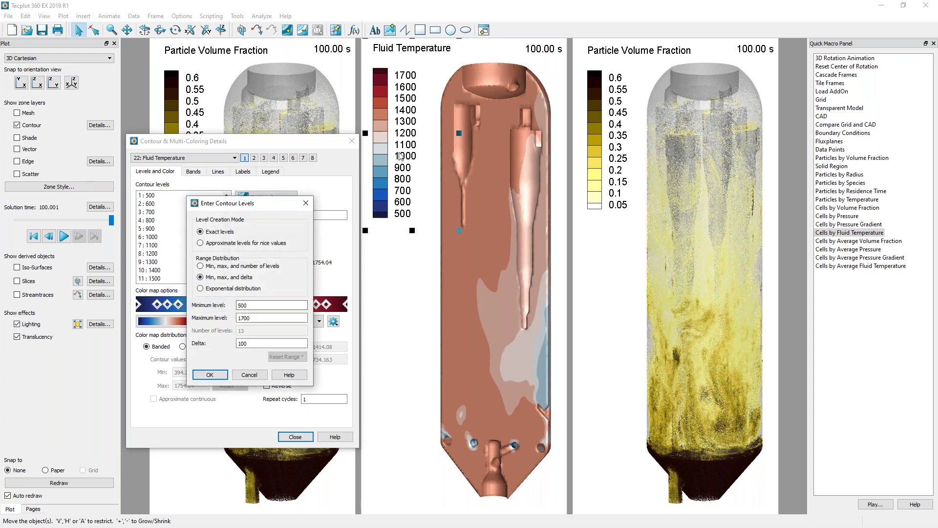
click(261, 304)
double_click(263, 305)
text(900)
key(Tab)
text(1400)
key(Tab)
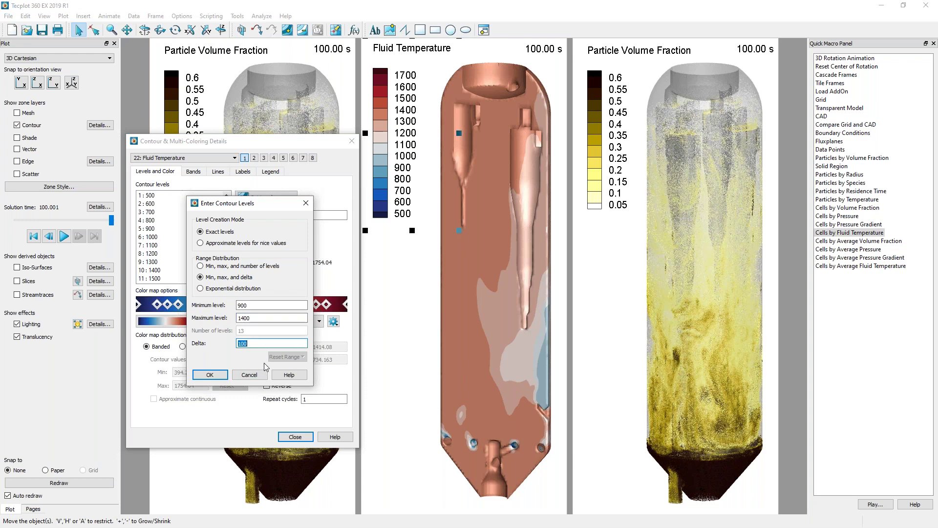
text(50)
click(224, 374)
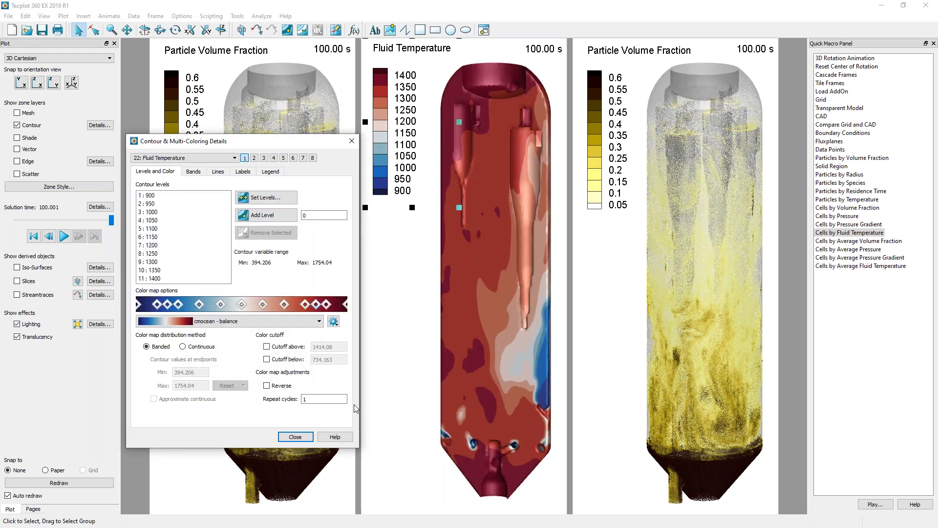
click(295, 437)
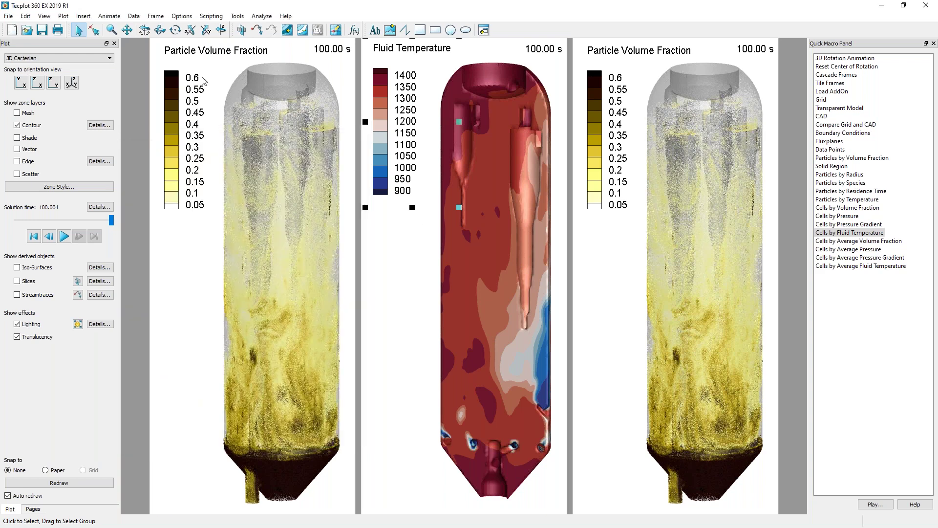
Rotate the linked views slightly and hide the Scatter layer in the third frame.
click(145, 30)
drag(478, 311, 473, 251)
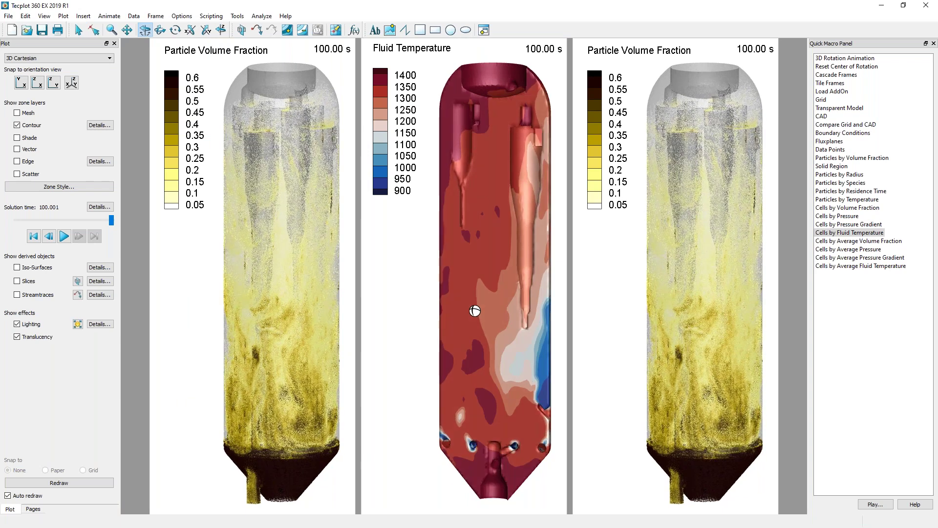
click(78, 29)
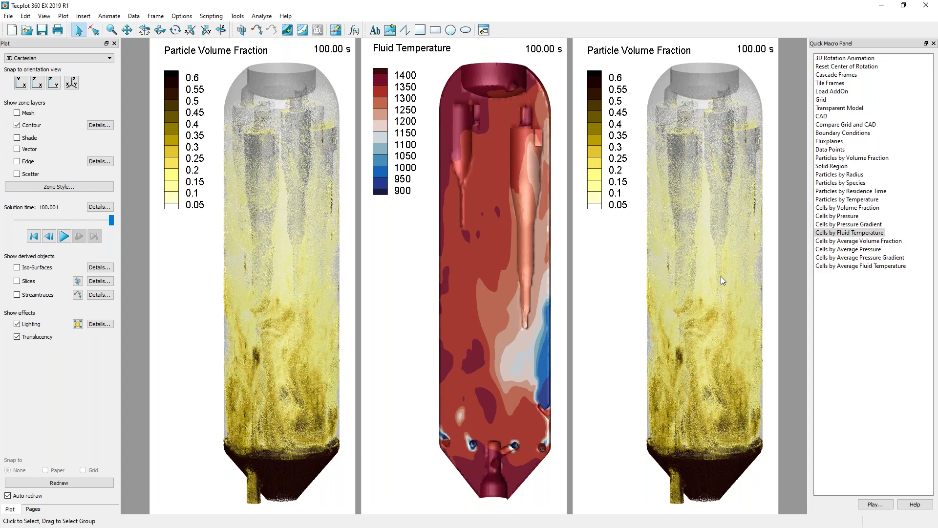
click(613, 283)
click(17, 174)
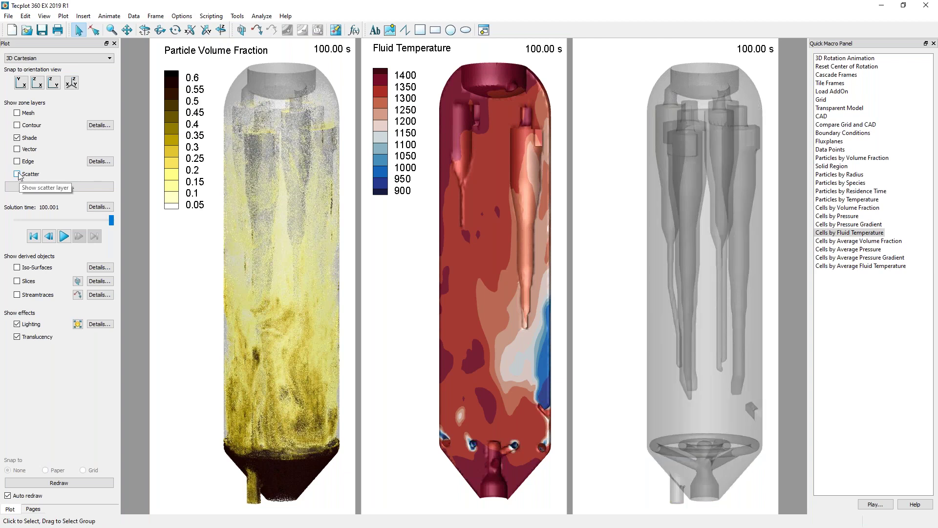
Show slices in the third frame and set the slice group 1 location to Z-Planes.
click(17, 282)
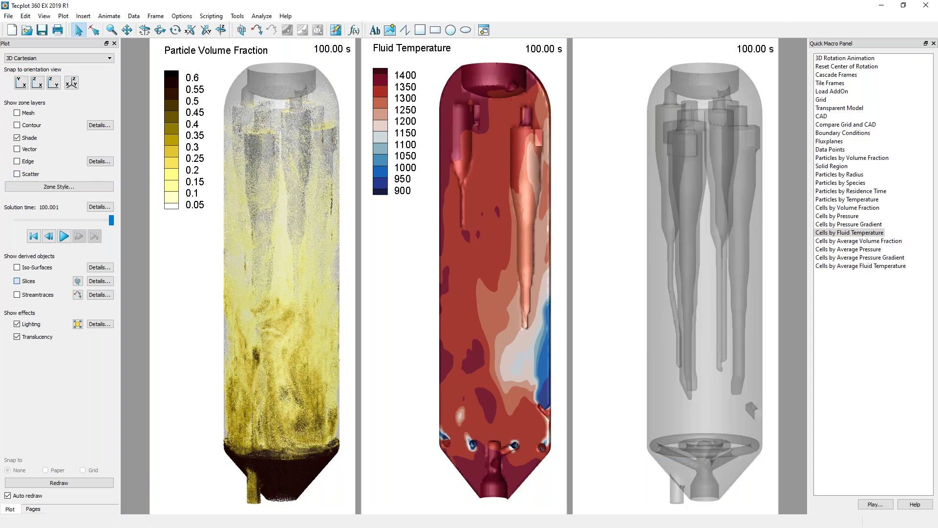
click(100, 281)
drag(483, 149, 357, 200)
click(360, 235)
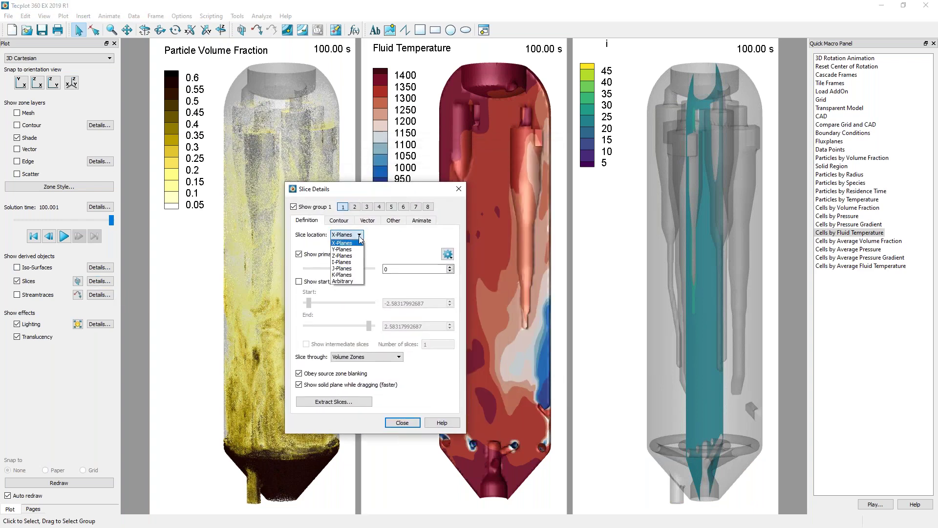
click(346, 255)
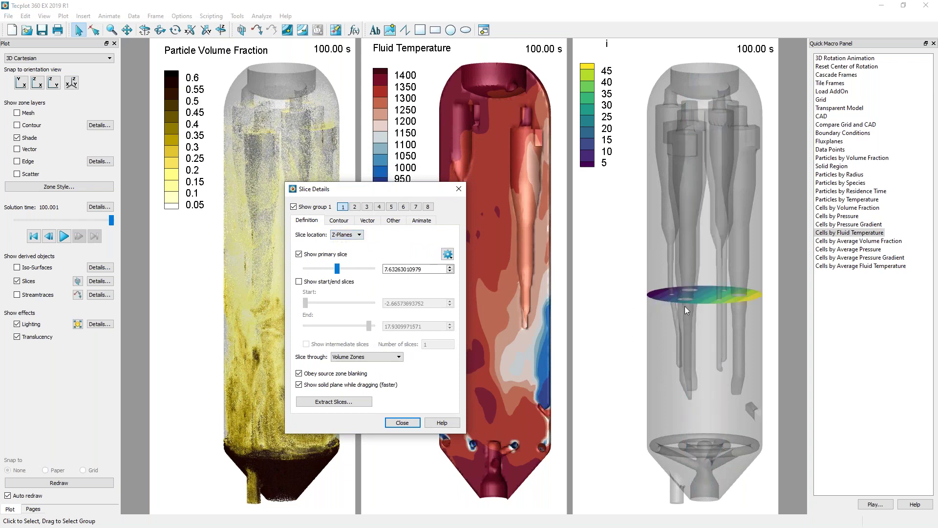
Replace the primary slice with start and end slices, and show 10 intermediate slices between them.
click(299, 254)
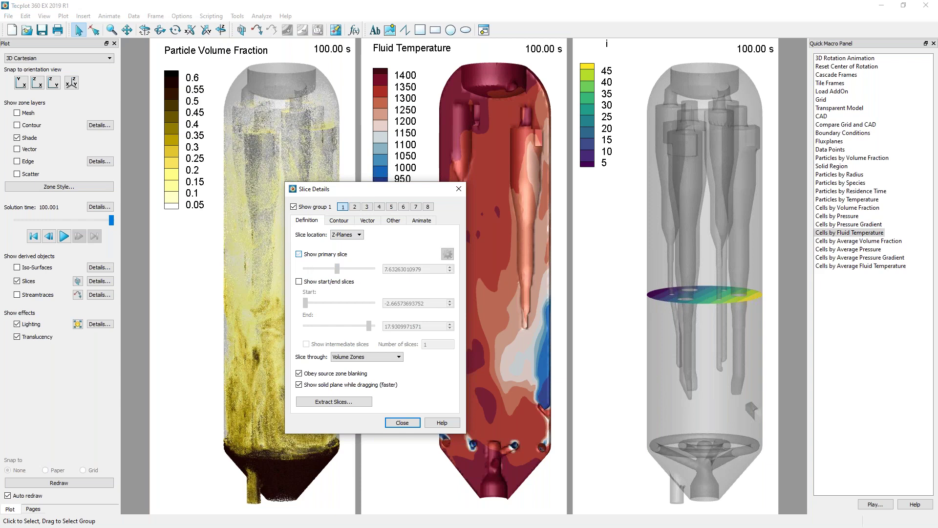
click(298, 281)
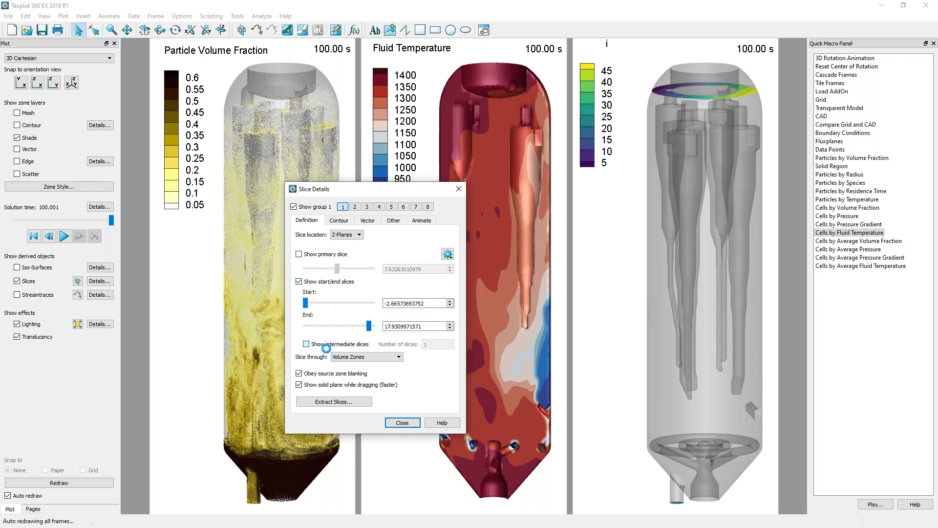
click(324, 344)
click(426, 344)
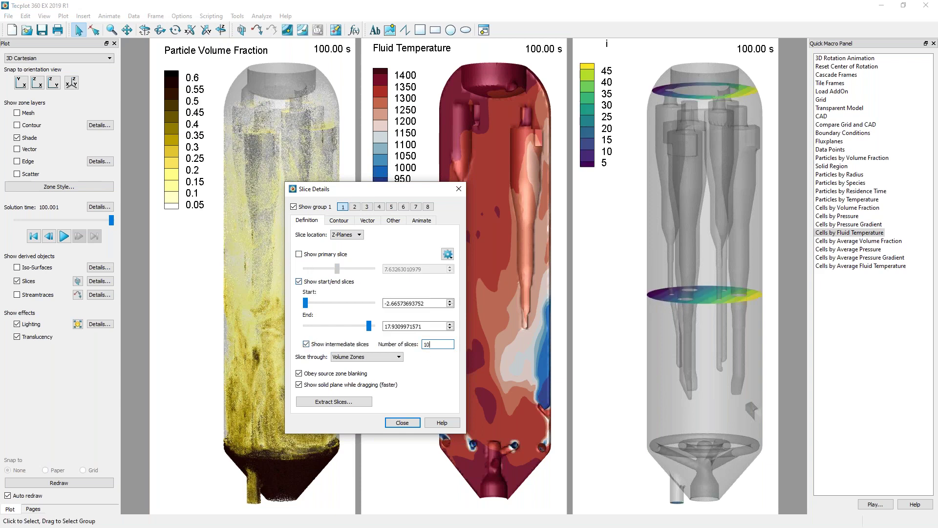
key(Tab)
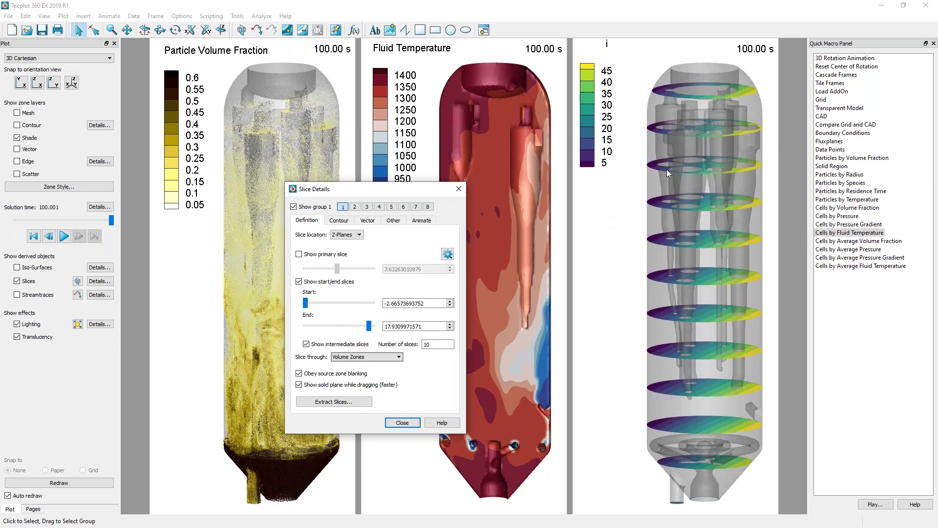
Change the third frame's contour variable for group 1 to nf-CO.
double_click(588, 98)
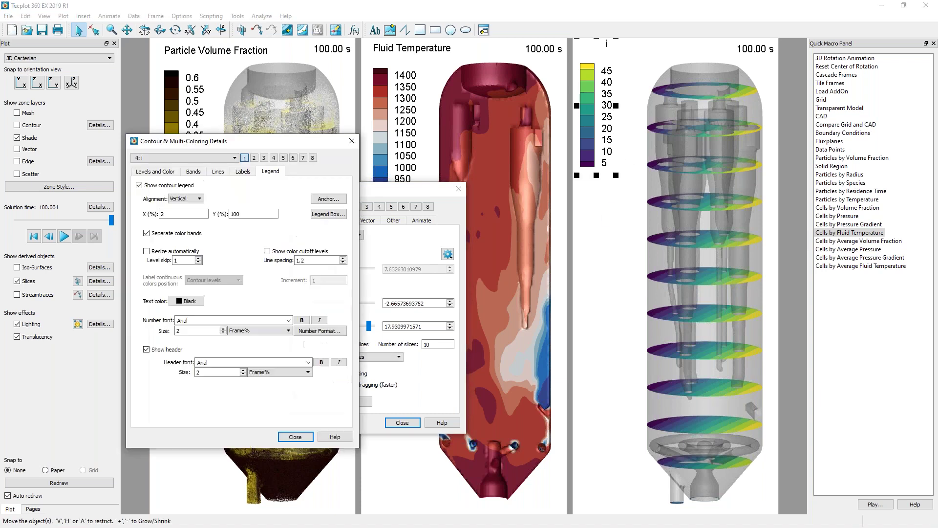
click(234, 158)
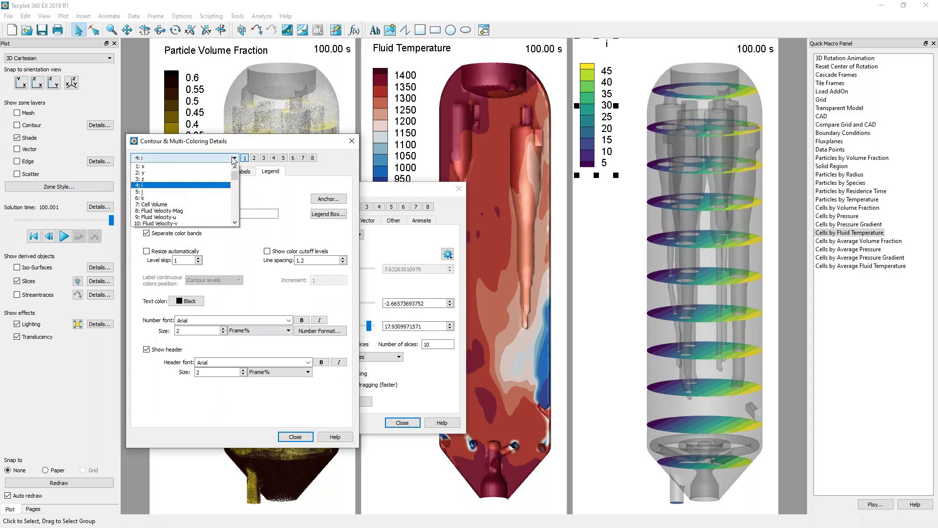
scroll(221, 191, down, 3)
scroll(221, 190, down, 2)
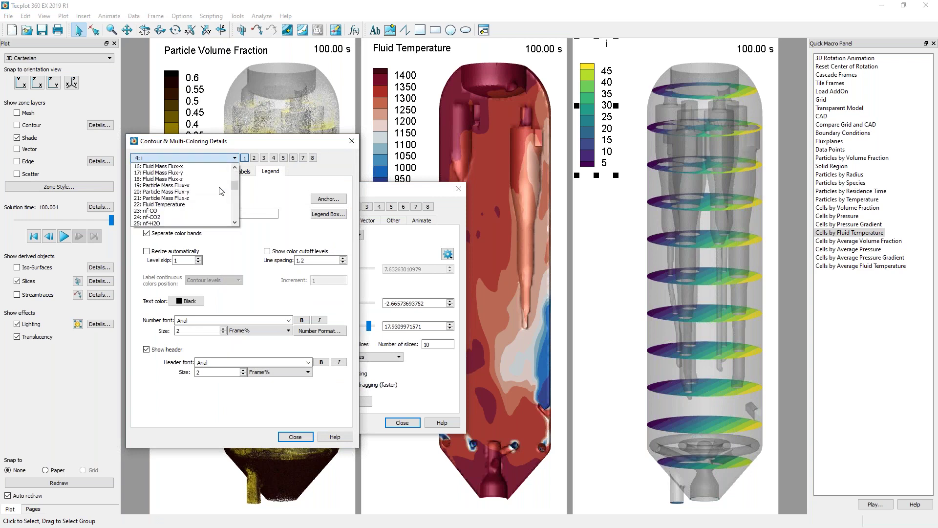
click(184, 211)
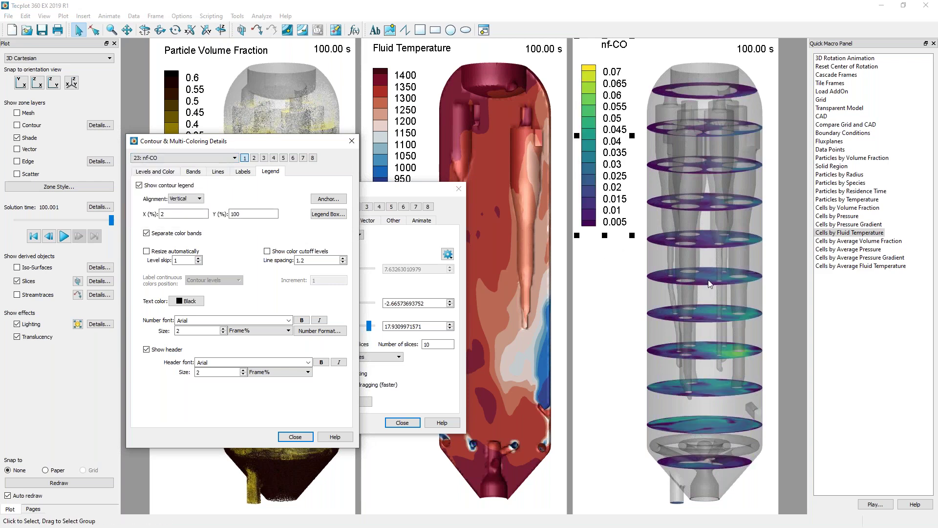
Change the nf-CO contour's color map to cmocean - matter.
click(157, 171)
click(240, 321)
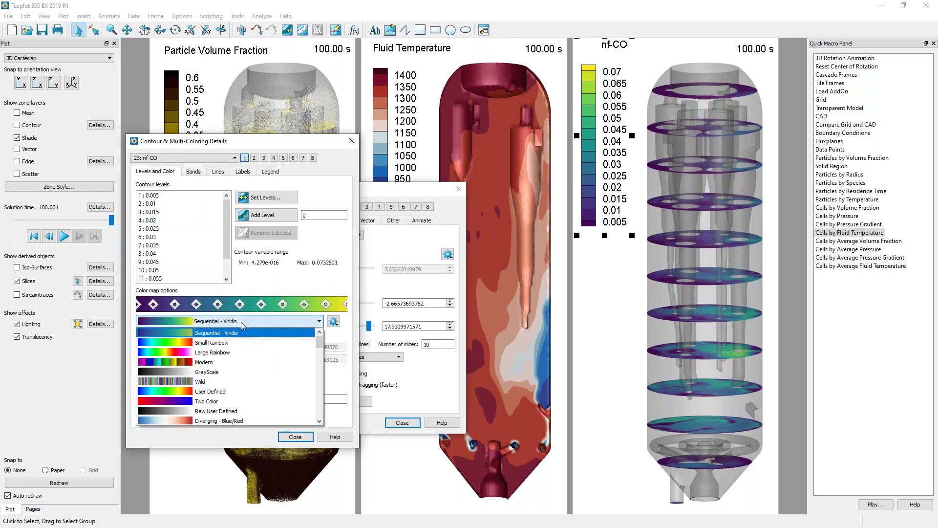
drag(320, 342, 321, 419)
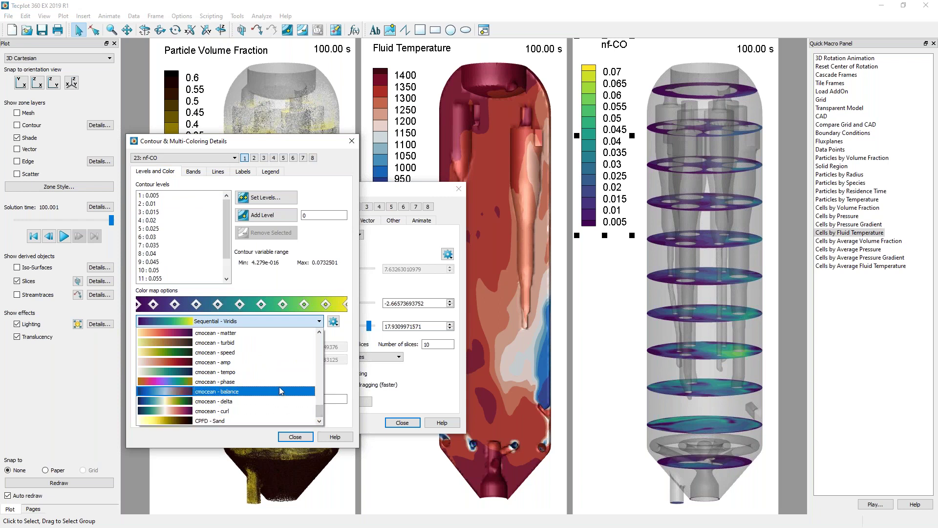
click(249, 336)
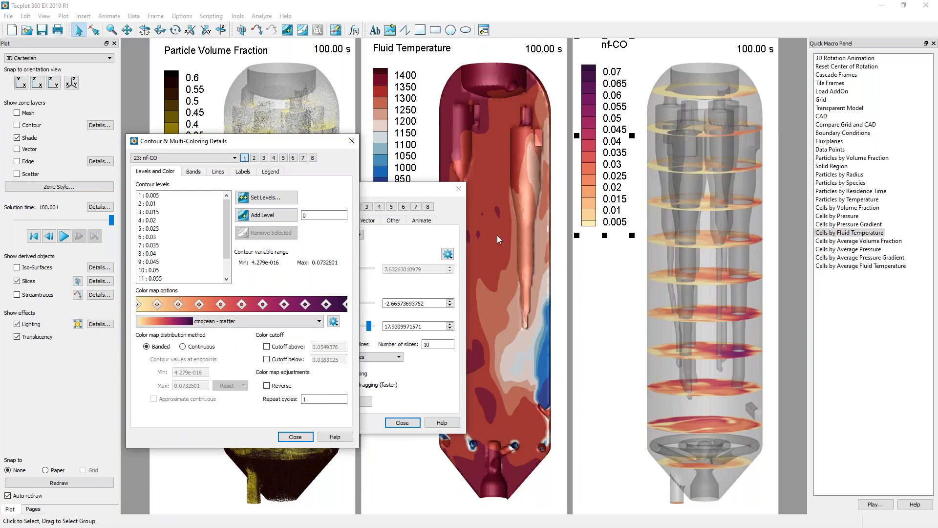
Set the nf-CO contour levels to minimum 0.01, maximum 0.09 and delta 0.01, and close the contour and slice settings.
click(274, 199)
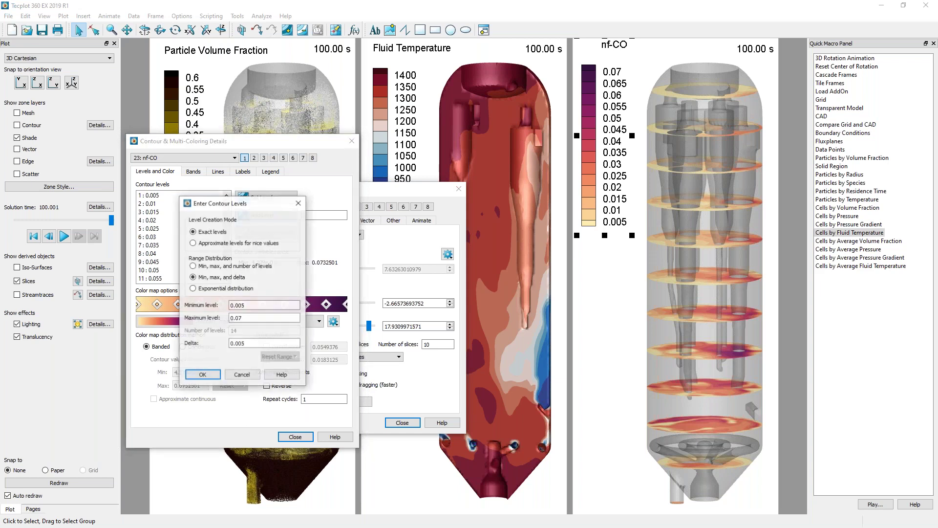
drag(258, 304, 224, 311)
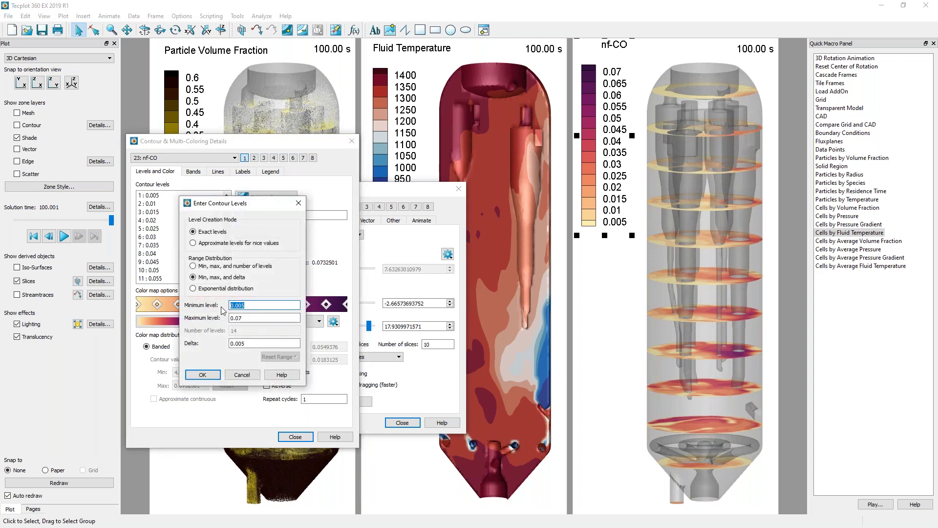
text(0.01)
click(262, 316)
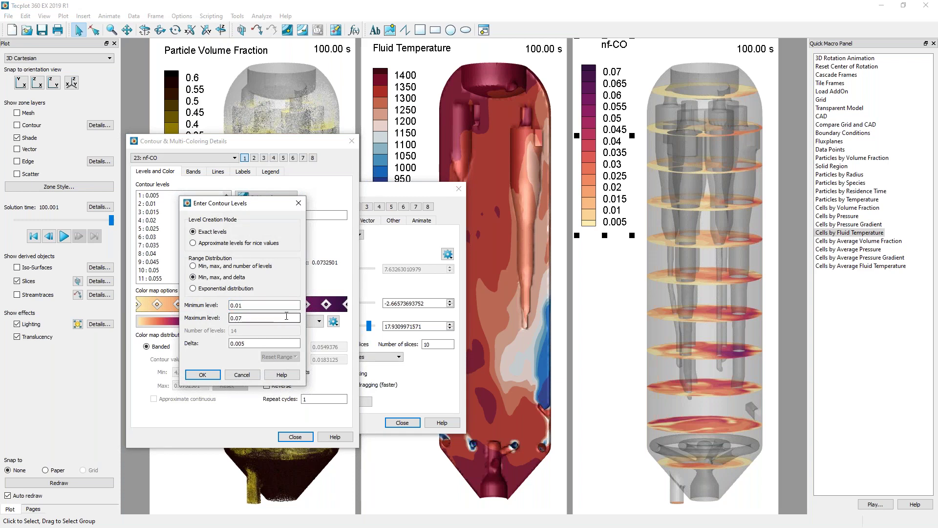
text(0.09)
key(Tab)
text(0.01)
click(202, 374)
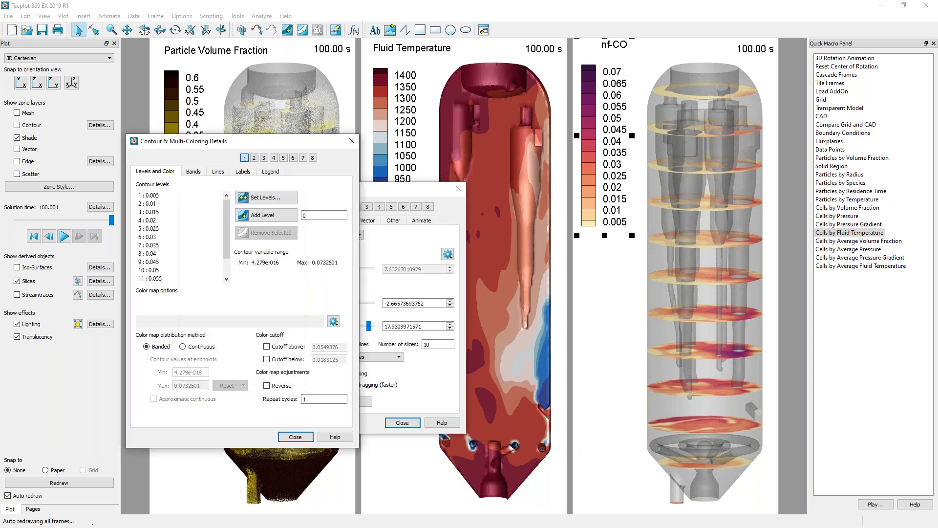
click(296, 438)
click(402, 422)
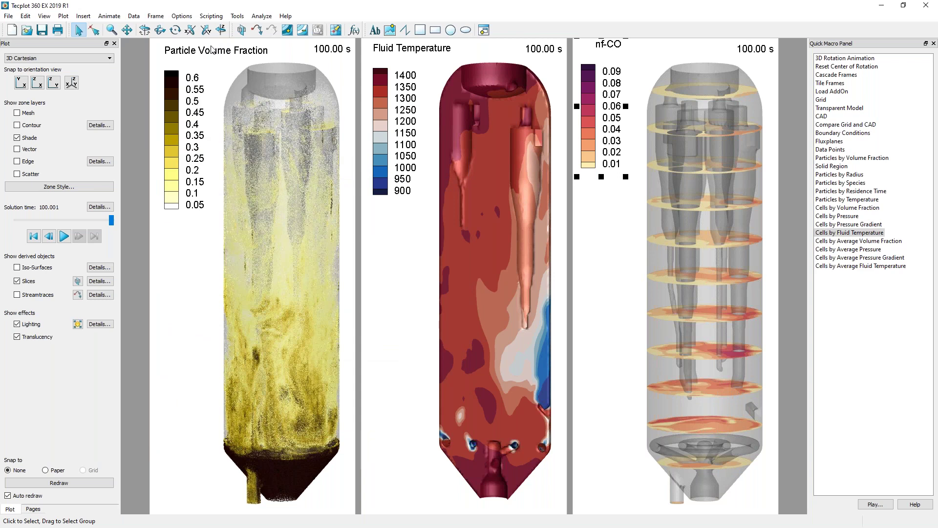
Rotate the linked 3D views slightly from the third frame and return to the selection tool.
click(144, 30)
mouse_move(633, 317)
mouse_down()
mouse_move(618, 314)
mouse_move(627, 309)
mouse_up()
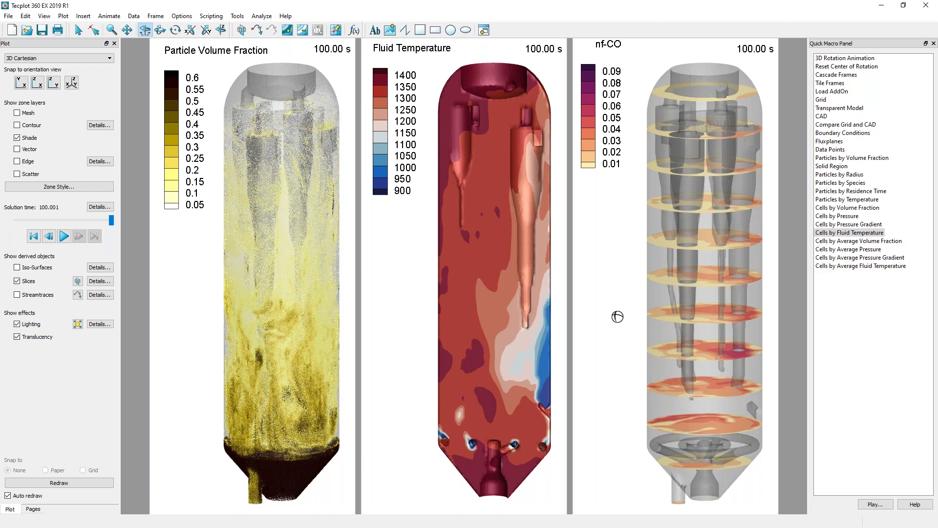
key(Escape)
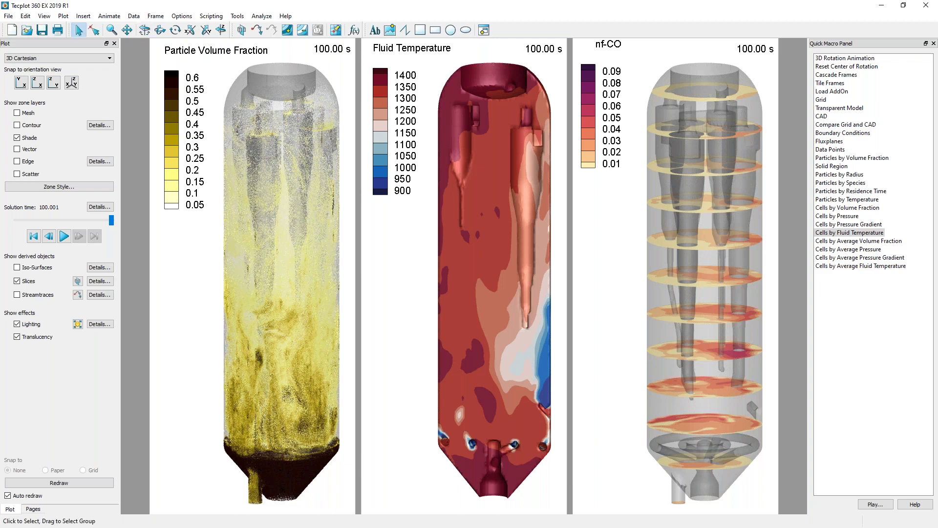
Examine the available still-image export formats and options, and close them without exporting.
click(7, 18)
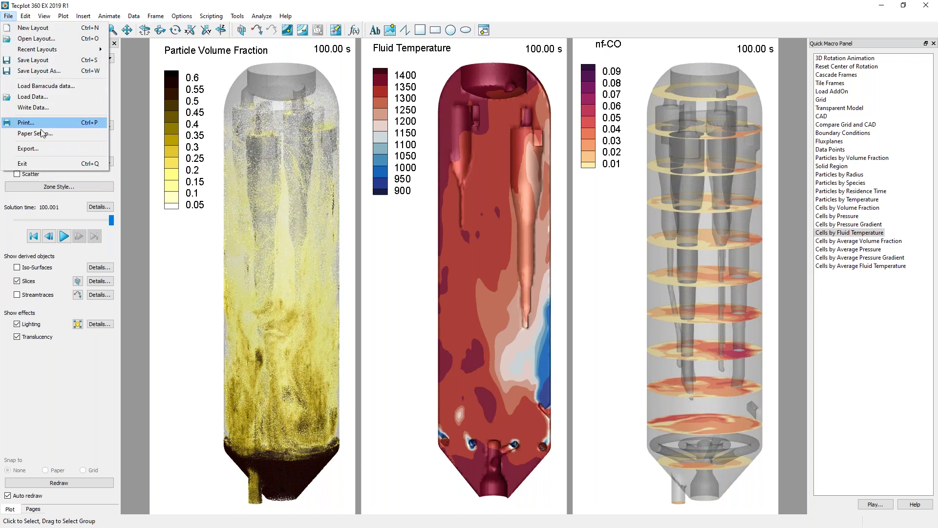
click(46, 149)
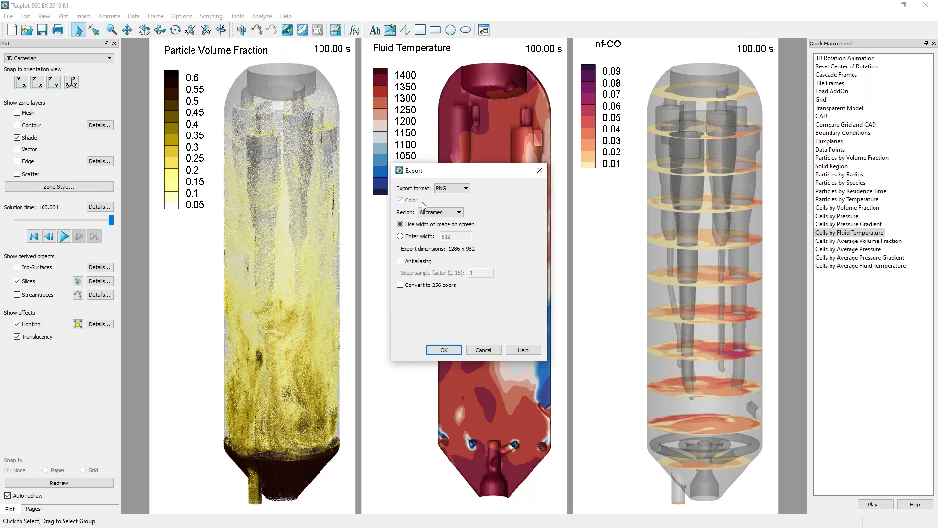
click(450, 193)
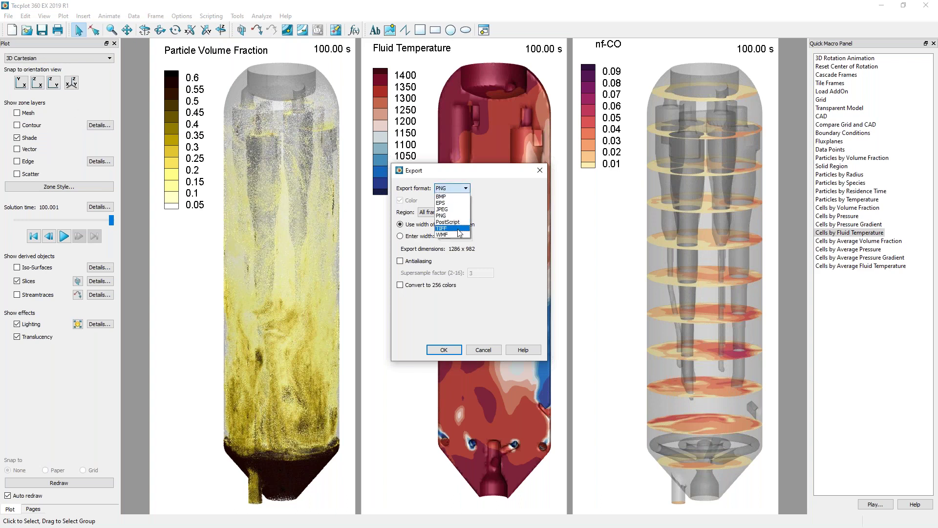
click(452, 215)
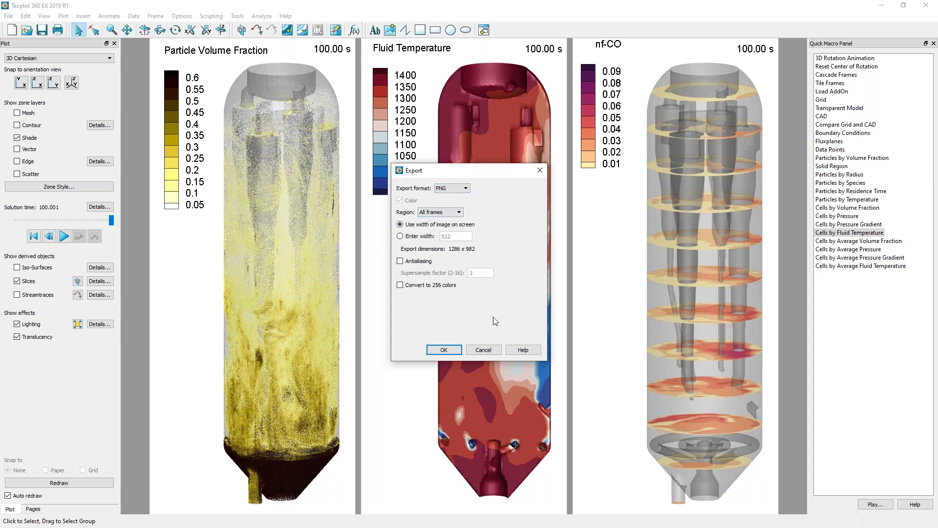
click(484, 349)
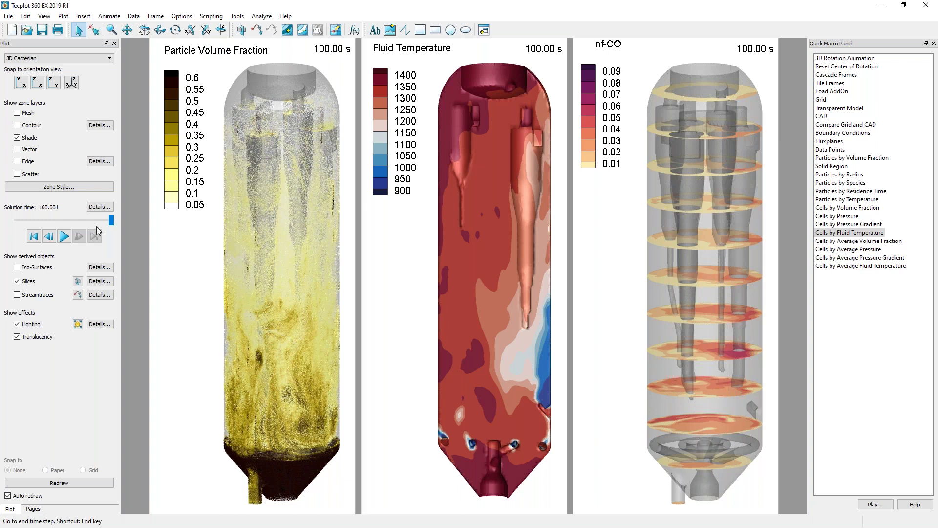
Open the time animation details and examine the starting time, ending time and time step skip.
click(97, 207)
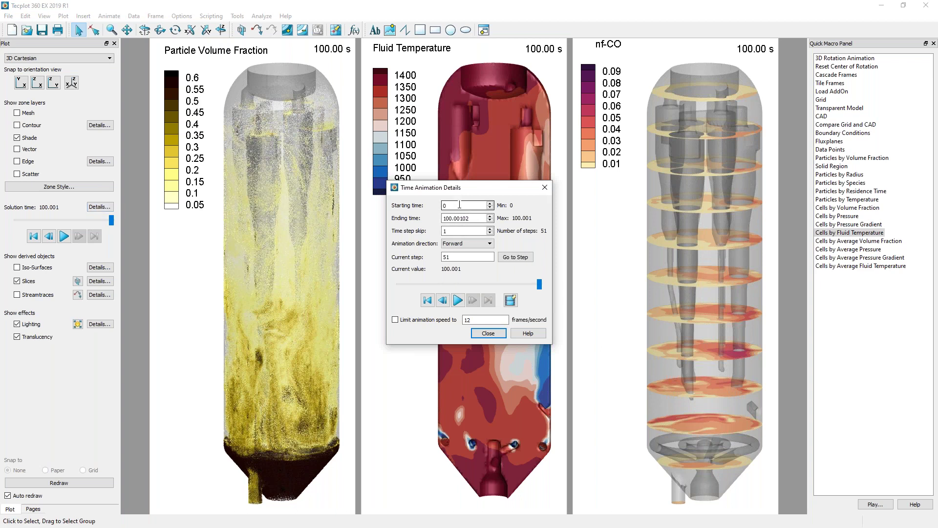
drag(488, 218, 430, 224)
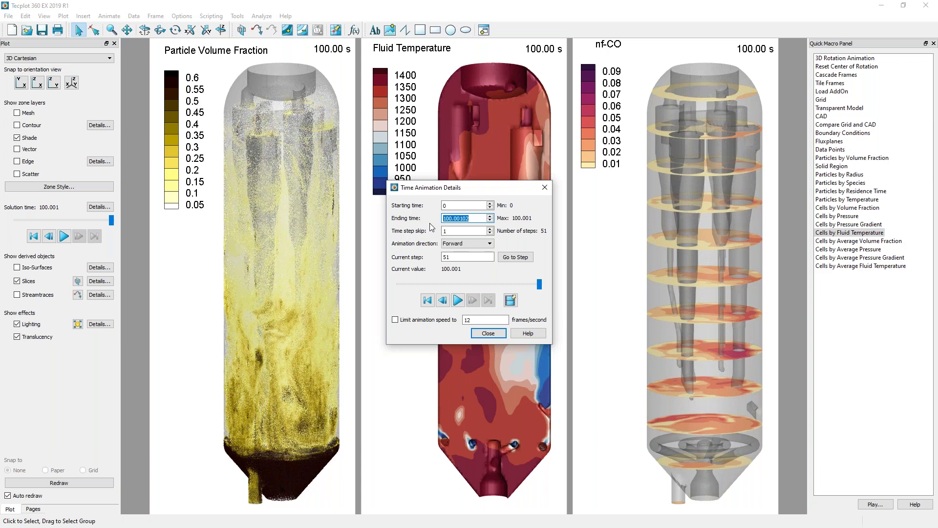
click(456, 231)
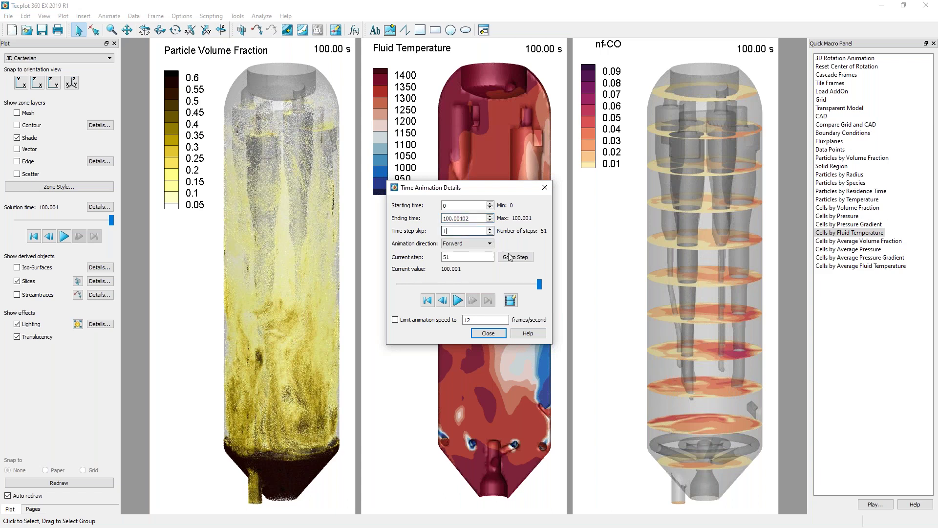
Examine the animation export's formats and frame speed, and close the export and time animation settings without exporting.
click(511, 300)
double_click(479, 286)
click(489, 286)
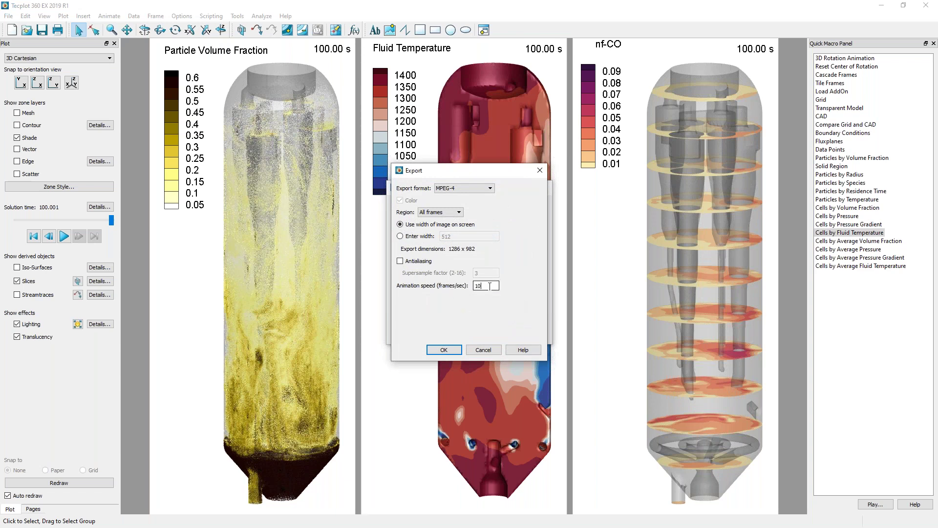
click(490, 188)
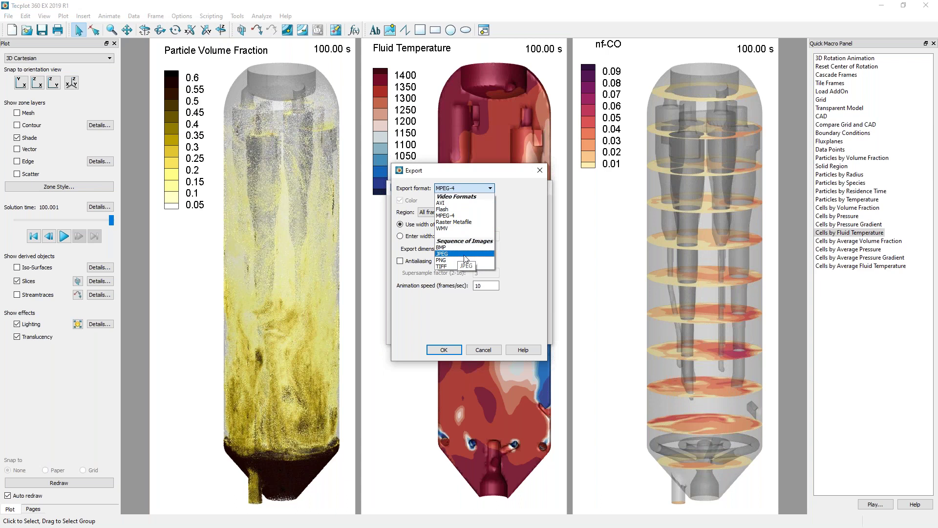
click(519, 227)
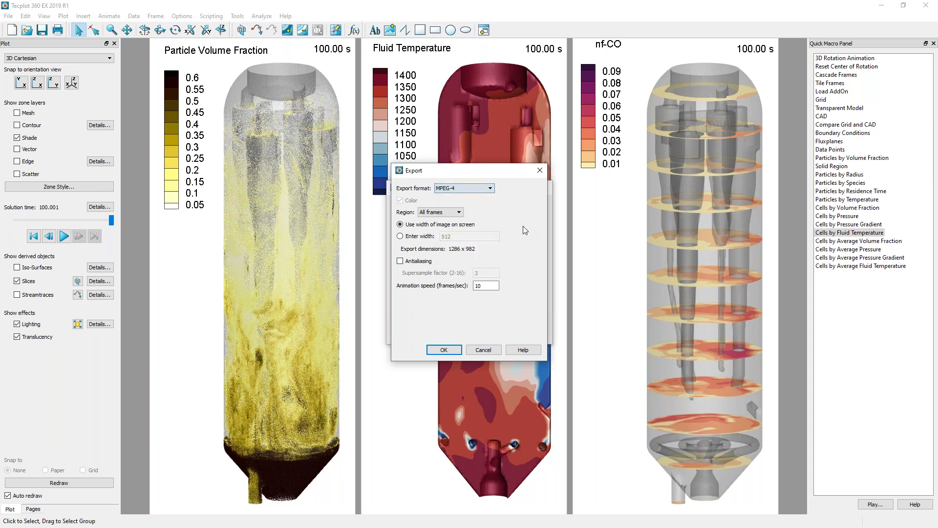
click(489, 349)
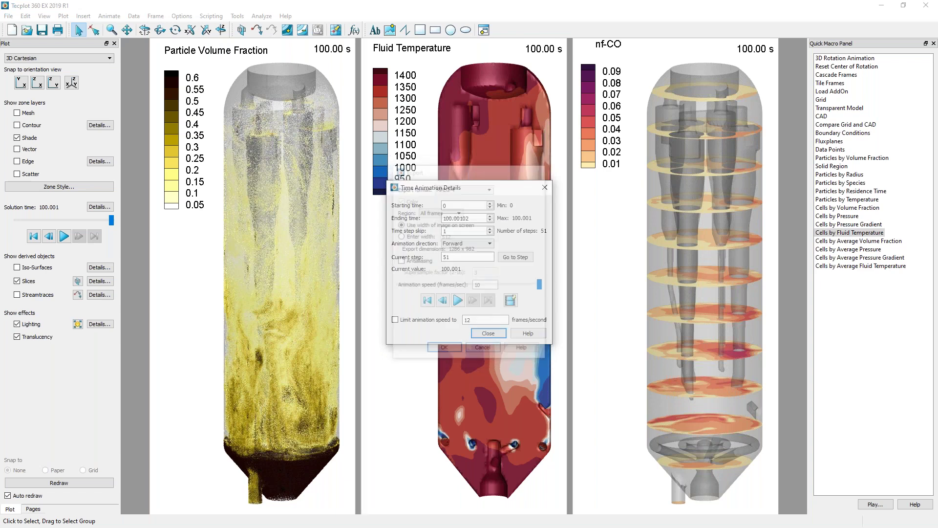
click(488, 333)
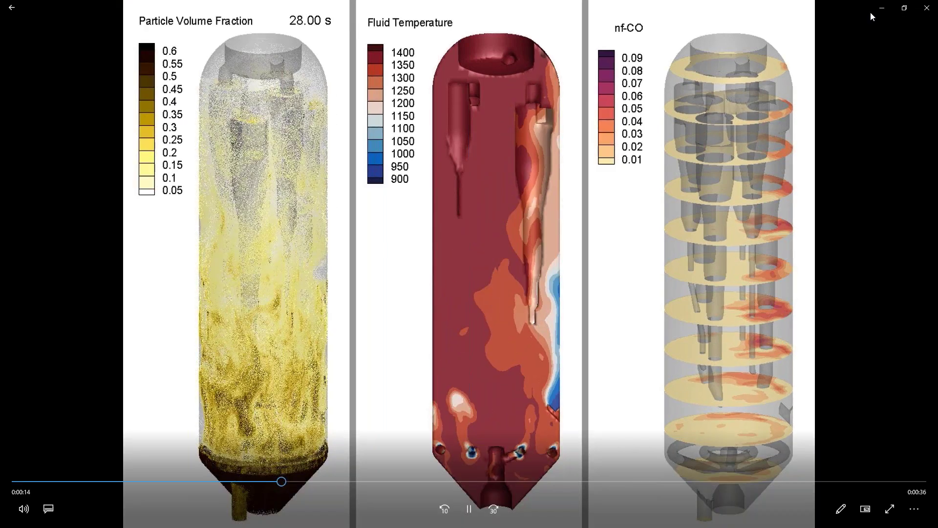
Close the video player showing the regenerator animation and return to Tecplot 360.
click(927, 8)
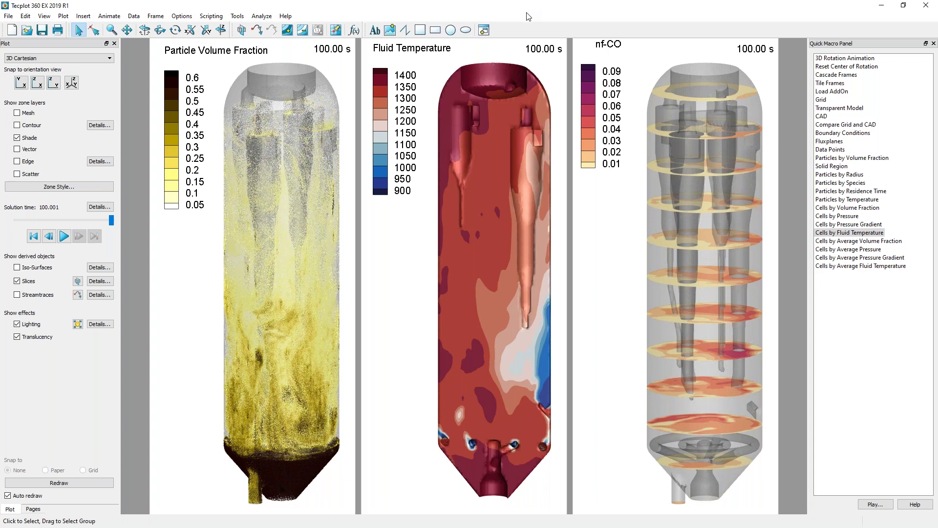
Save the layout as my_3-view_layout.lay in the fcc_regenerator_side_inlet folder, using relative paths.
click(9, 16)
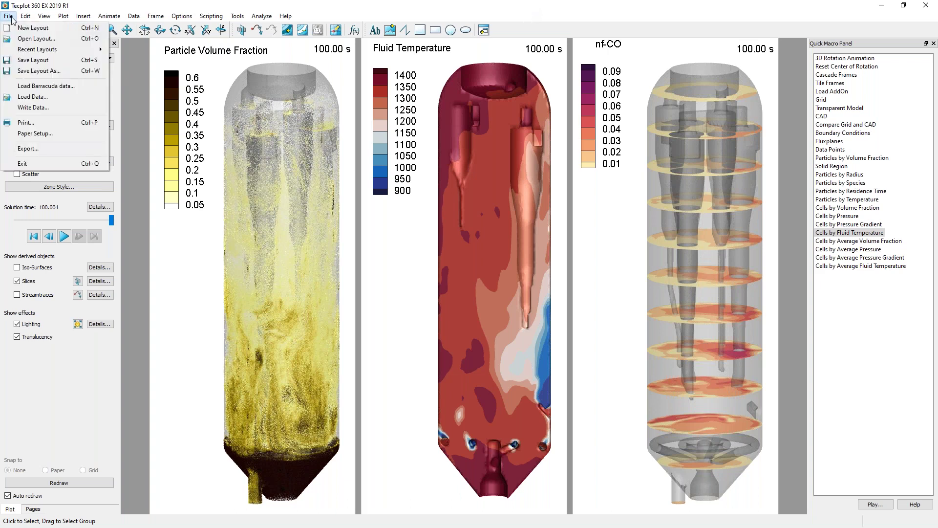
click(43, 60)
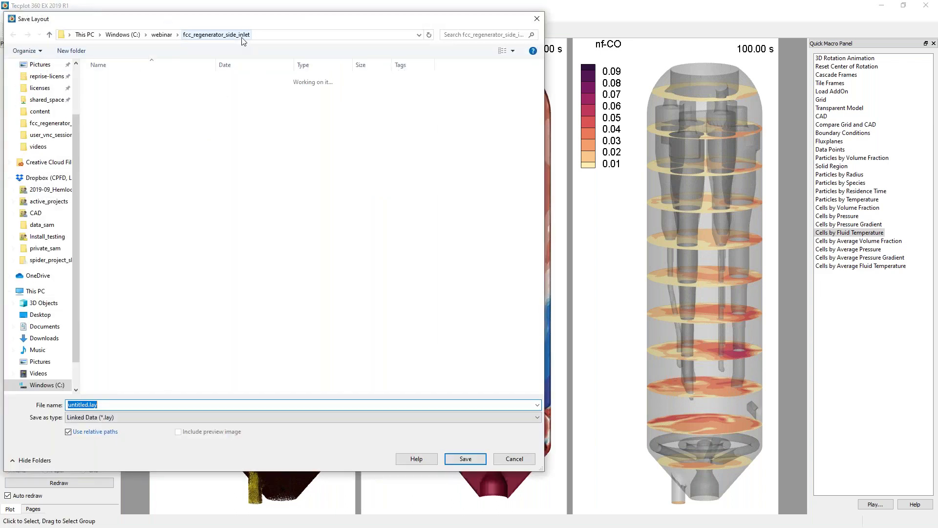
click(104, 404)
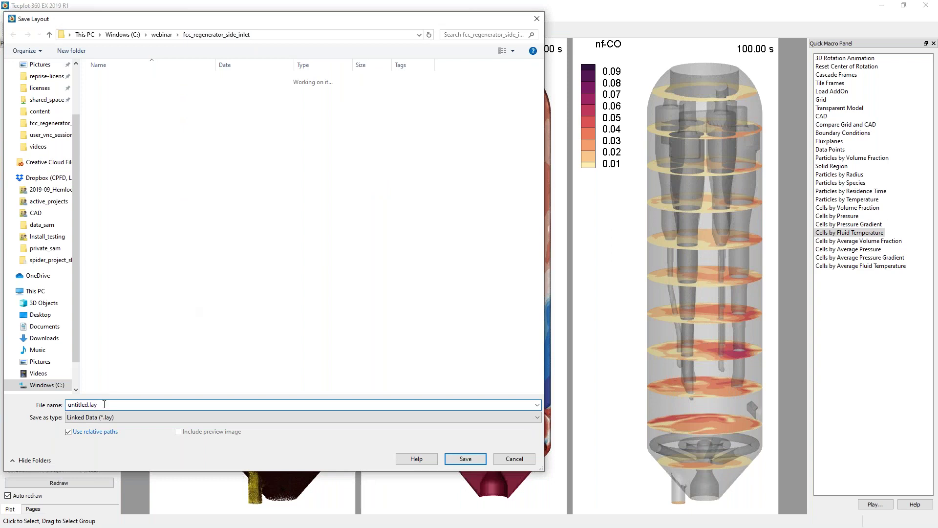
double_click(88, 404)
text(my_3-view_layout.lay)
key(Return)
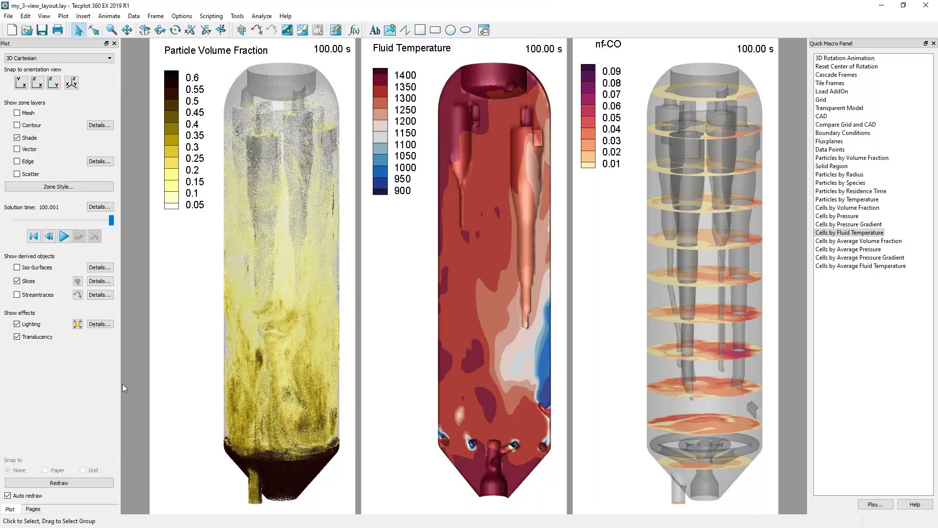
Close Tecplot 360 and copy my_3-view_layout.lay from the fcc_regenerator_side_inlet folder into the fcc_regenerator_center_inlet folder.
click(922, 9)
click(268, 489)
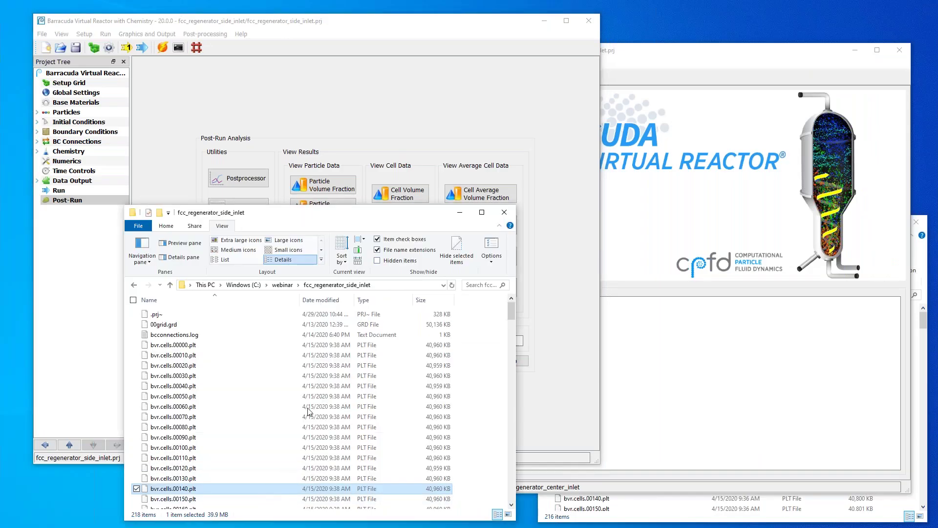
click(320, 300)
drag(511, 376, 511, 311)
click(176, 314)
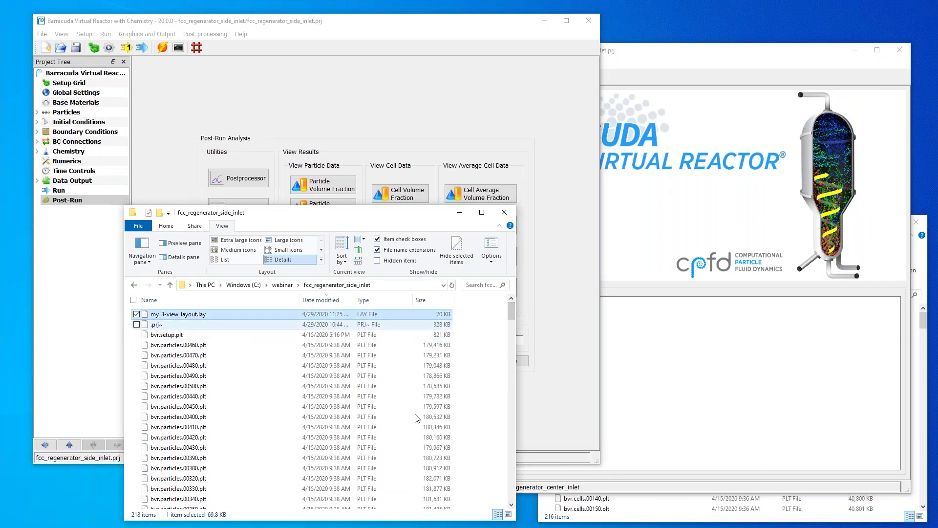
click(610, 509)
drag(264, 318, 693, 388)
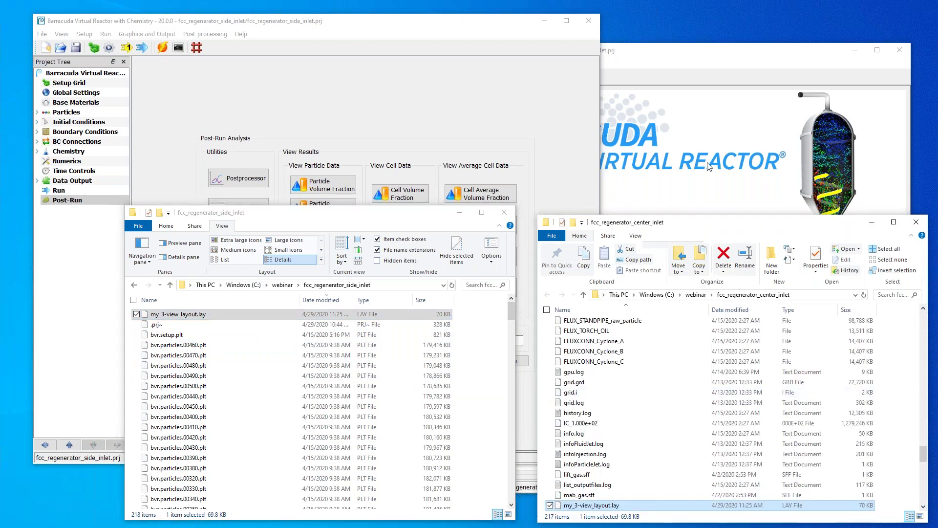
Switch to the center-inlet Barracuda project and open its Particle Volume Fraction post-run results in Tecplot 360.
click(719, 117)
click(340, 231)
click(626, 220)
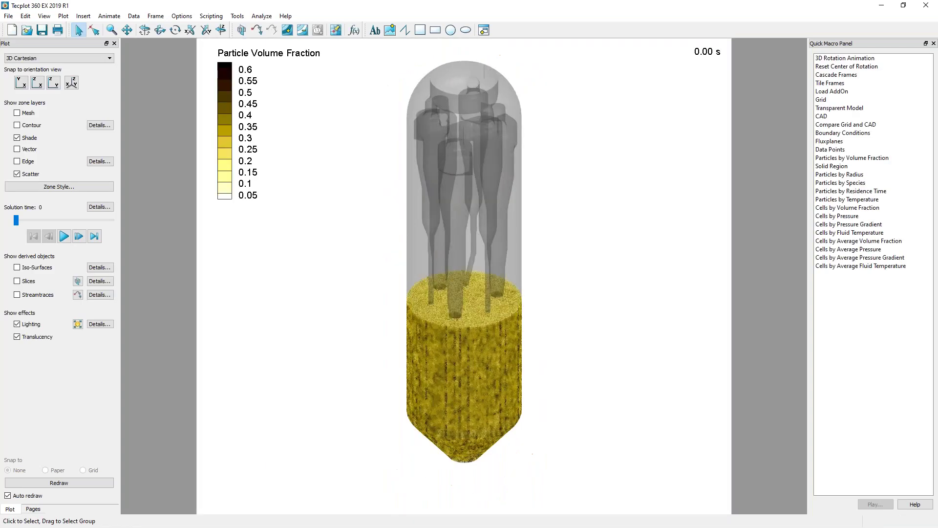
Load the layout my_3-view_layout.lay for the center-inlet Barracuda data without saving the current layout.
click(8, 17)
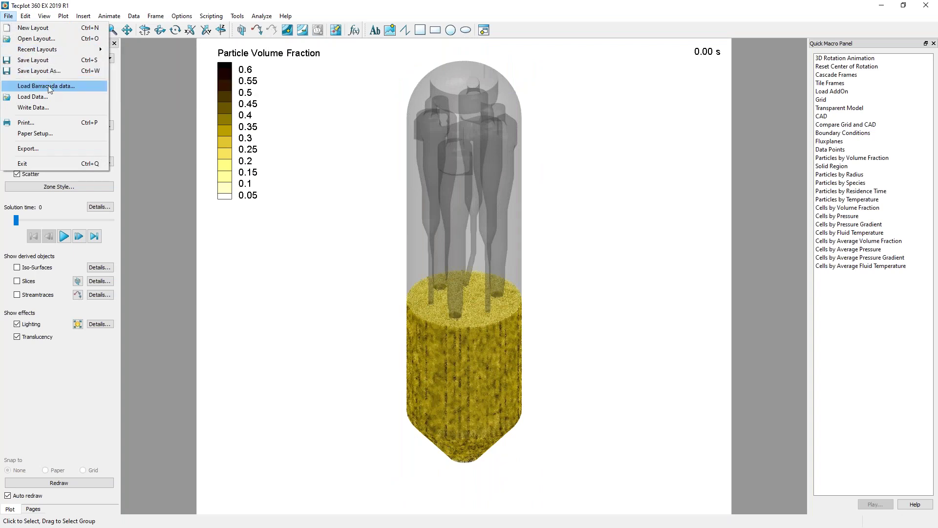
click(83, 86)
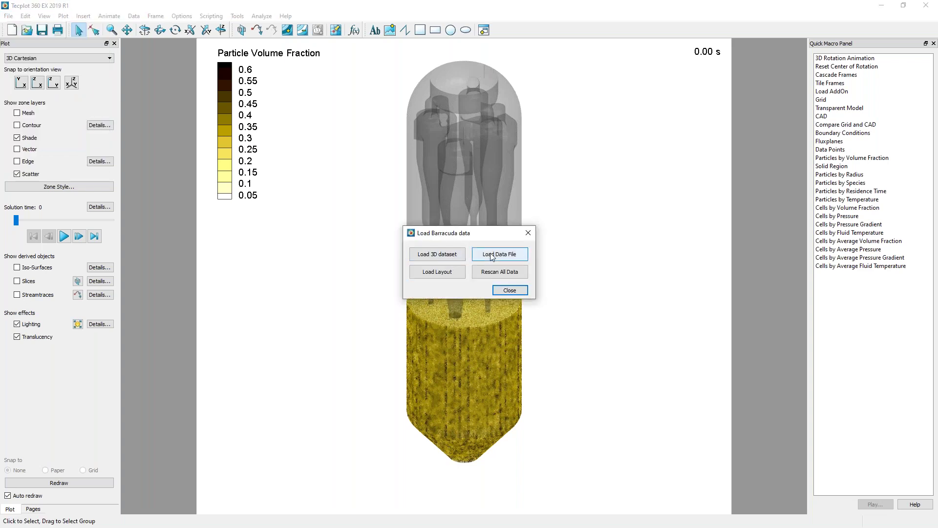
click(457, 274)
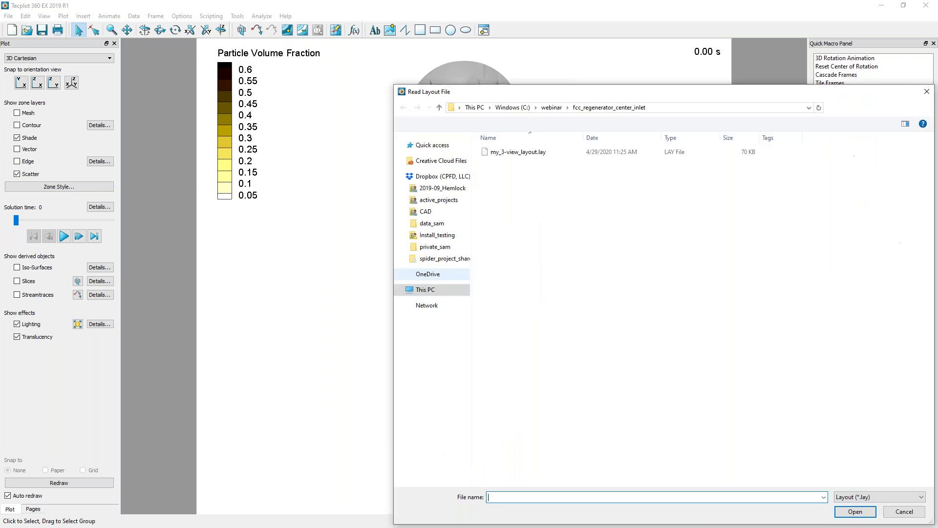
click(535, 150)
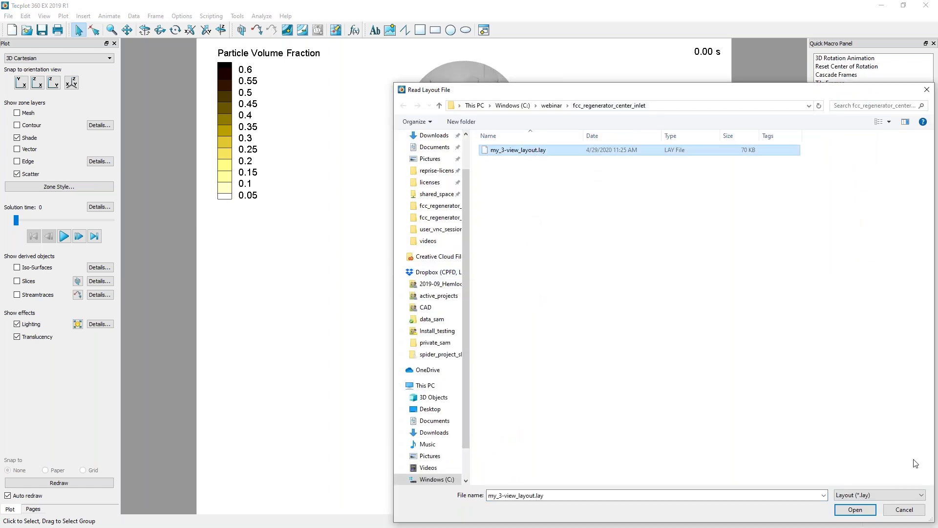
click(856, 509)
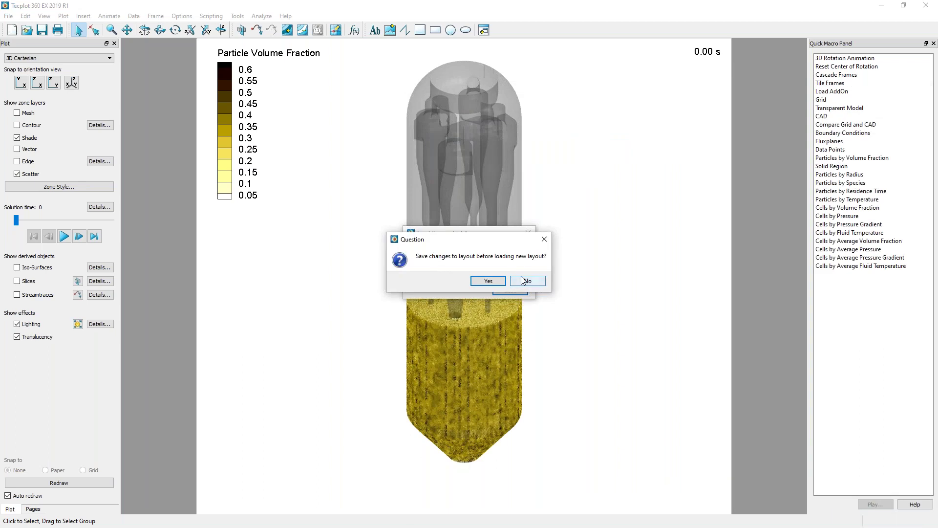
click(526, 280)
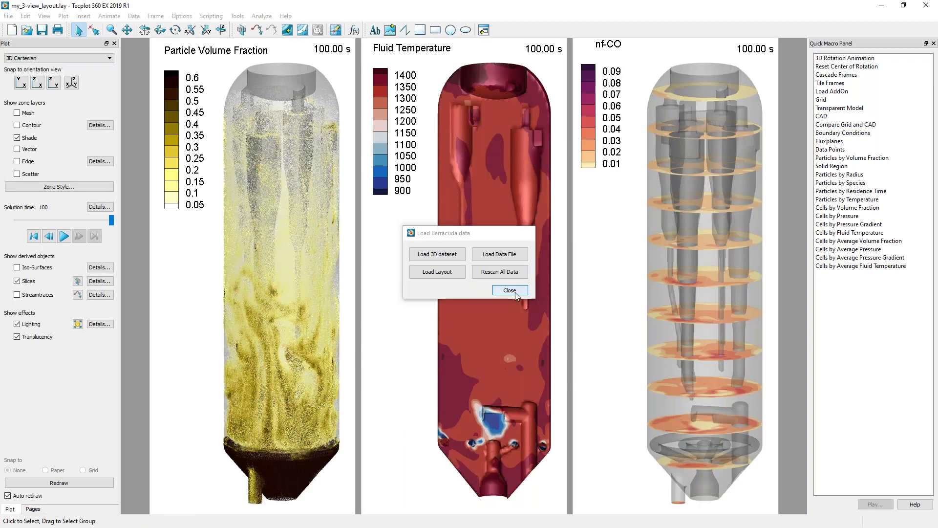
click(510, 290)
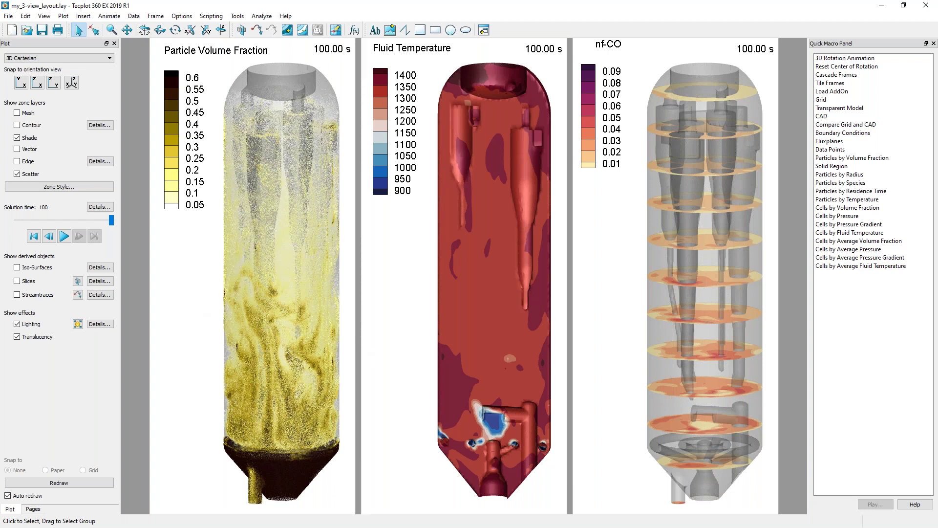
Load the 3D dataset from the fcc_regenerator_side_inlet folder into the particle volume fraction frame, using bvr.cells.00000.plt.
click(8, 15)
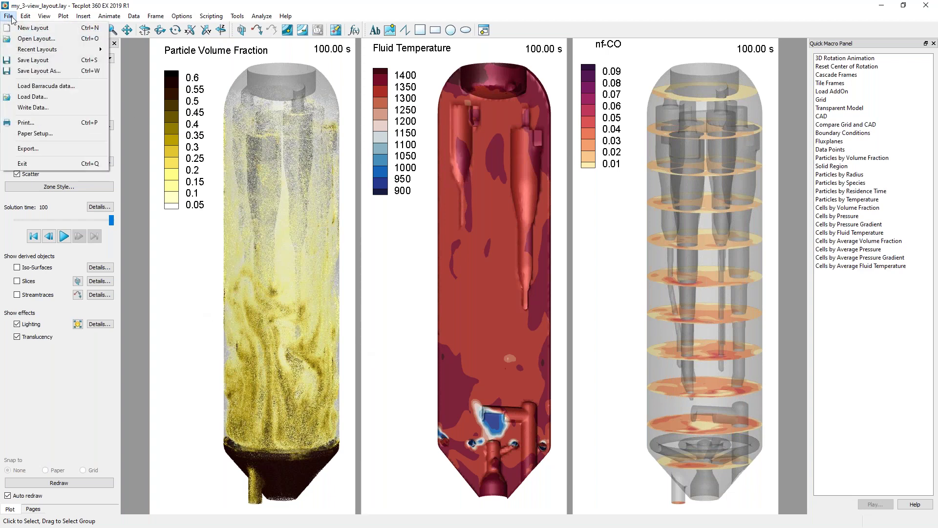
click(55, 86)
click(452, 252)
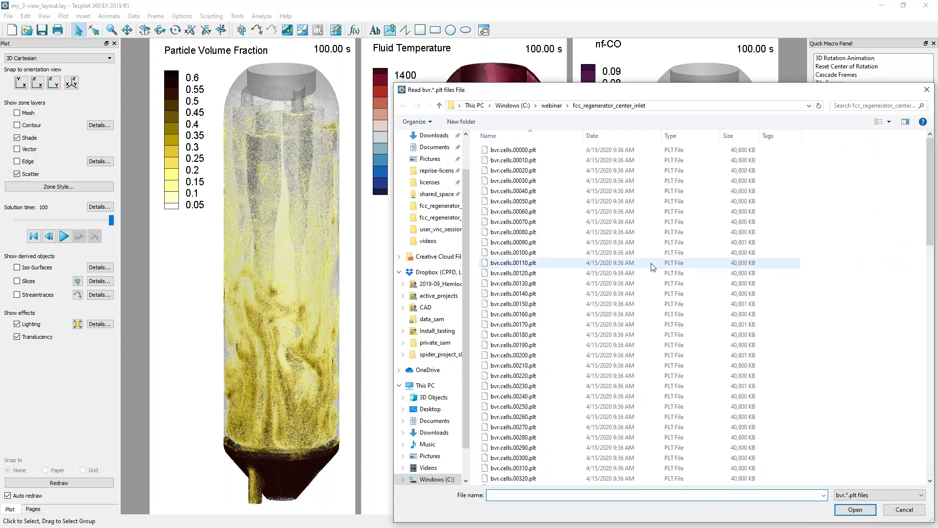
click(552, 106)
click(546, 161)
double_click(546, 161)
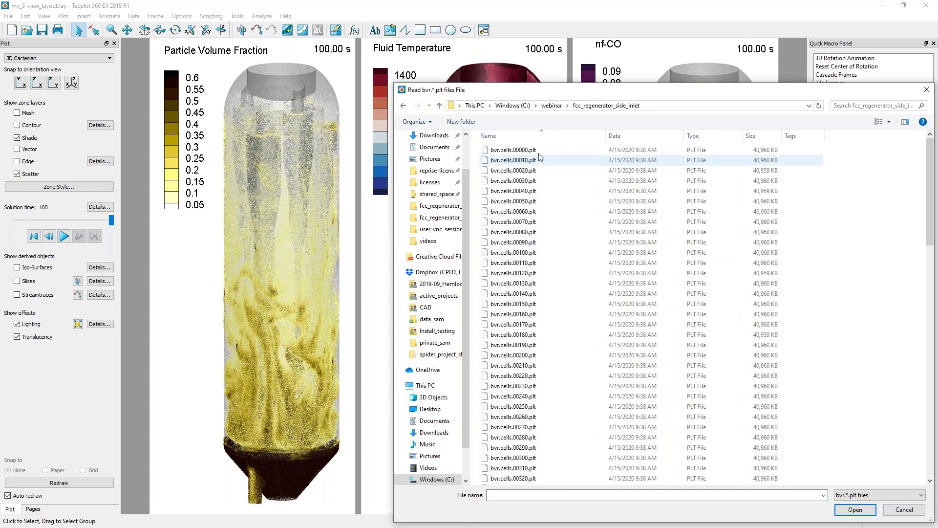
click(538, 151)
click(855, 509)
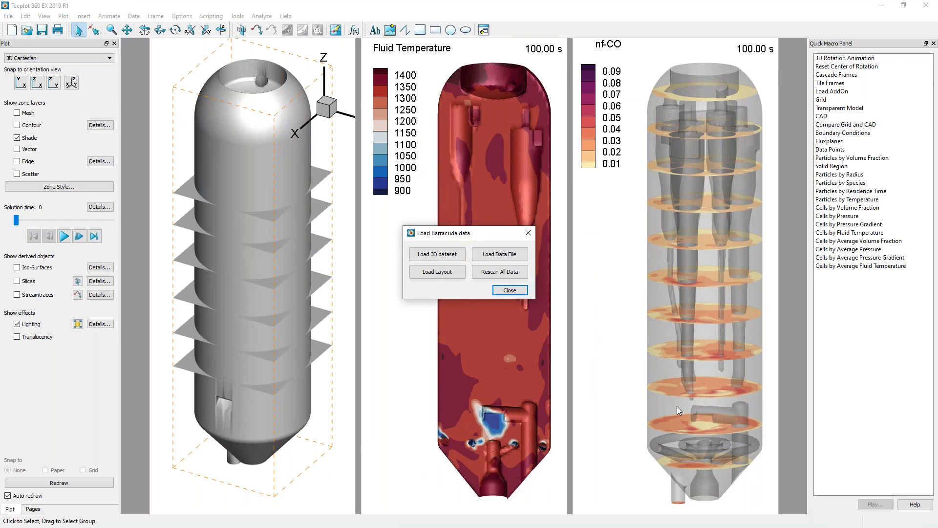
click(508, 291)
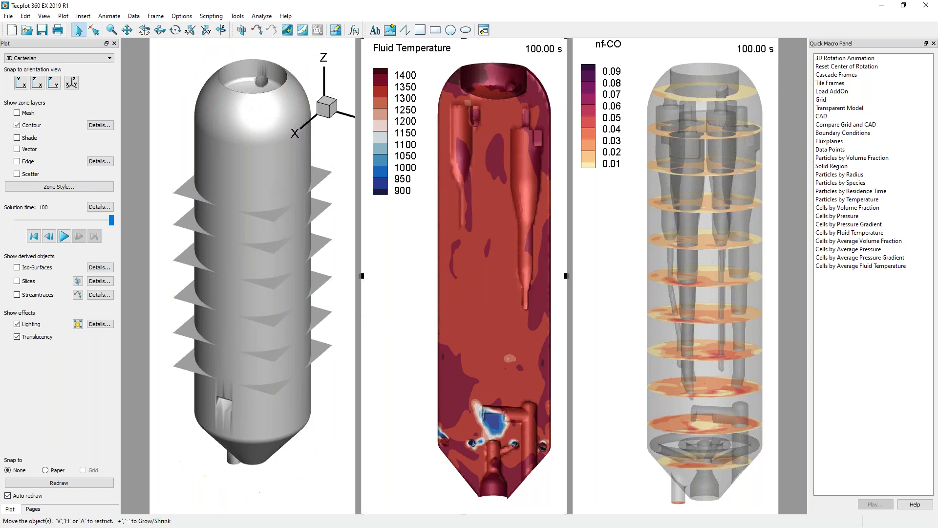
Save the Fluid Temperature frame's style as my_frame.sty.
right_click(362, 312)
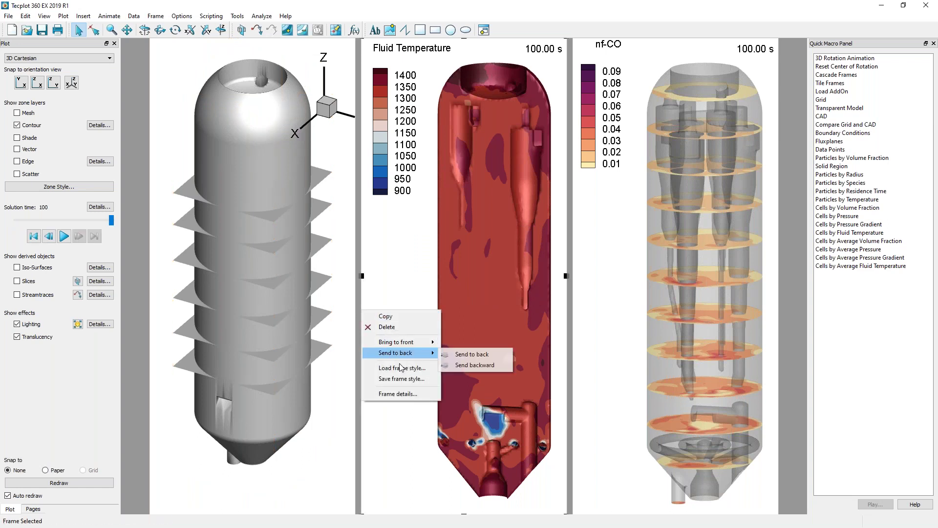
click(413, 379)
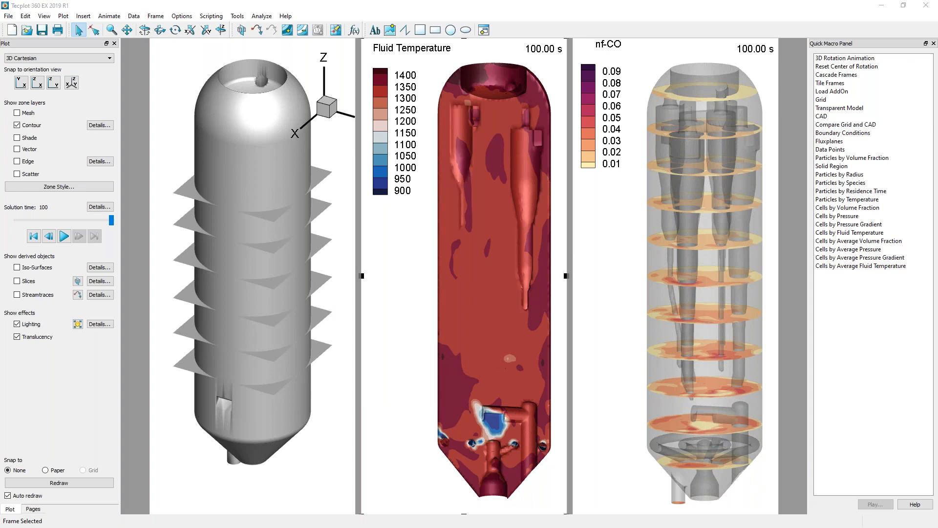
text(my)
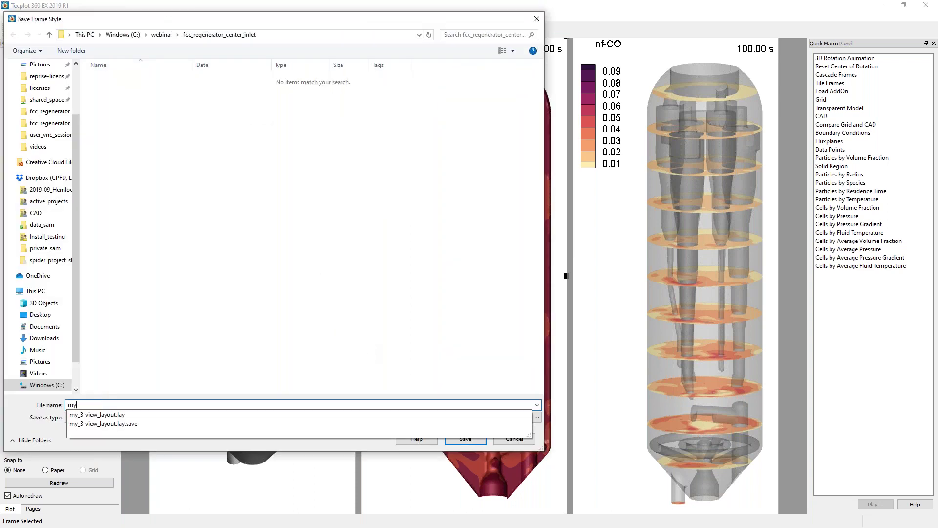
text(_frame.sty)
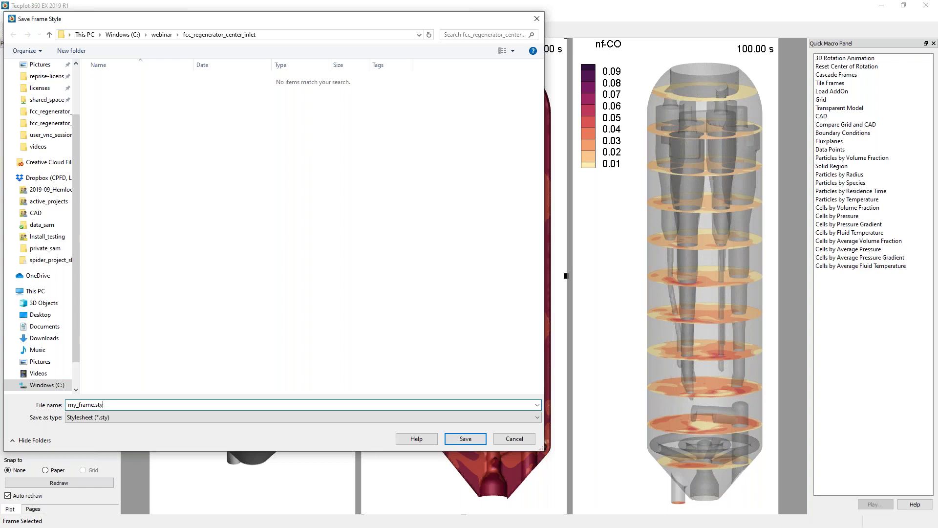
key(Return)
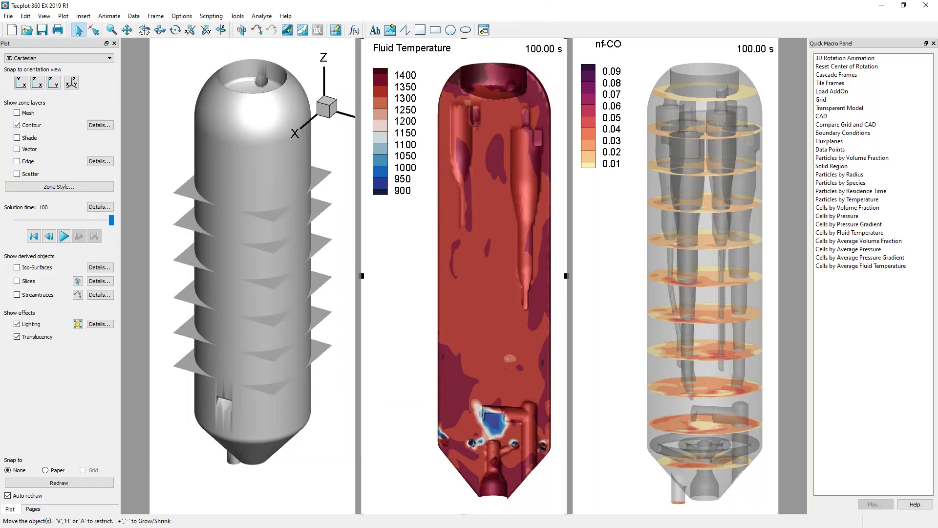
Apply the saved frame style my_frame.sty to the frame holding the side-inlet dataset.
click(354, 317)
right_click(354, 317)
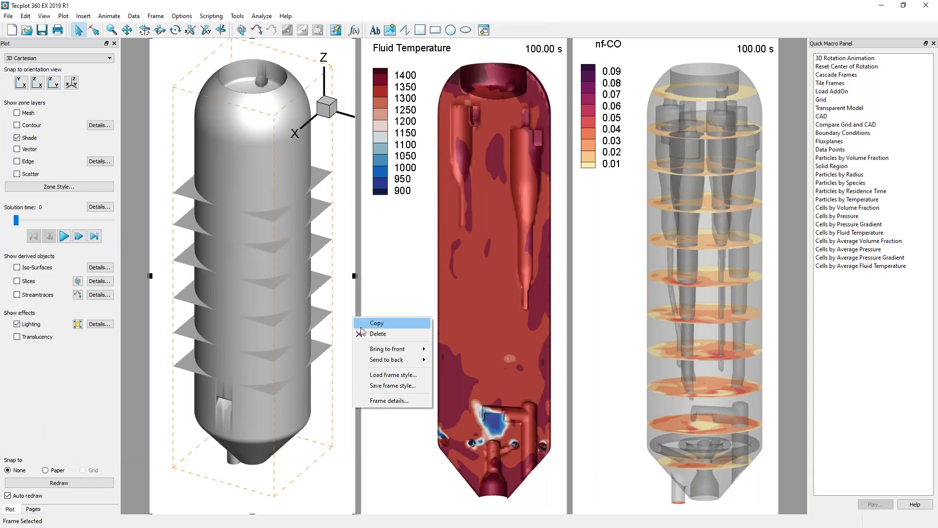
click(388, 374)
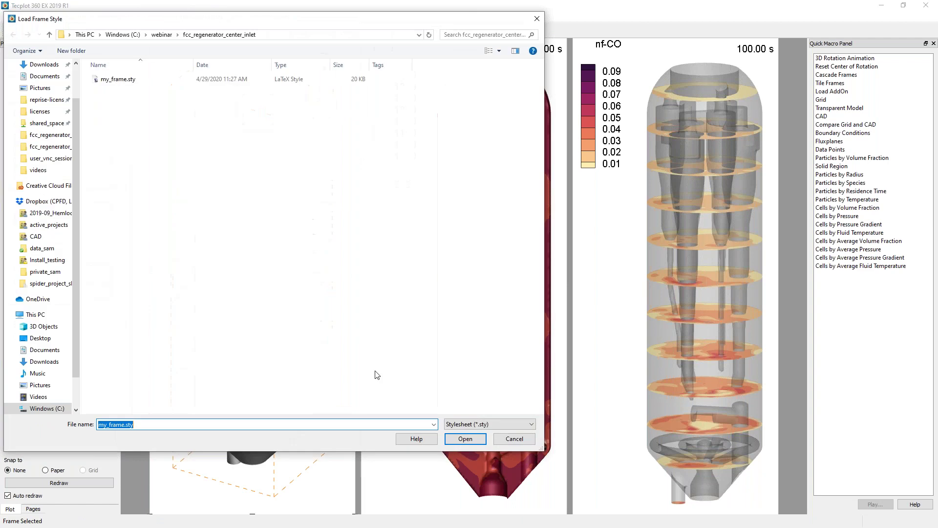
click(146, 79)
click(465, 438)
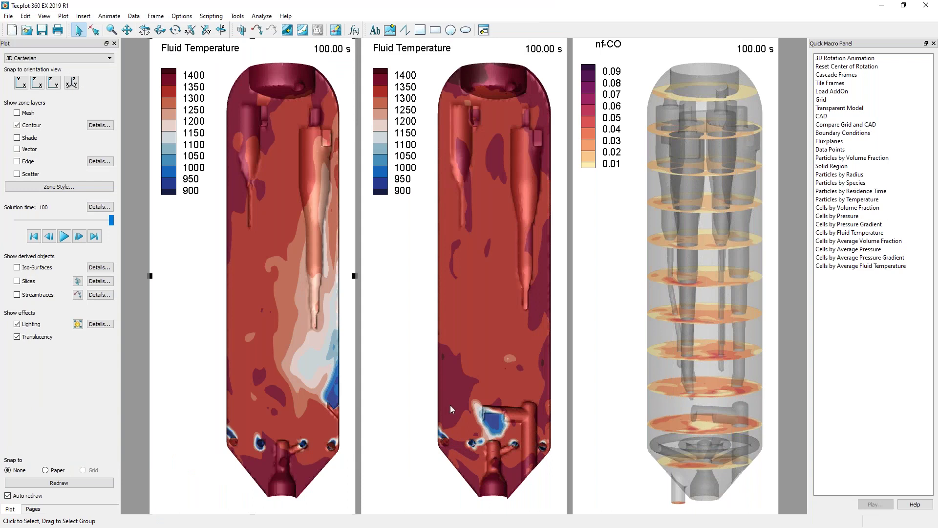
Delete the nf-CO frame and rotate the side-inlet Fluid Temperature view slightly with spherical rotation.
click(575, 308)
key(Delete)
click(482, 285)
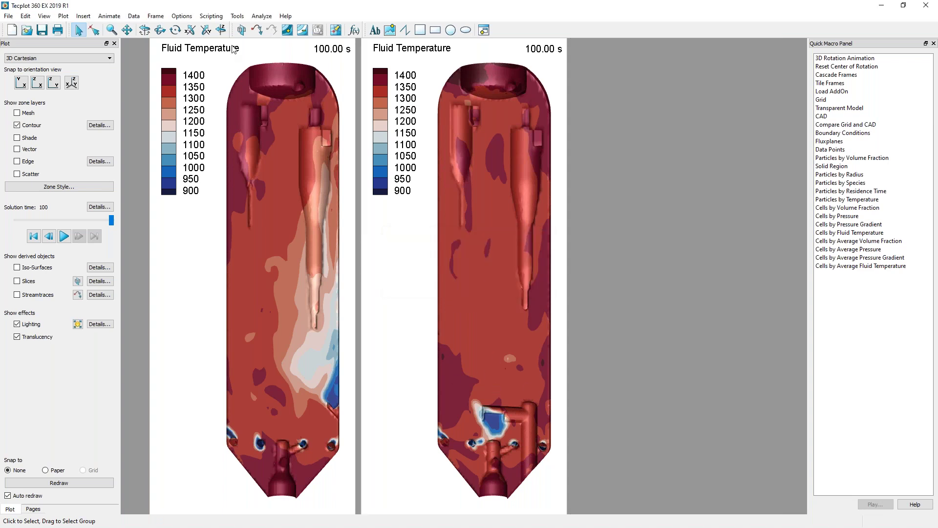
click(145, 30)
mouse_move(270, 312)
mouse_down()
mouse_move(257, 318)
mouse_move(295, 316)
mouse_move(275, 315)
mouse_up()
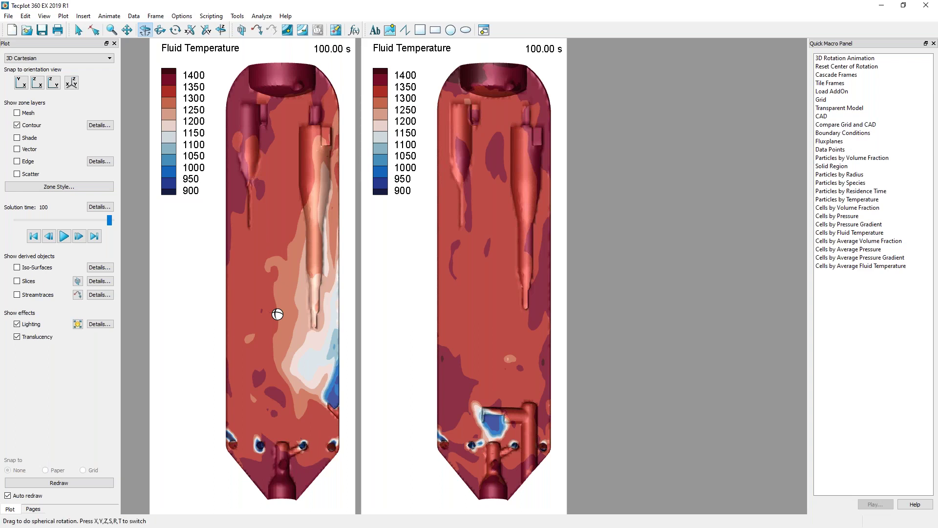
Close Tecplot 360, discarding the layout changes, and open the side-inlet project's Cell Fluid Temperature results from Barracuda.
click(926, 6)
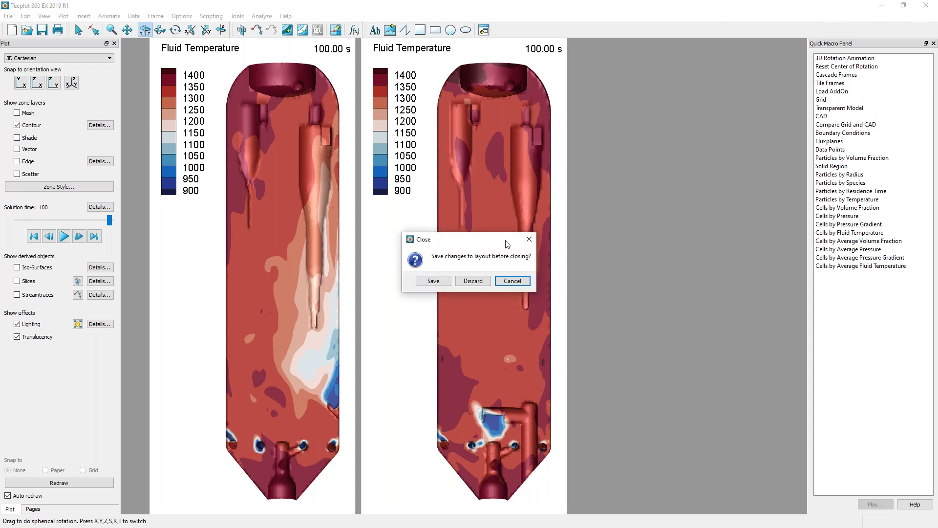
click(480, 282)
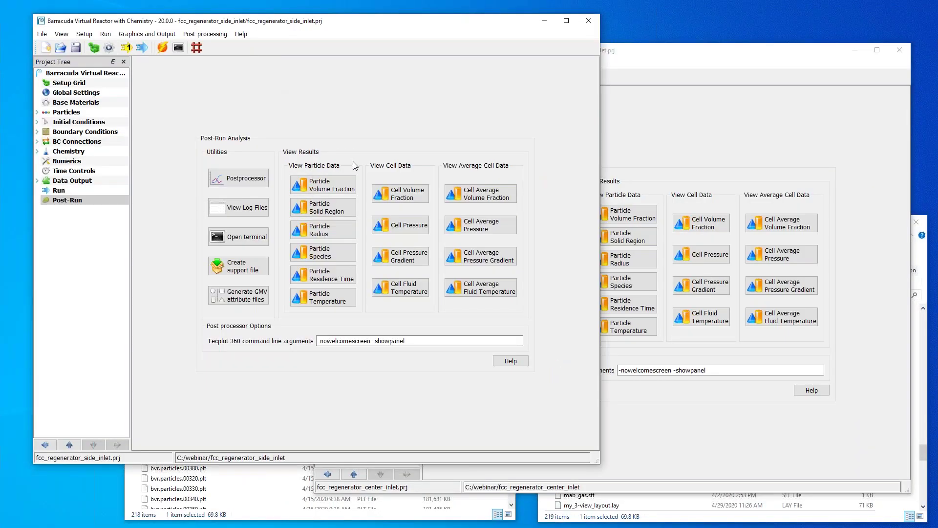
click(409, 291)
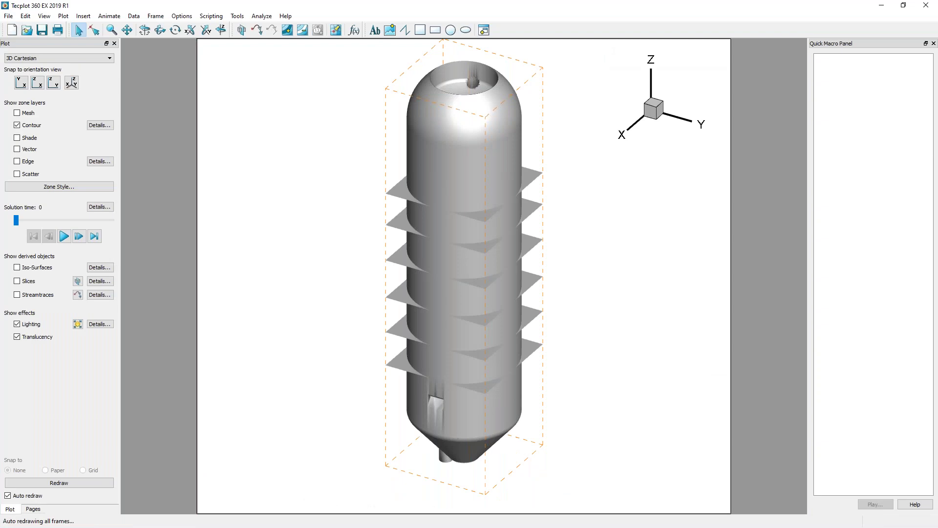
Jump to the last solution time and rotate the side-inlet regenerator to view the Fluid Temperature contours from another side.
click(94, 237)
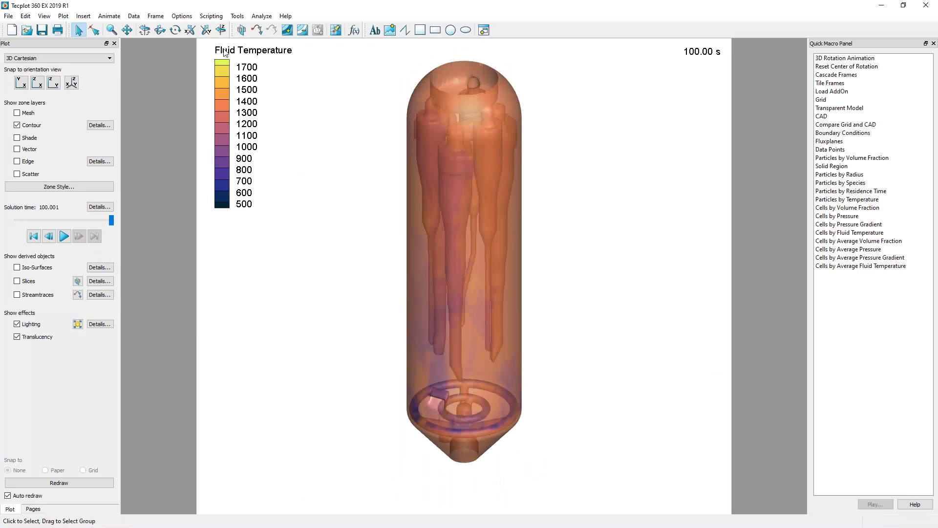
click(146, 31)
drag(453, 308, 743, 245)
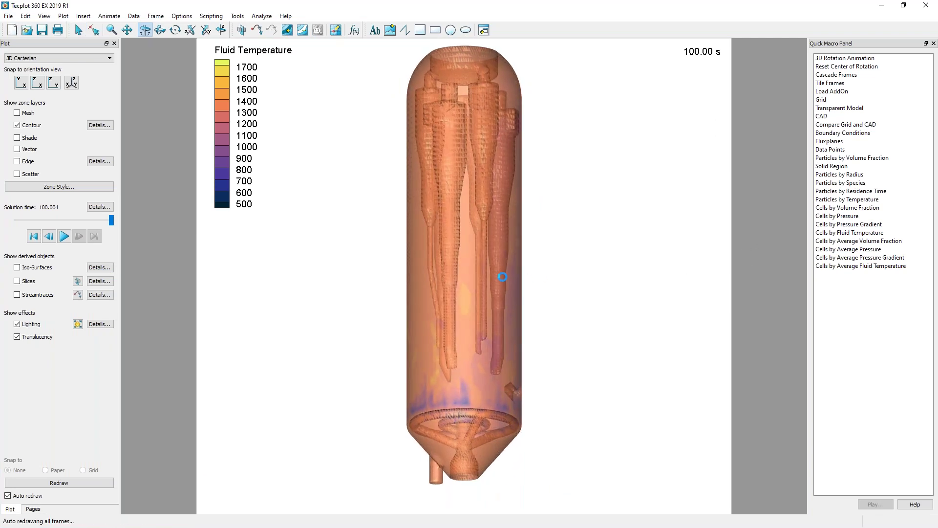
Pan the regenerator toward the left side of its frame and open the Extract Precise Line tool.
drag(499, 272, 376, 298)
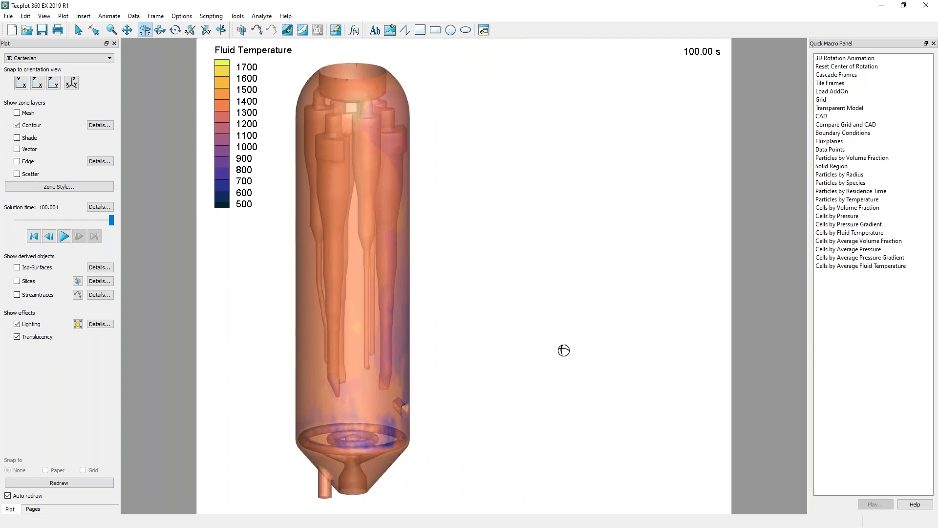
key(s)
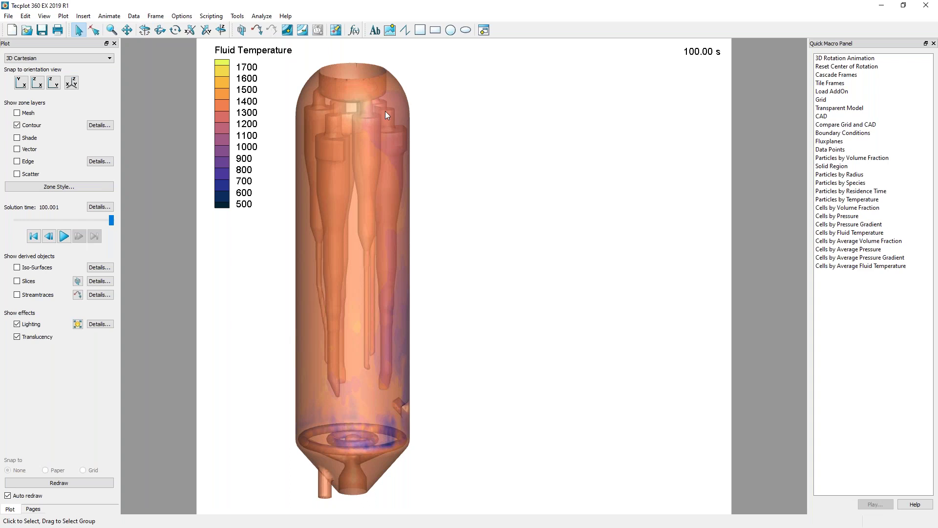
click(134, 16)
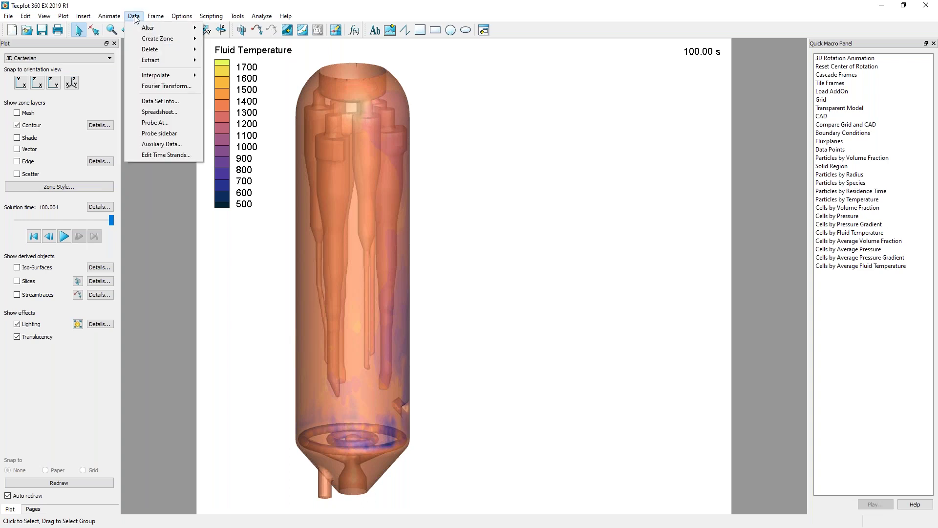
mouse_move(157, 60)
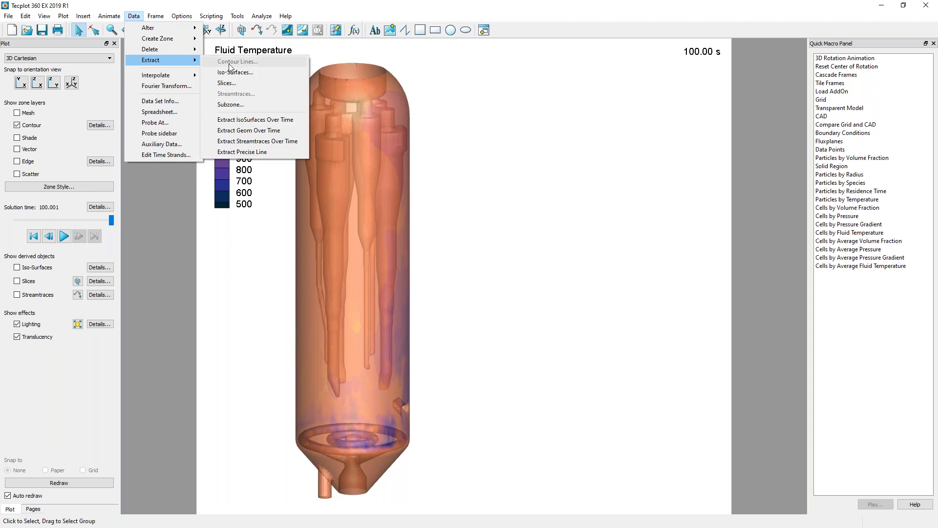
click(265, 153)
drag(447, 188, 508, 152)
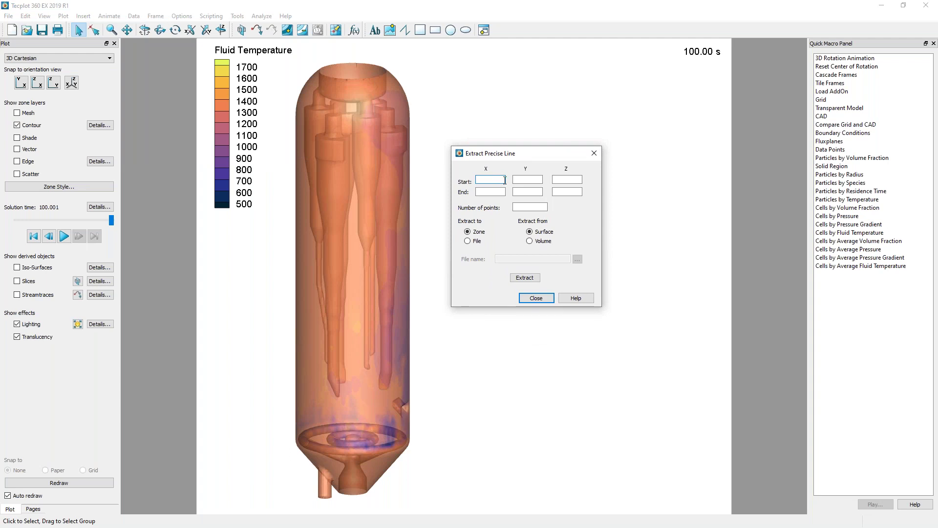
Extract a 50-point line from (0, 0, 0) to (0, 0, 15) through the volume into a new zone.
text(0)
key(Tab)
text(0)
key(Tab)
text(0)
key(Tab)
text(0)
key(Tab)
click(538, 242)
click(538, 207)
click(525, 278)
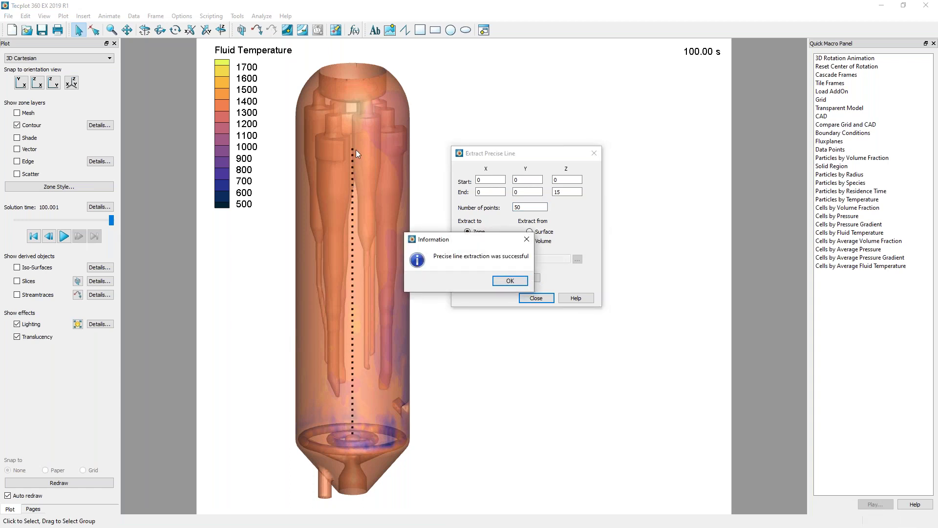
click(504, 282)
click(536, 298)
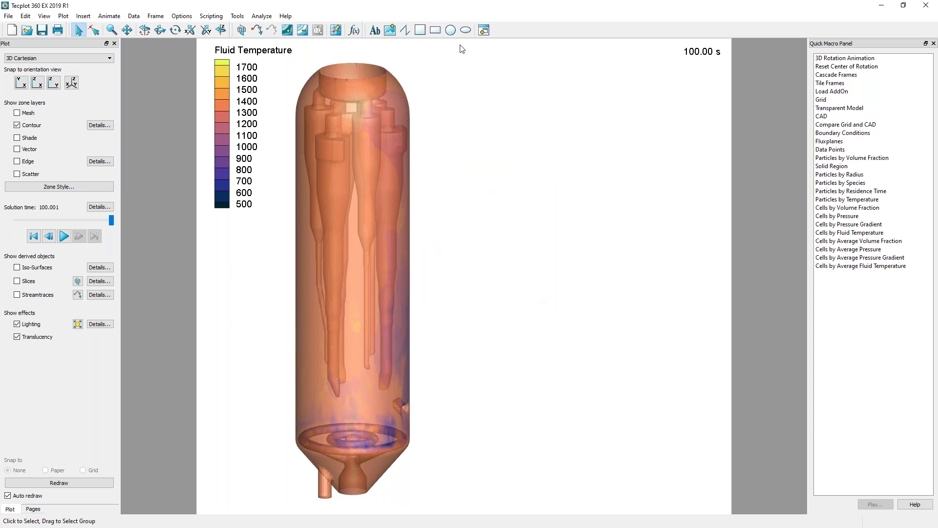
Draw a new frame beside the upper half of the regenerator and set its plot type to XY Line.
click(480, 29)
mouse_move(449, 69)
mouse_down()
mouse_move(696, 222)
mouse_move(703, 291)
mouse_move(692, 282)
mouse_up()
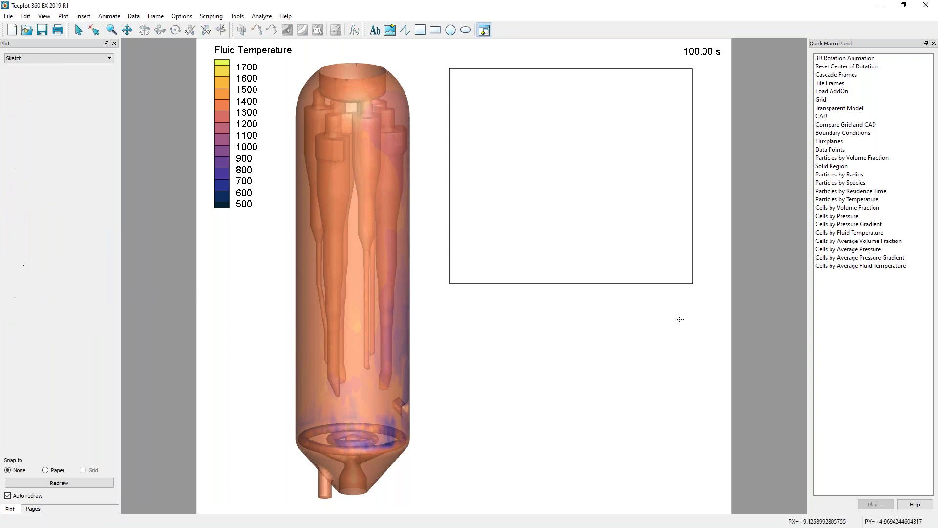
click(45, 58)
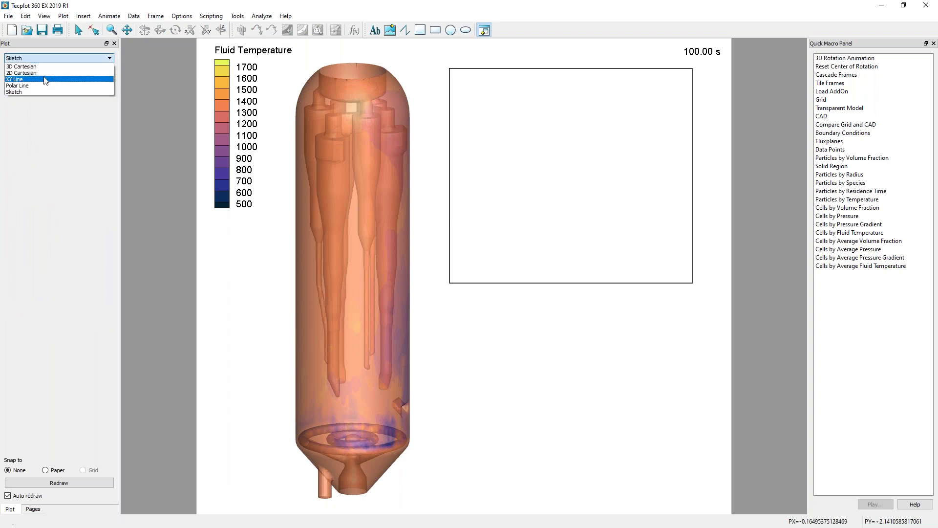
click(43, 79)
Create a mapping for the Extracted Points zone with Fluid Temperature on the X-axis and z on the Y-axis.
click(536, 303)
drag(534, 329, 538, 362)
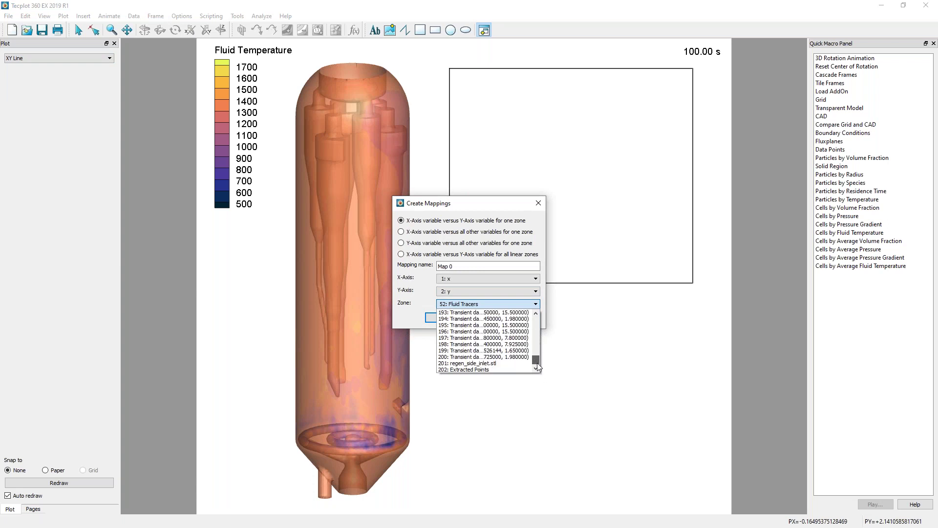
click(491, 370)
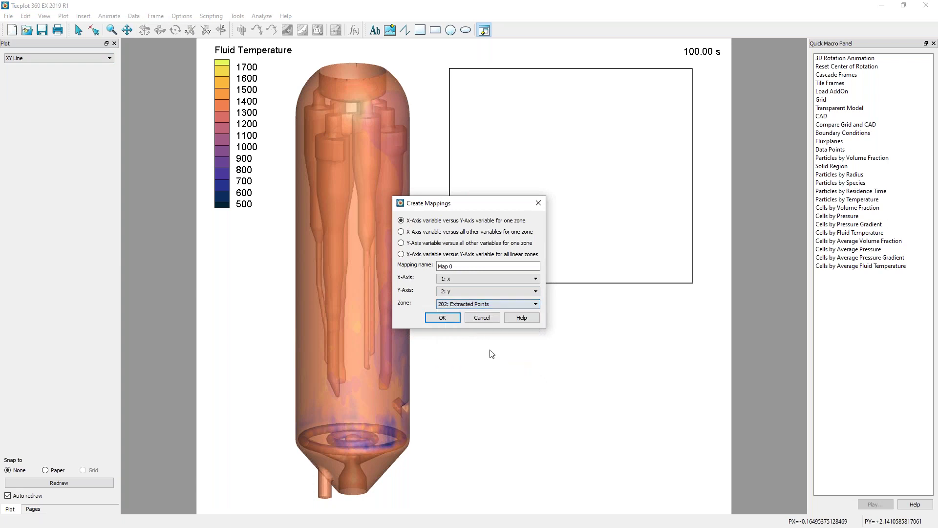
click(486, 279)
scroll(494, 303, down, 5)
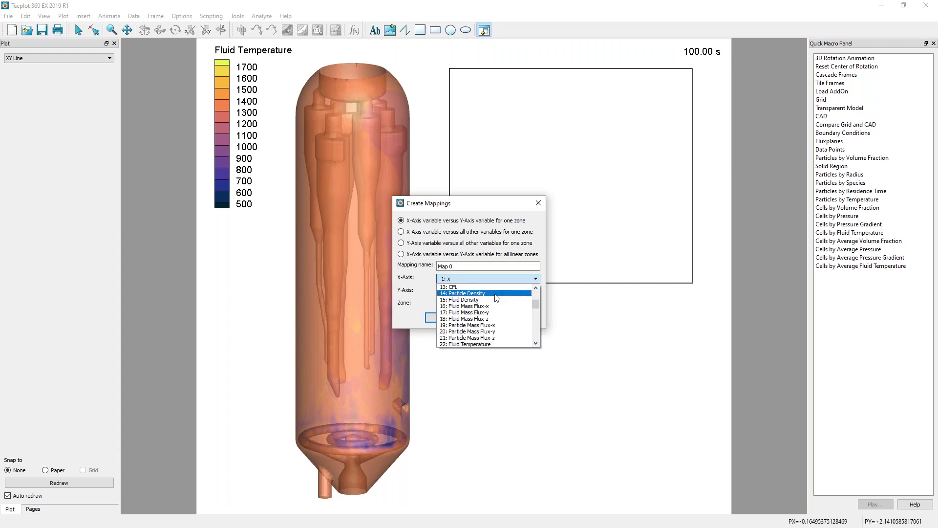
click(481, 325)
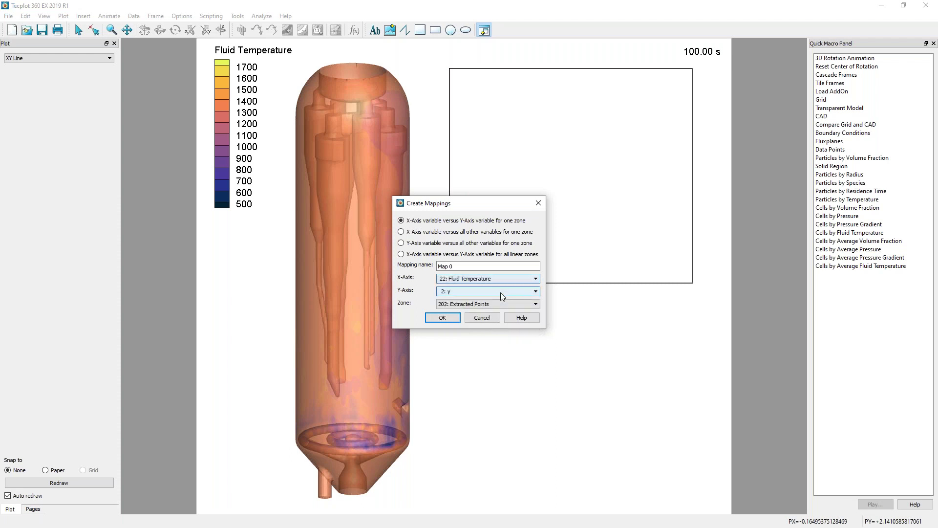
click(500, 291)
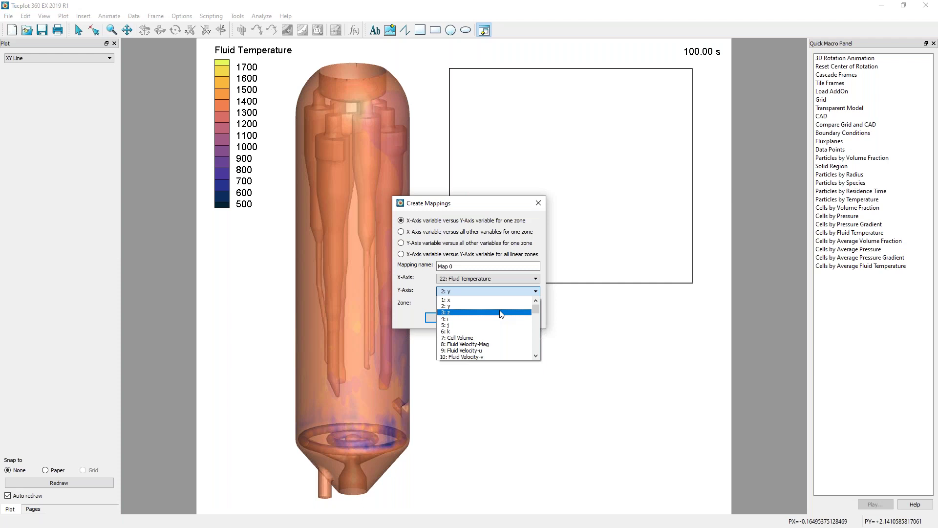
click(500, 313)
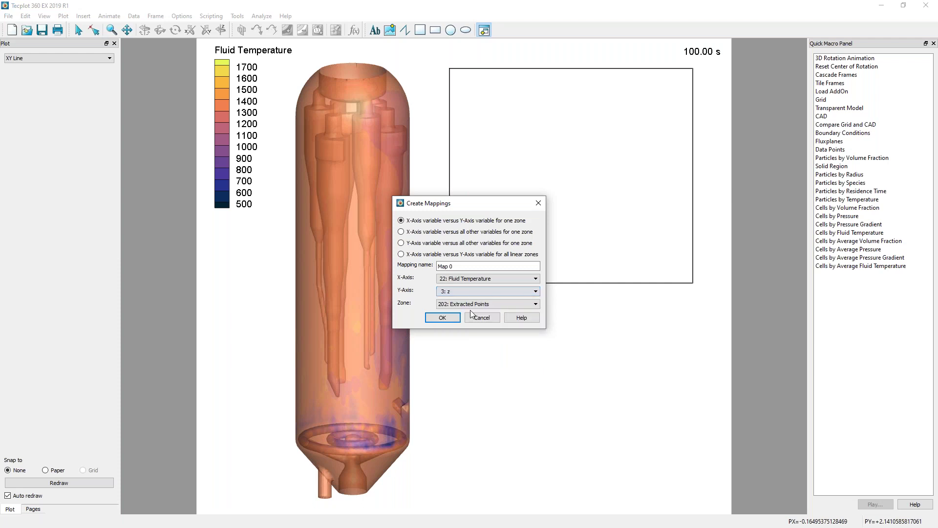
click(441, 318)
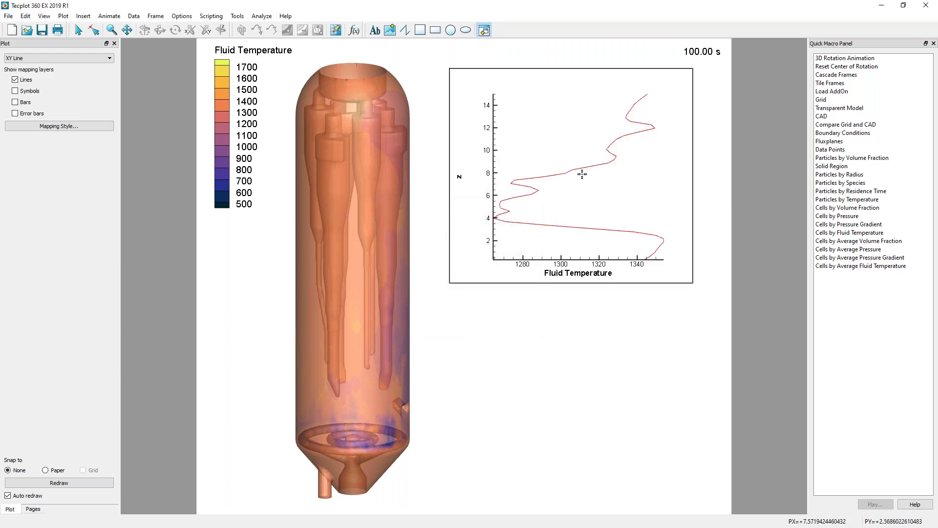
Change the line map's X-axis variable to Avg Fluid Temperature and fit the axes to the curve.
click(78, 30)
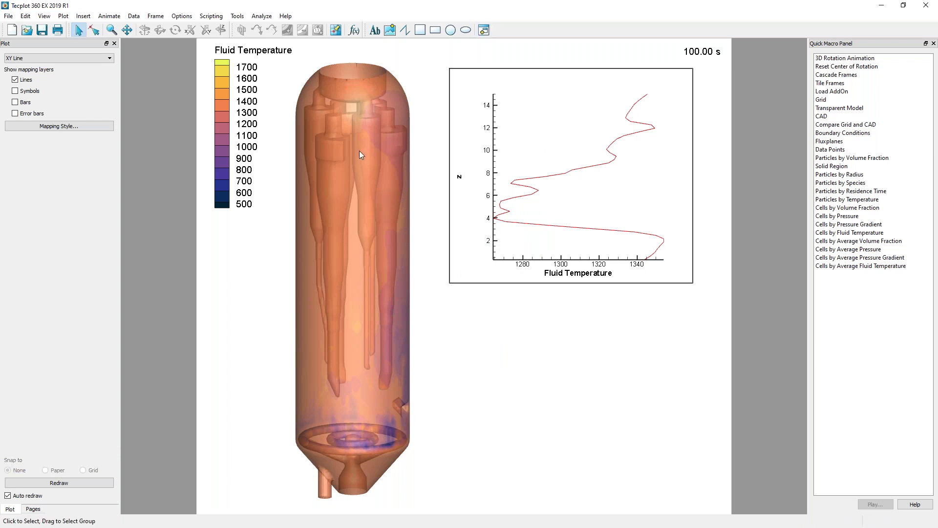
click(559, 225)
right_click(559, 226)
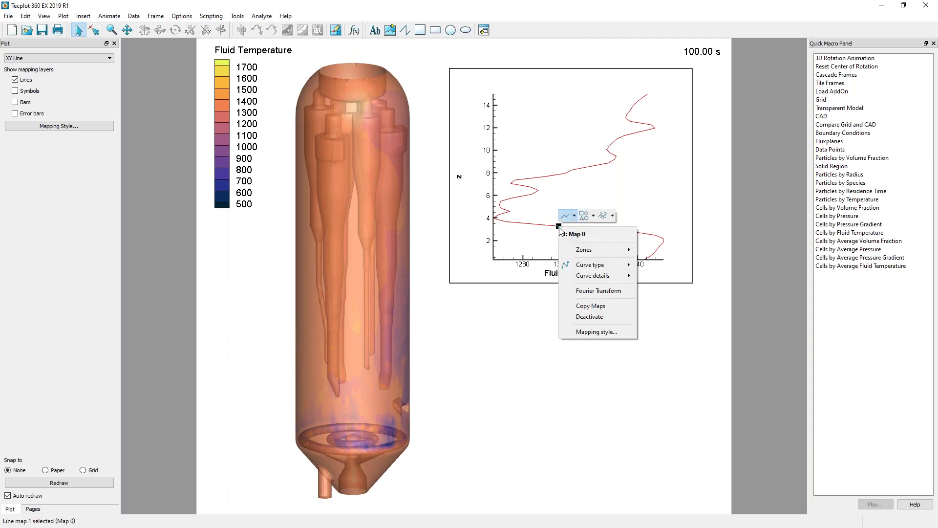
click(596, 331)
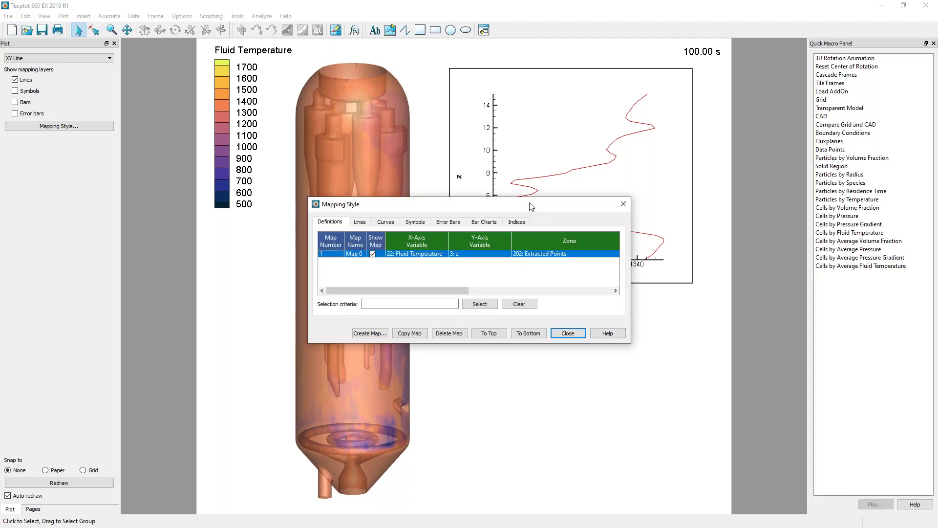
drag(547, 205, 325, 145)
drag(282, 282, 281, 420)
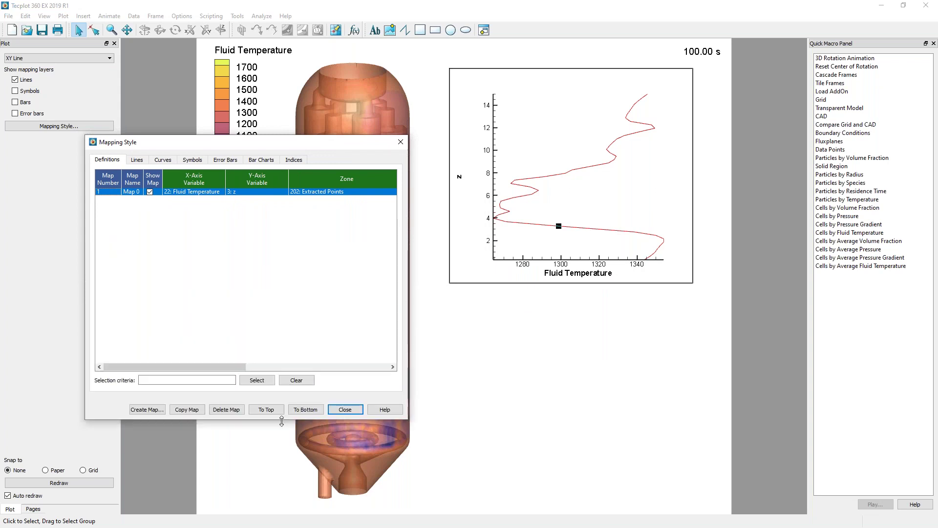
click(217, 195)
click(283, 199)
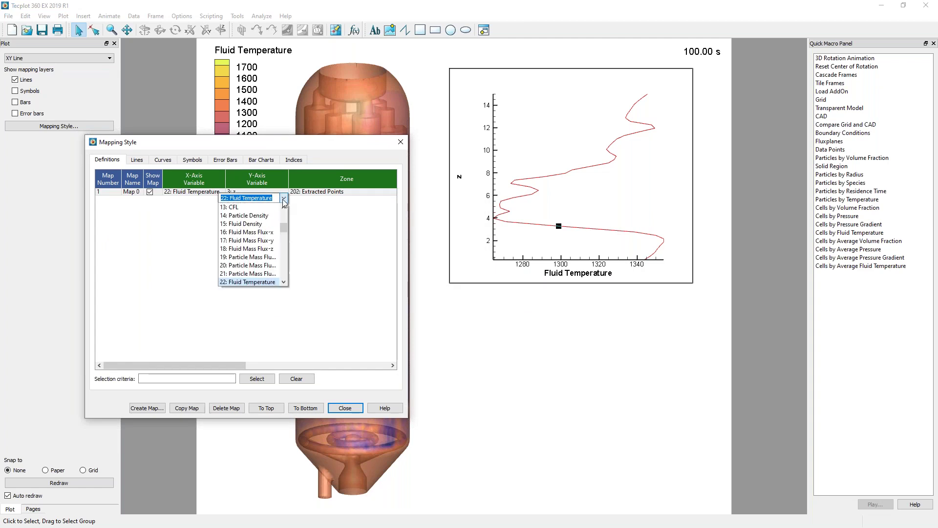
drag(283, 225, 284, 247)
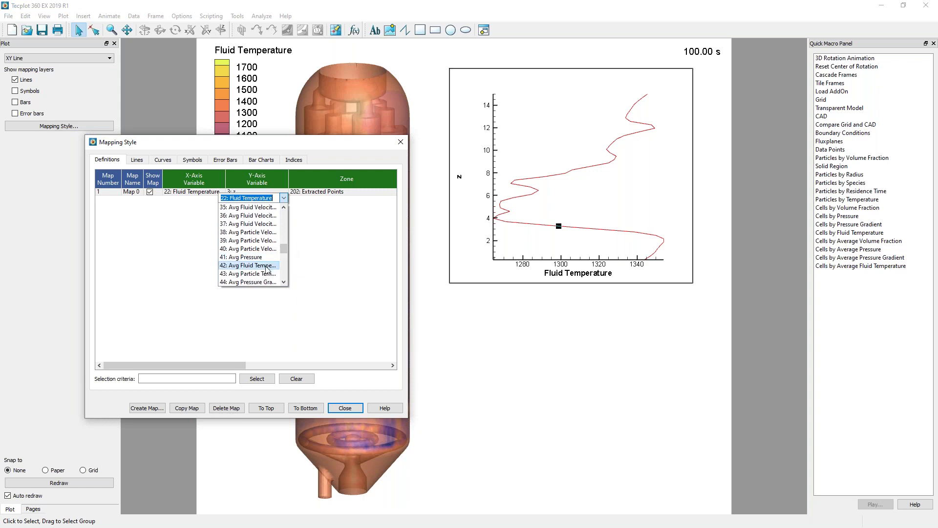
click(267, 267)
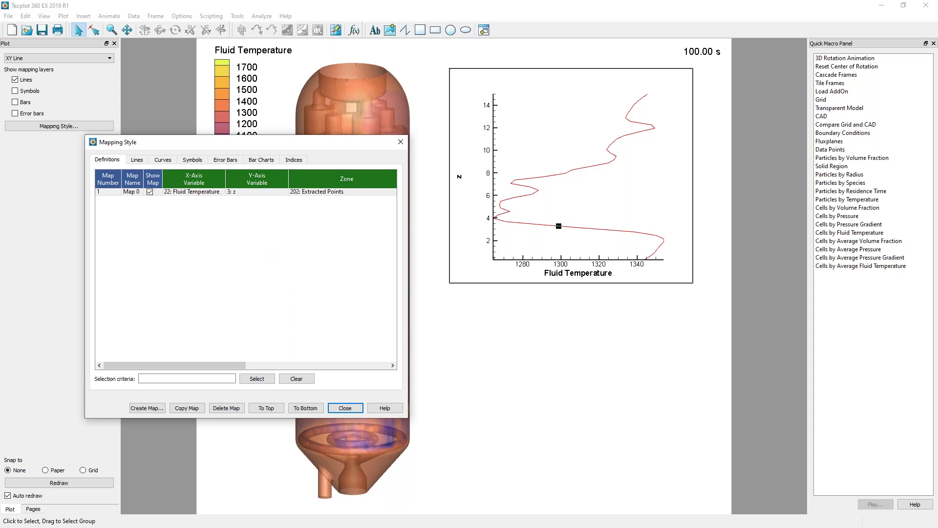
click(344, 408)
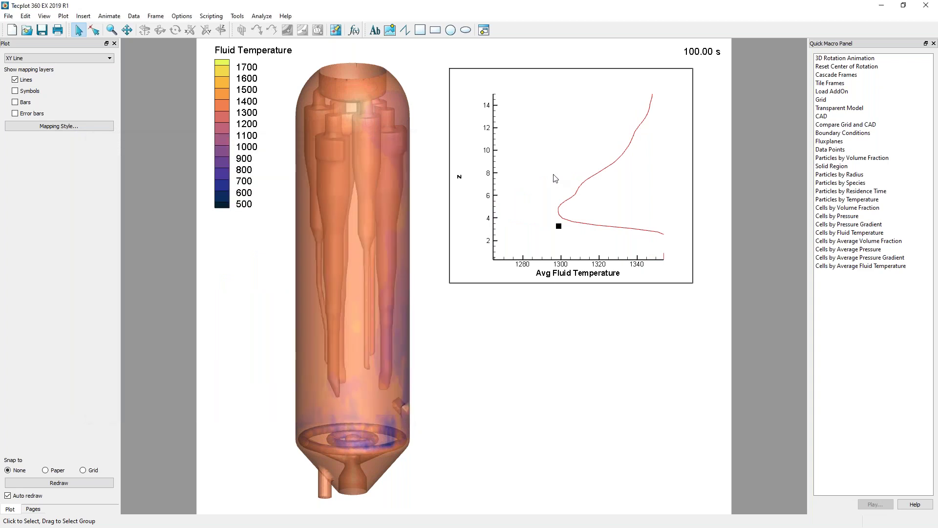
key(ctrl+f)
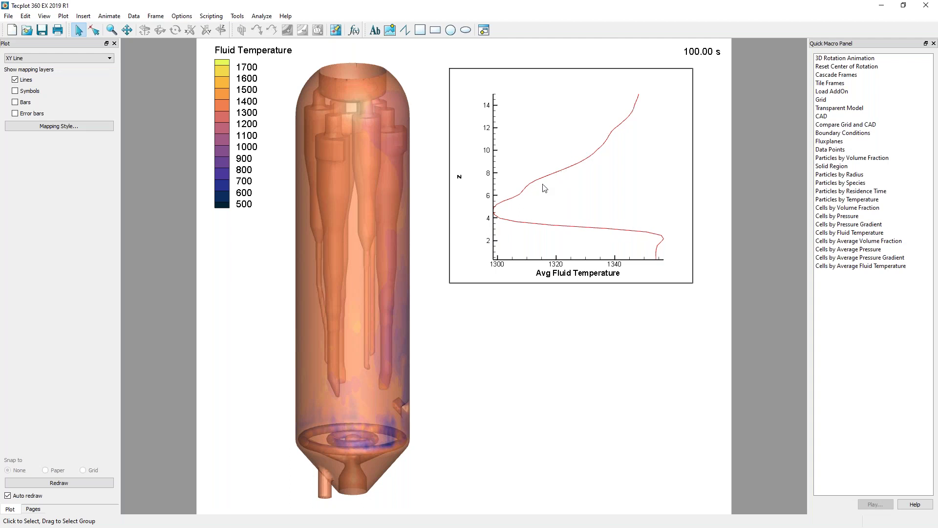
Replace the Y-axis title of the line plot with the text "Elevation (m)".
double_click(460, 179)
drag(483, 146, 263, 144)
click(149, 339)
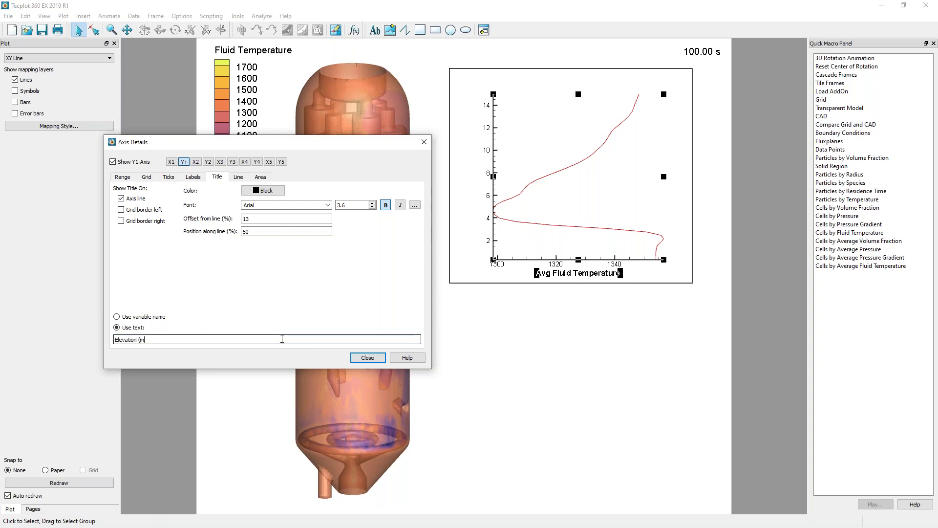
click(369, 359)
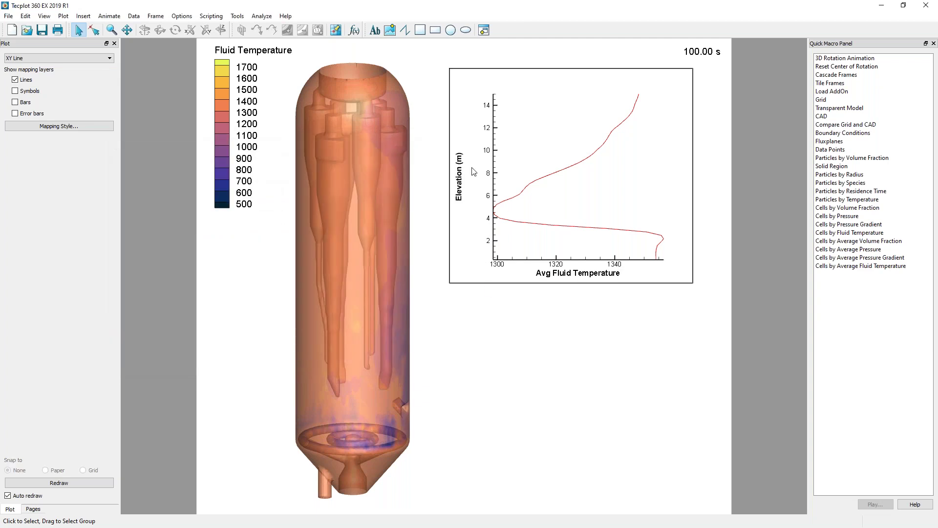
Move the line plot frame slightly up and closer to the regenerator, and make the 3D frame active.
click(510, 69)
drag(510, 69, 492, 61)
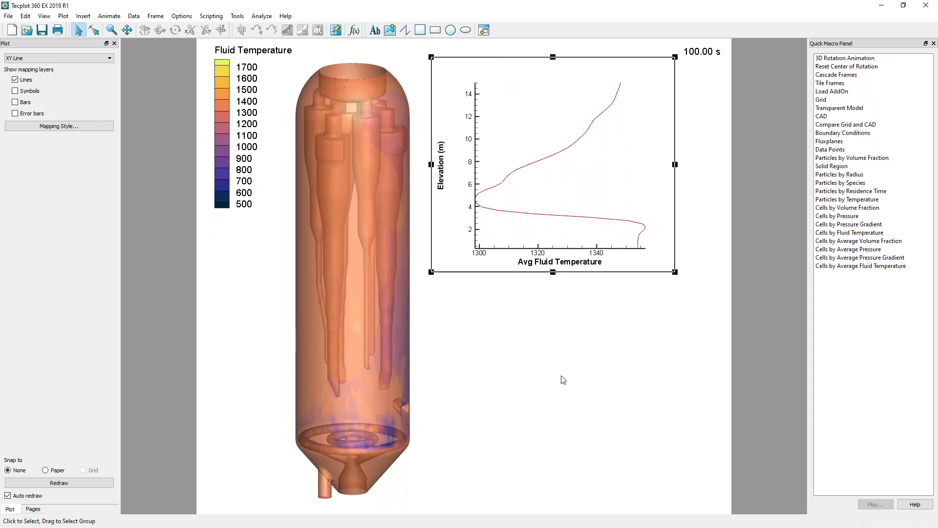
click(468, 305)
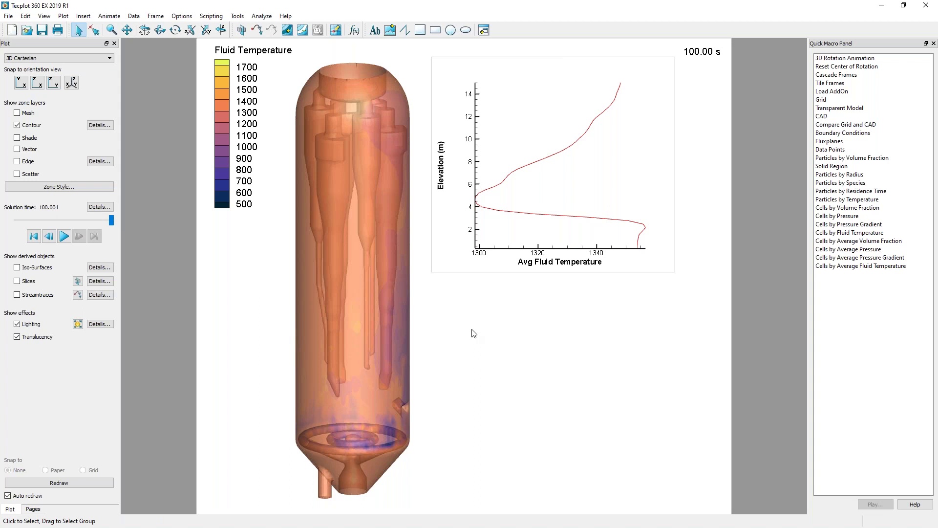
Draw another empty frame below the temperature line plot, about as wide as that plot.
click(484, 29)
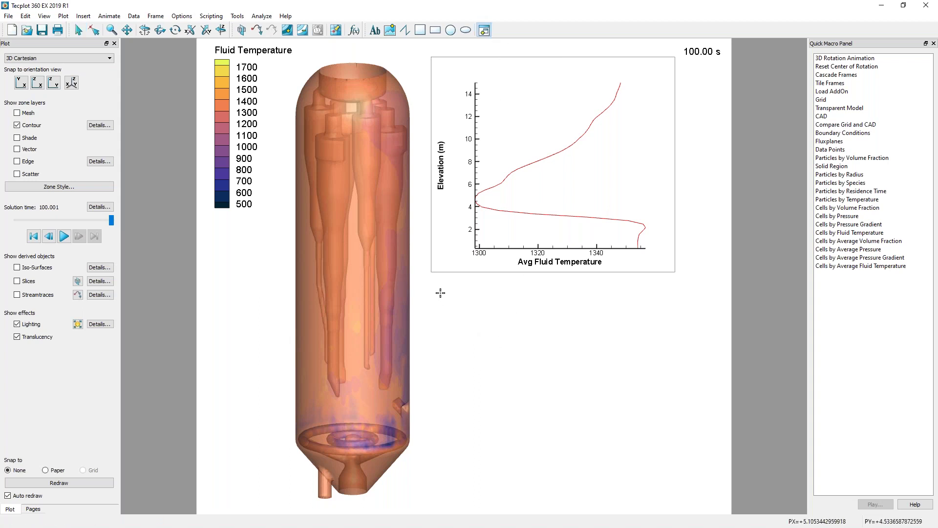
drag(441, 290, 521, 375)
mouse_move(567, 396)
mouse_down()
mouse_move(678, 444)
mouse_move(695, 492)
mouse_up()
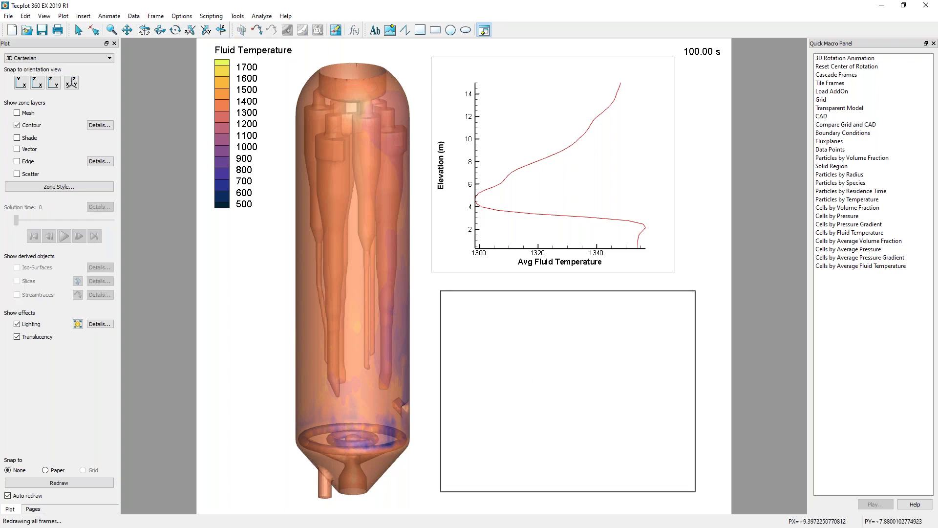
Load the Barracuda transient data file trans.data00 into the empty frame below the temperature line plot.
click(8, 16)
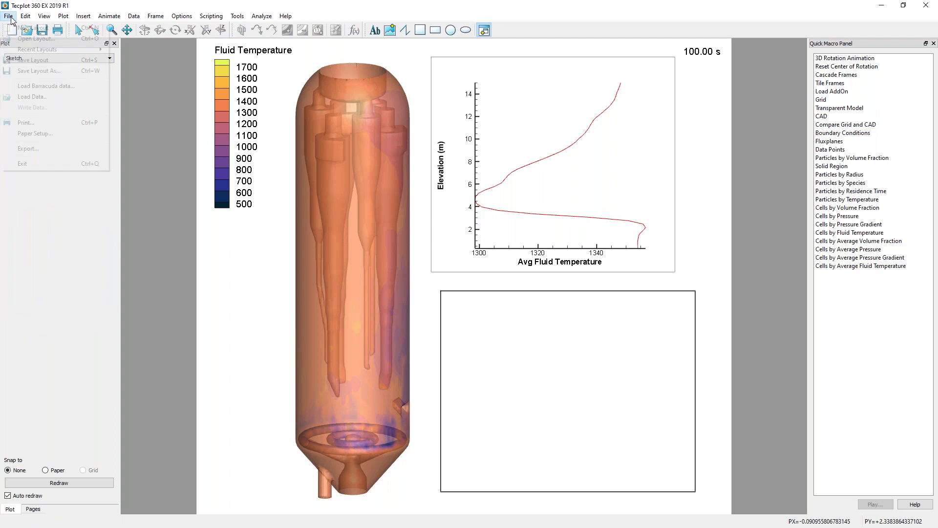
click(36, 86)
click(517, 258)
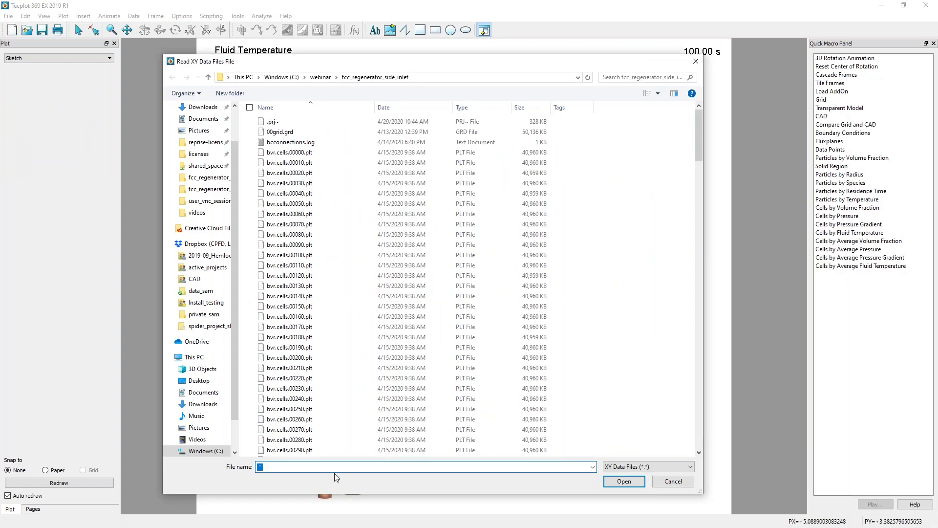
click(339, 466)
text(t)
key(BackSpace)
text(tr)
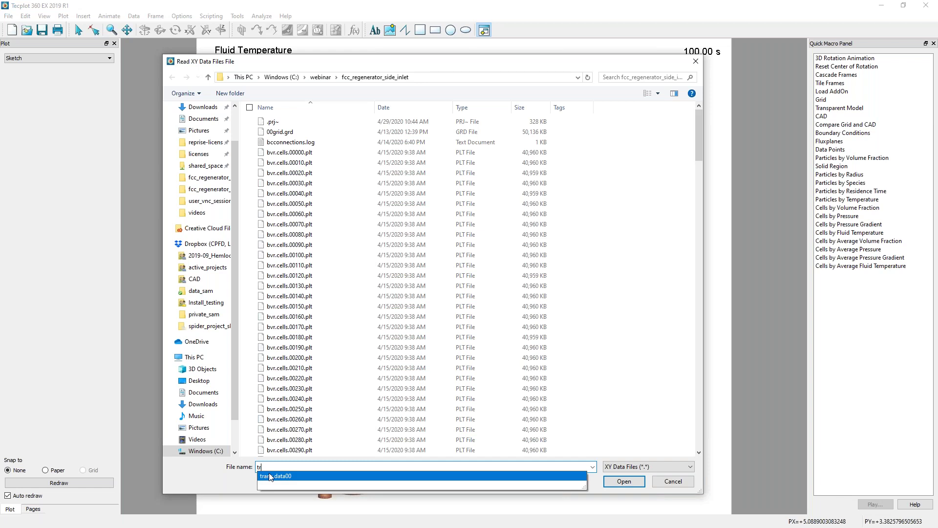
click(390, 477)
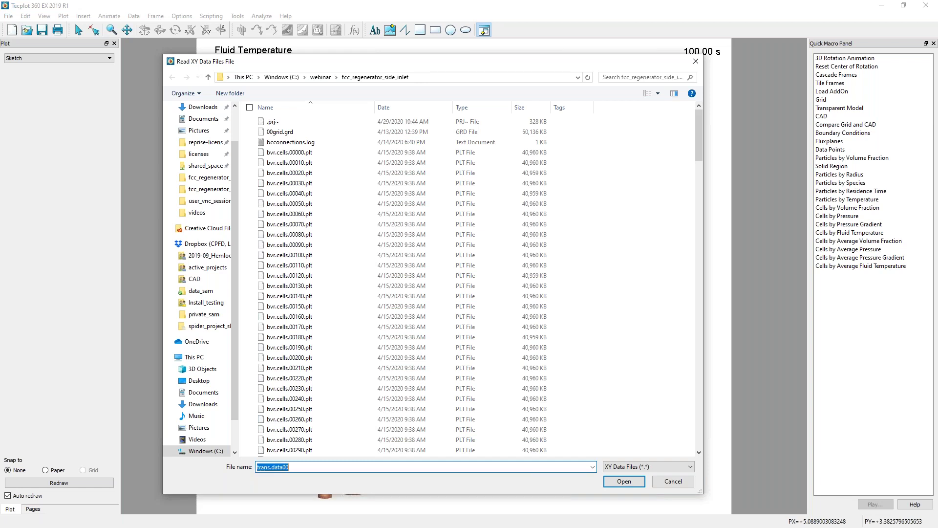
click(617, 482)
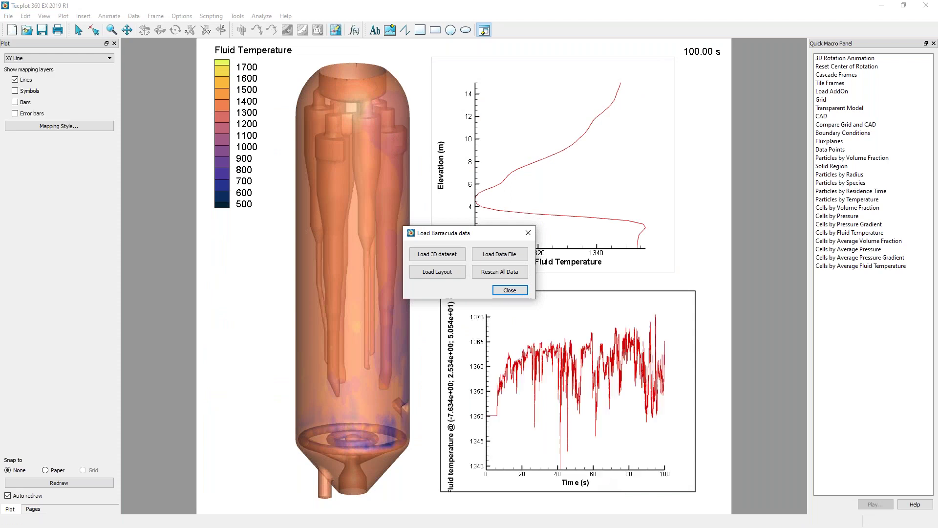
click(511, 290)
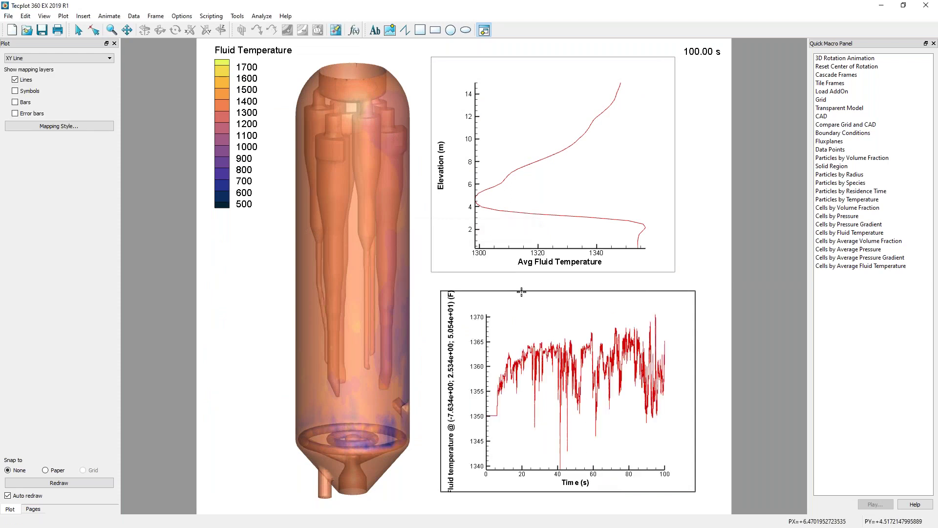
Open the mapping style settings for the transient temperature curve and widen the Map Name column until the full names are readable.
click(561, 359)
click(562, 359)
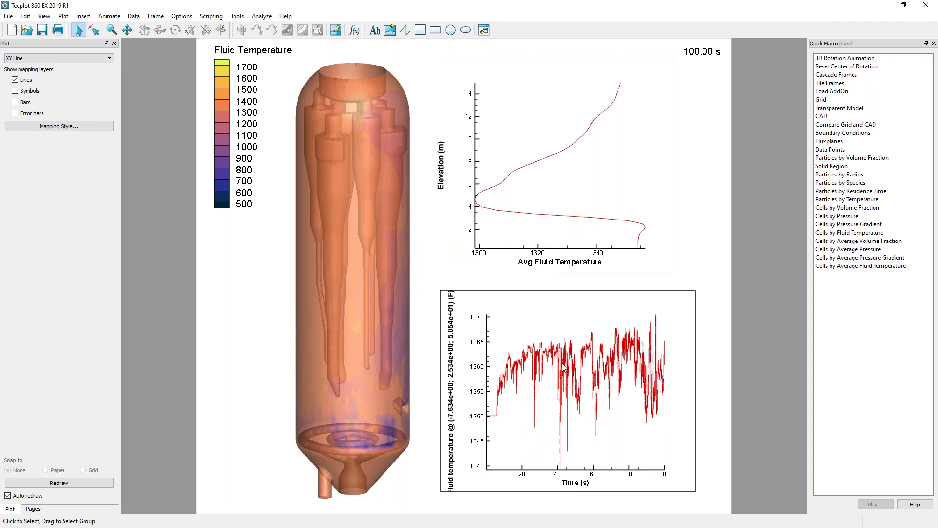
click(562, 364)
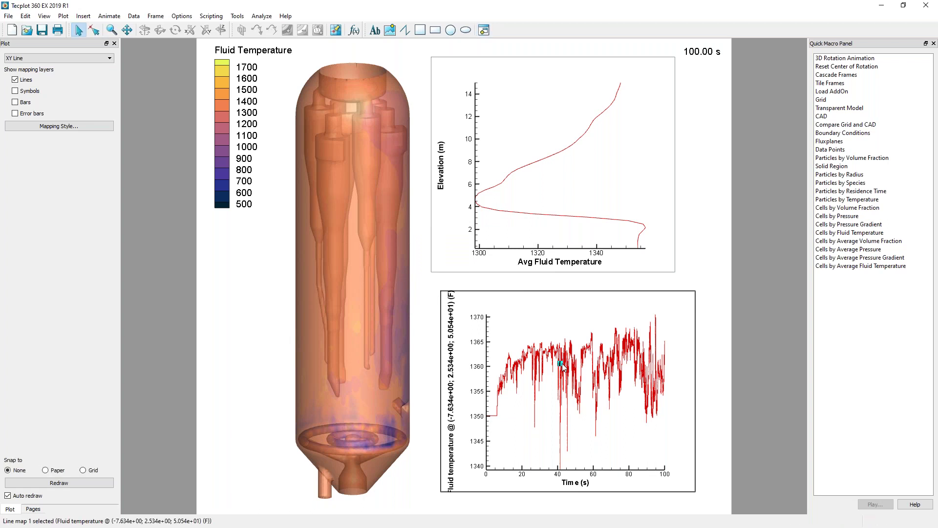
right_click(562, 362)
click(611, 468)
drag(318, 141, 273, 122)
drag(364, 400, 416, 466)
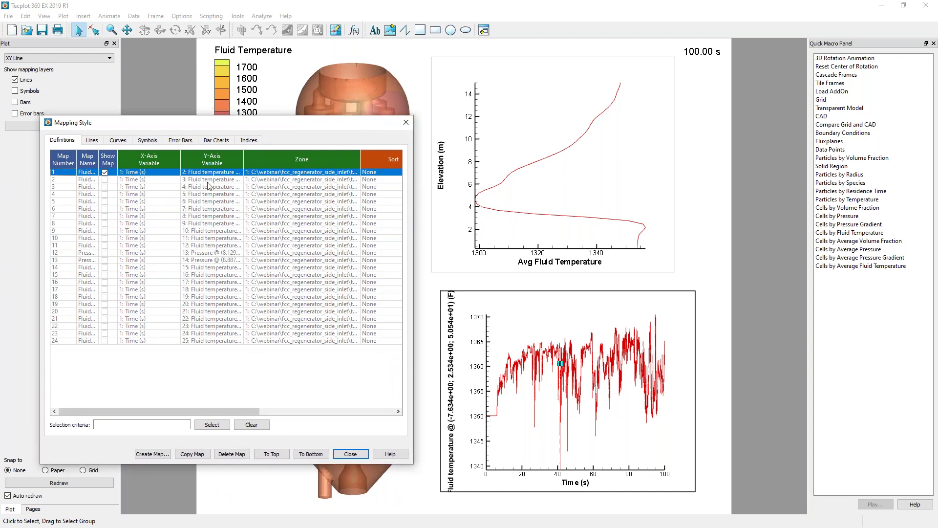
drag(98, 162, 250, 157)
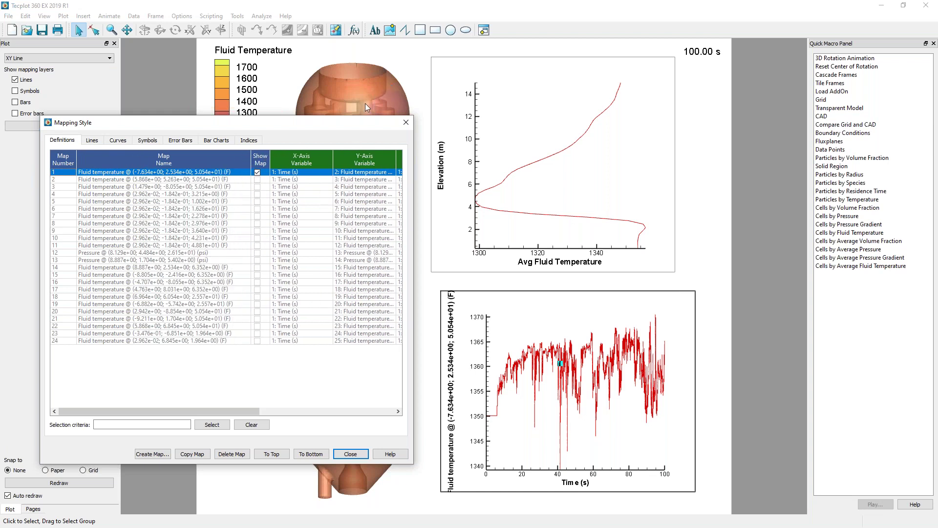
Hide line map 1, show line maps 20, 21 and 22 instead, and fit the transient plot's axes to their curves.
click(257, 173)
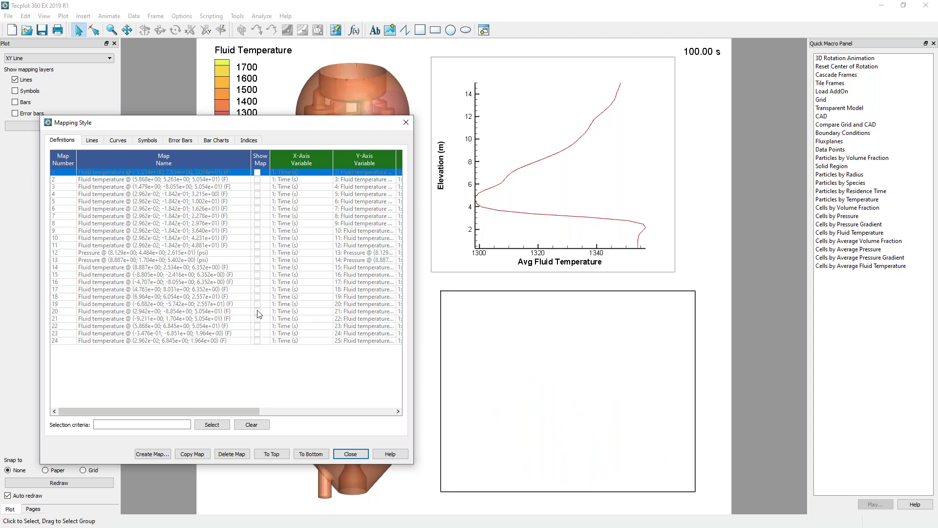
click(257, 311)
click(257, 319)
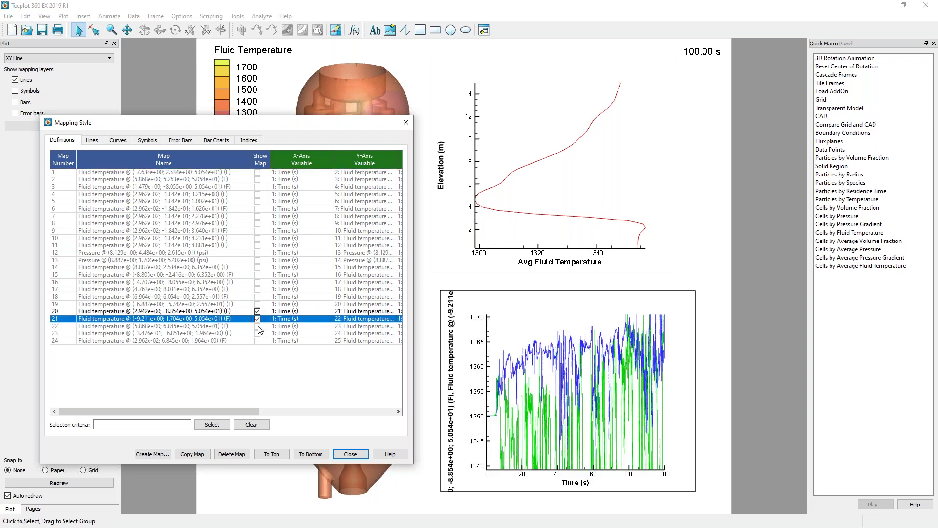
click(257, 326)
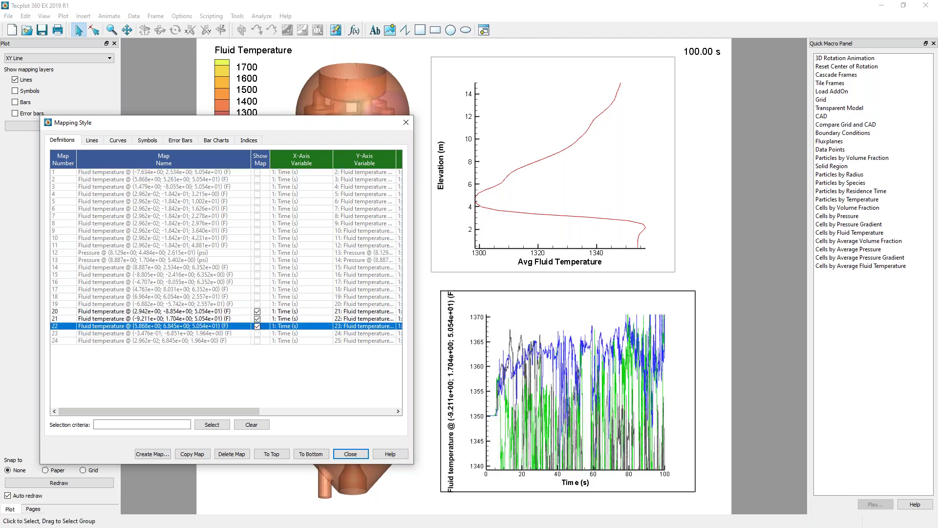
click(548, 340)
key(ctrl+f)
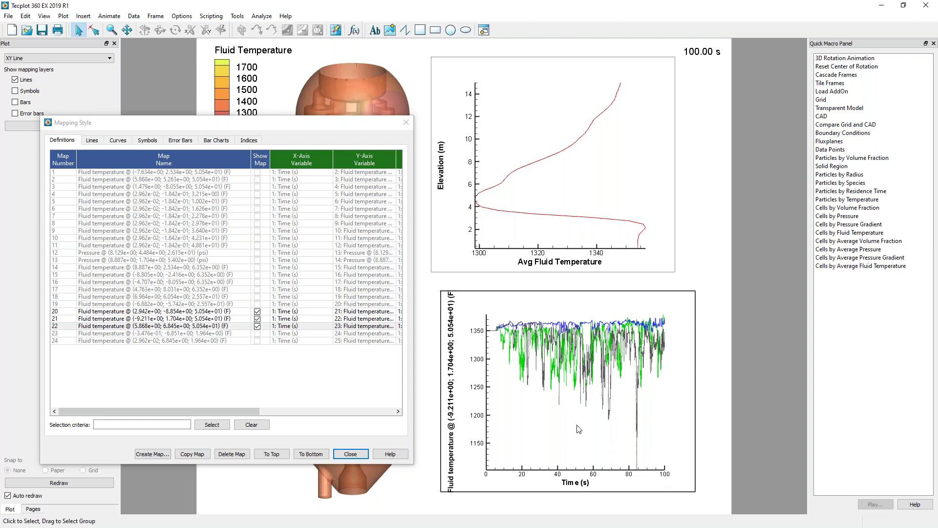
Show the line legend with mapping names on the transient plot and move it below most of the curves.
click(64, 16)
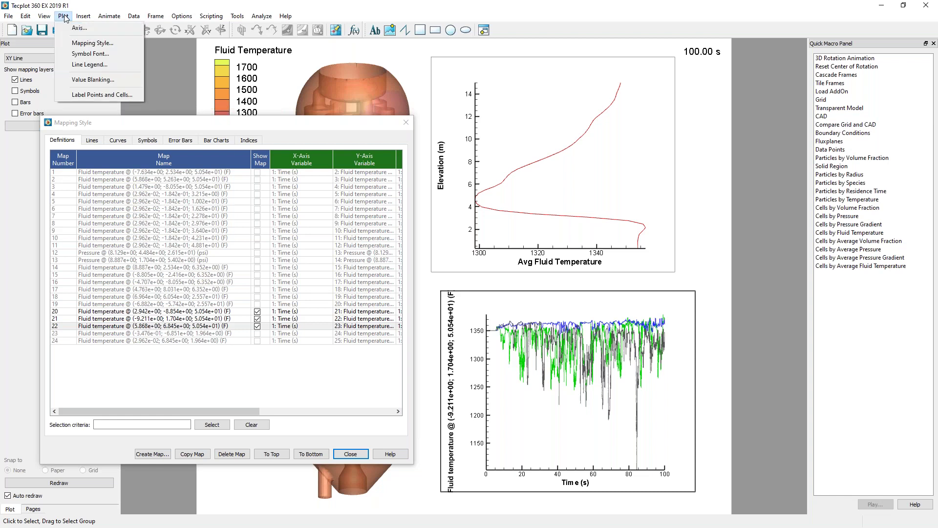
click(90, 64)
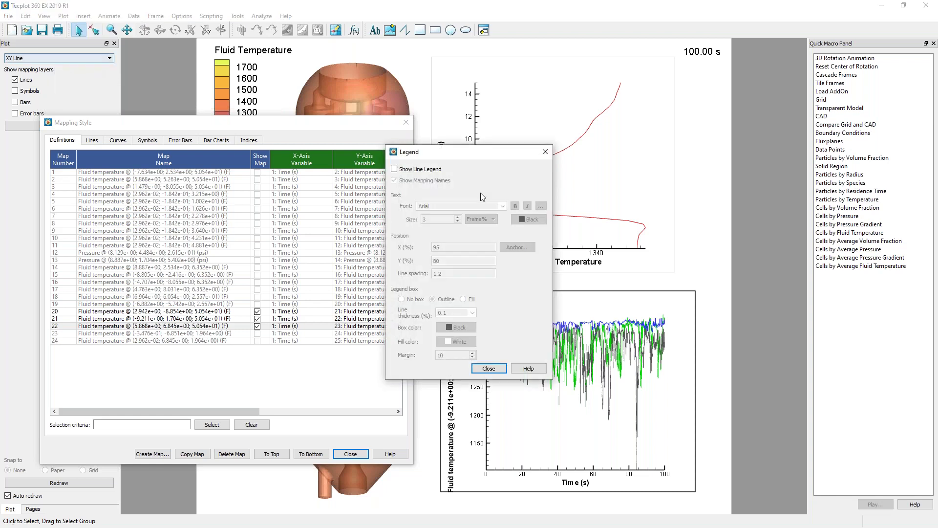
click(417, 170)
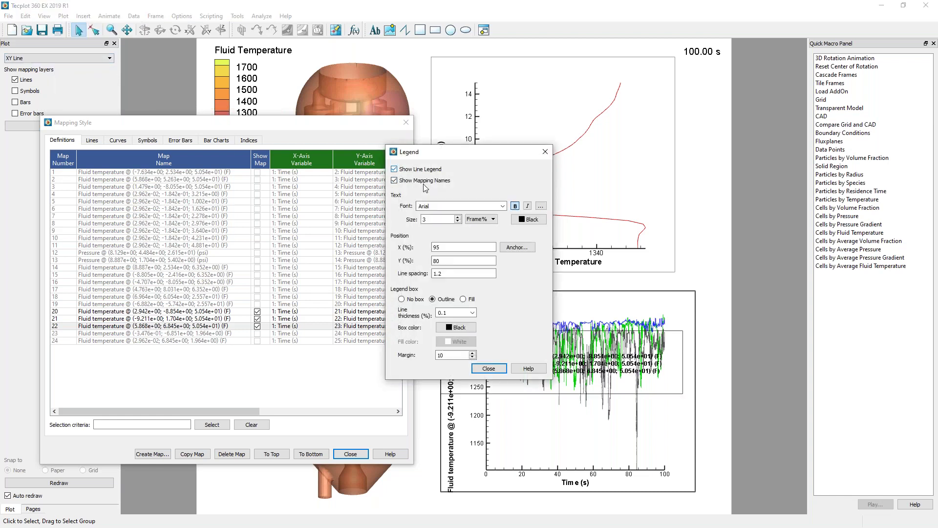
click(488, 368)
drag(535, 371, 546, 466)
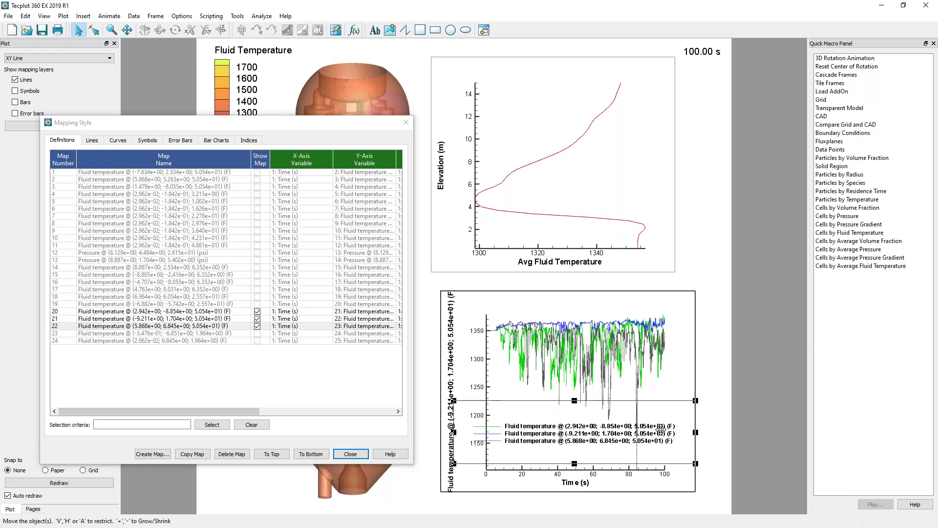
Rename line maps 20, 21 and 22 as Cyclone A, Cyclone B and Cyclone C.
double_click(174, 312)
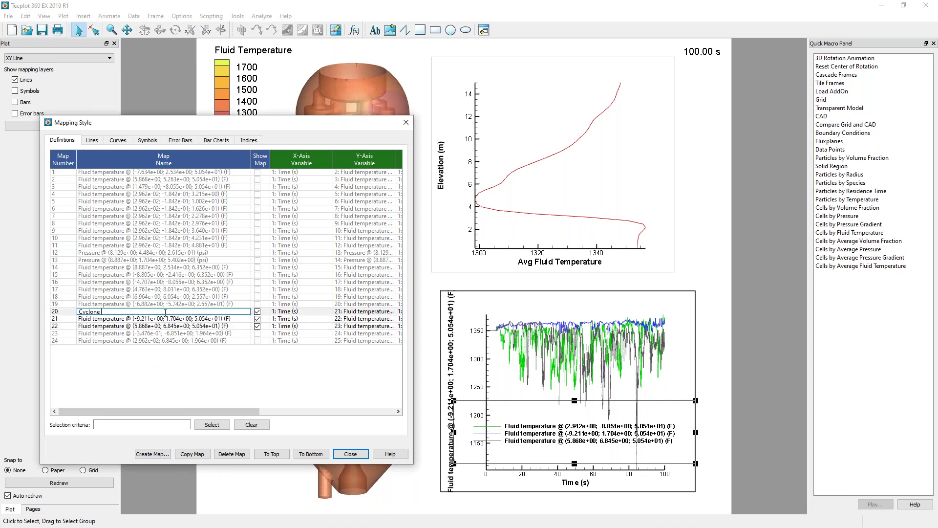
double_click(166, 319)
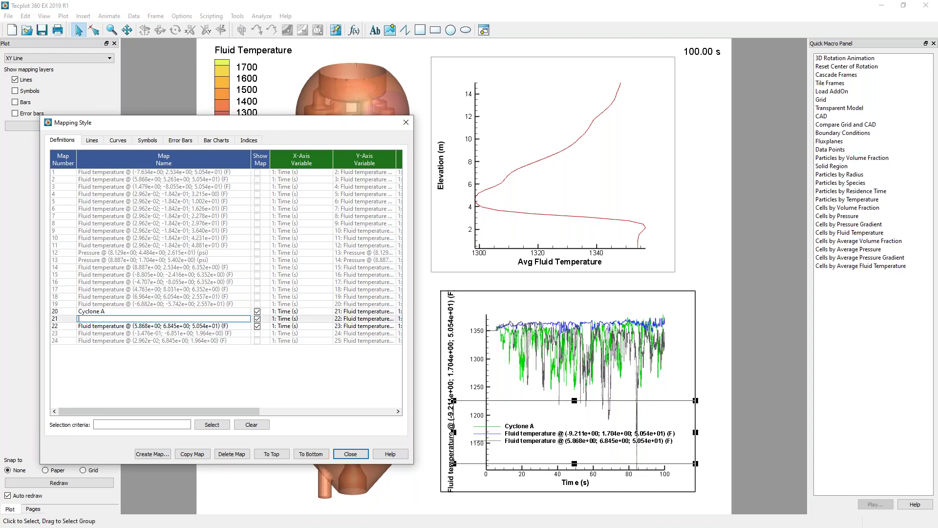
double_click(168, 326)
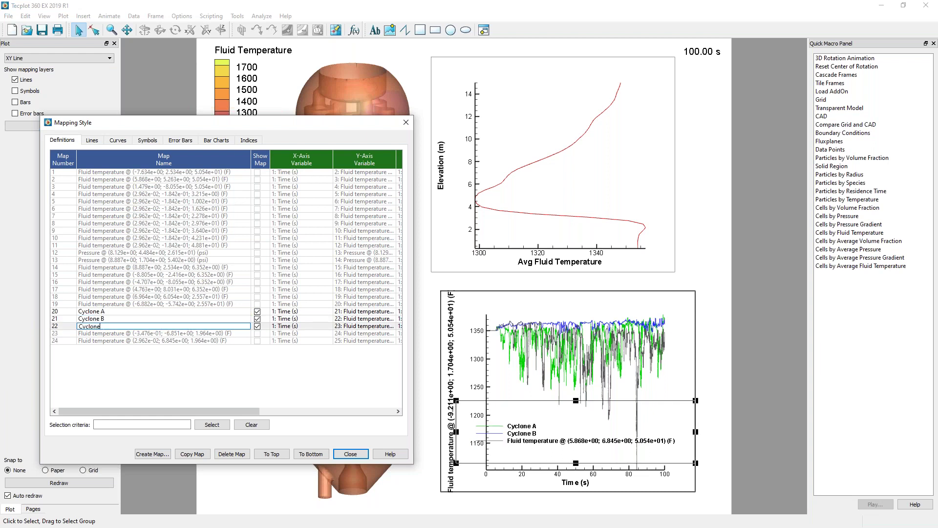
key(Return)
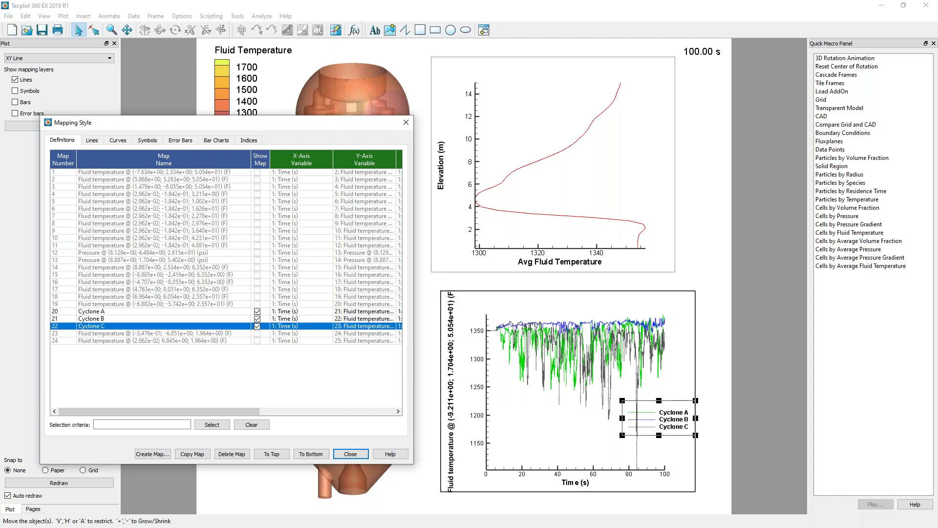
Move the legend to the lower-left area of the transient plot, clear of the curves, and deselect it.
drag(673, 398, 673, 398)
drag(576, 419, 461, 436)
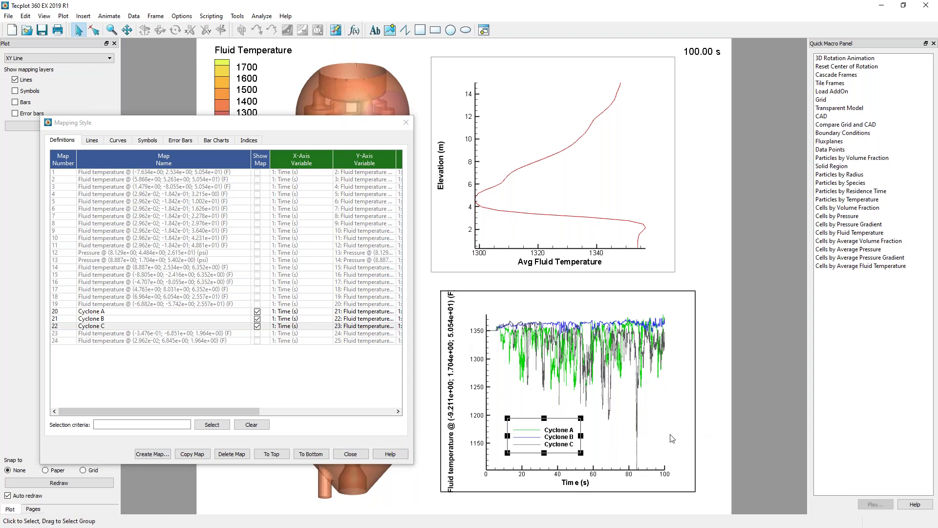
click(623, 443)
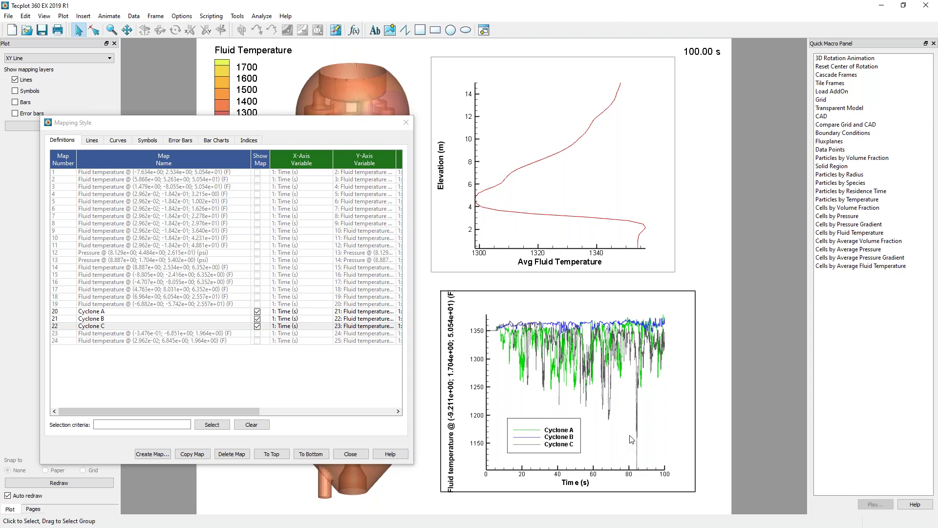
Close the mapping style settings and exit Tecplot, discarding the layout changes.
click(406, 124)
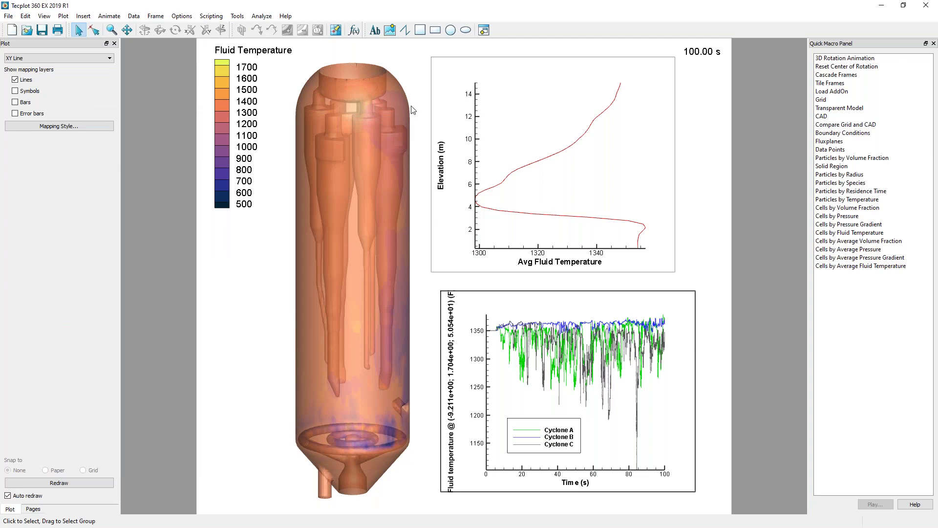
click(933, 6)
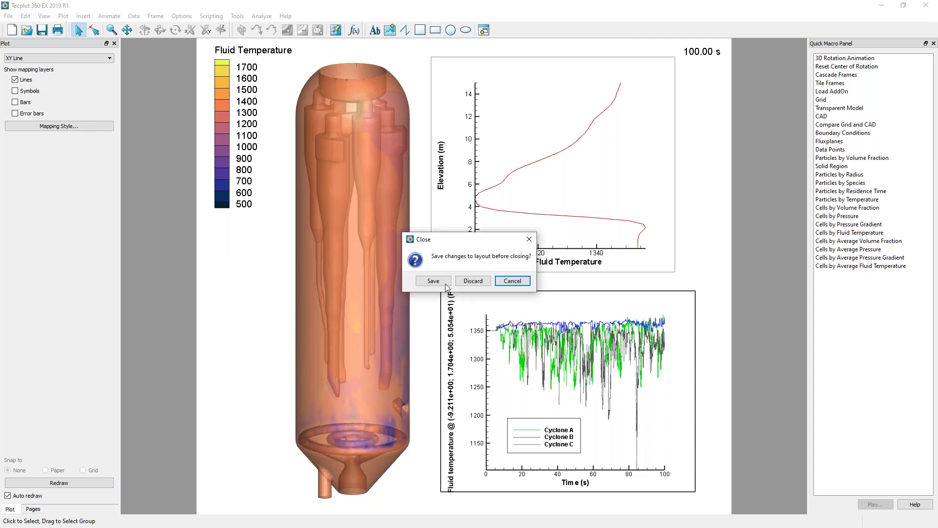
click(472, 281)
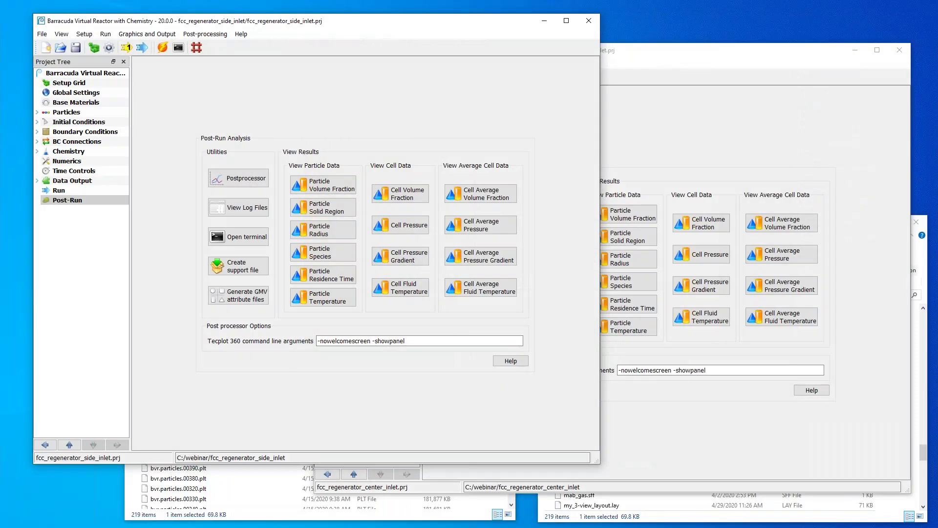